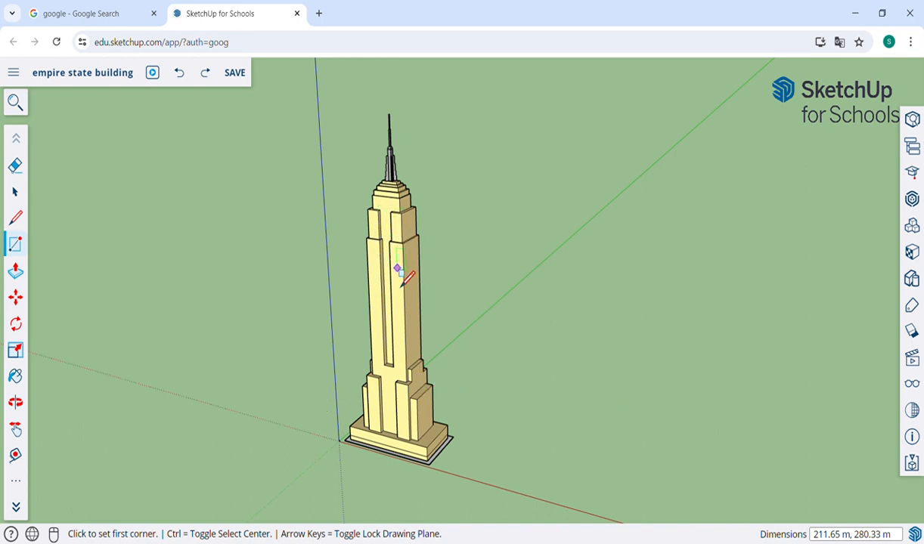
Step: Examine the finished tower's spire and stepped crown up close, and its overall shape
scroll(391, 151, up, 3)
scroll(391, 153, up, 4)
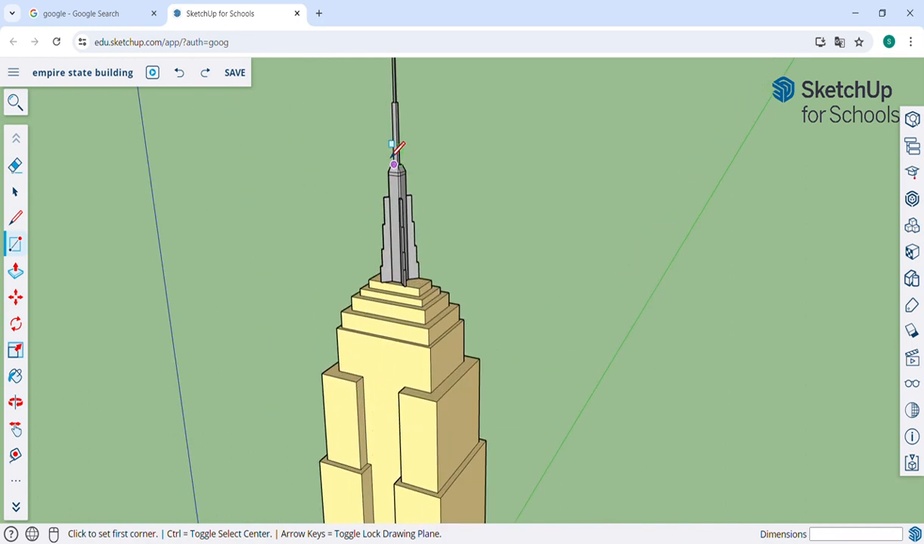
key(h)
drag(397, 149, 397, 240)
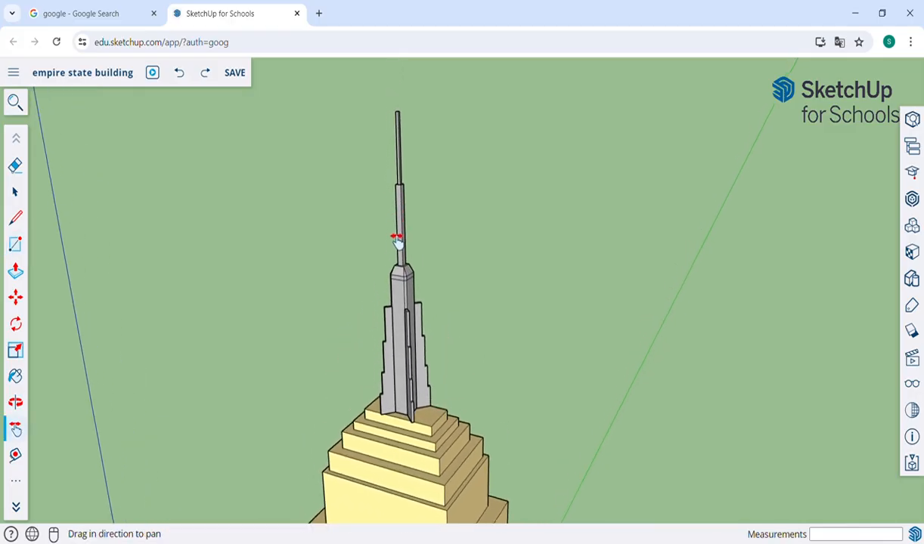
scroll(429, 140, down, 4)
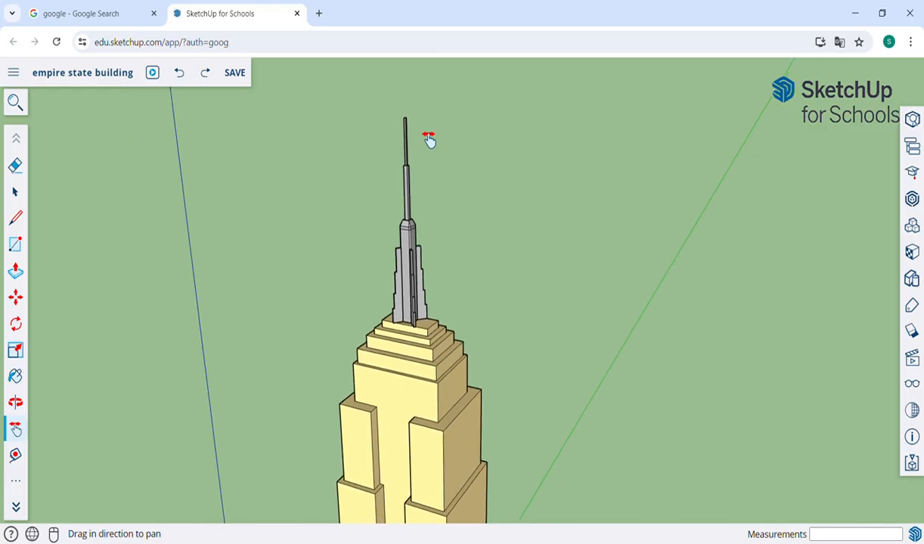
scroll(429, 140, down, 5)
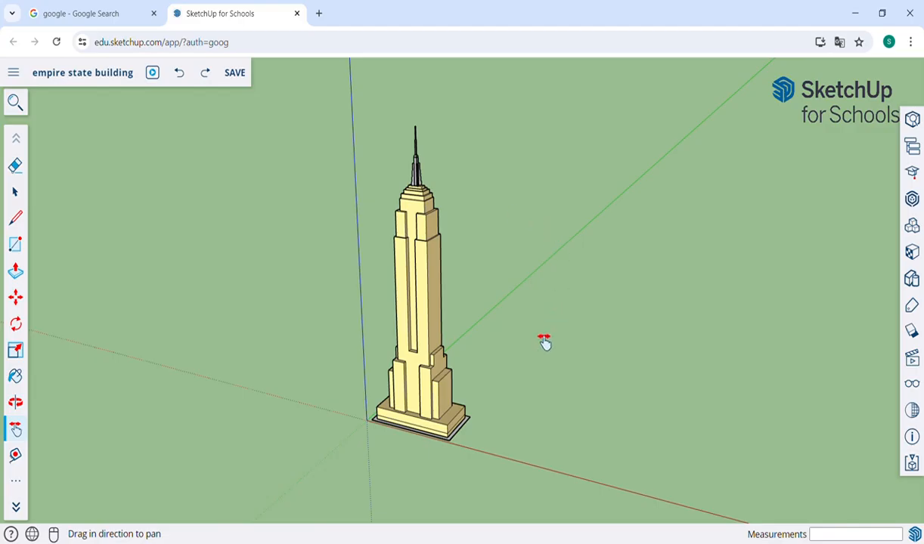
Step: Draw a 120 by 60 m rectangle on the ground beside the finished tower, along the red axis
key(o)
drag(464, 357, 381, 403)
key(h)
key(o)
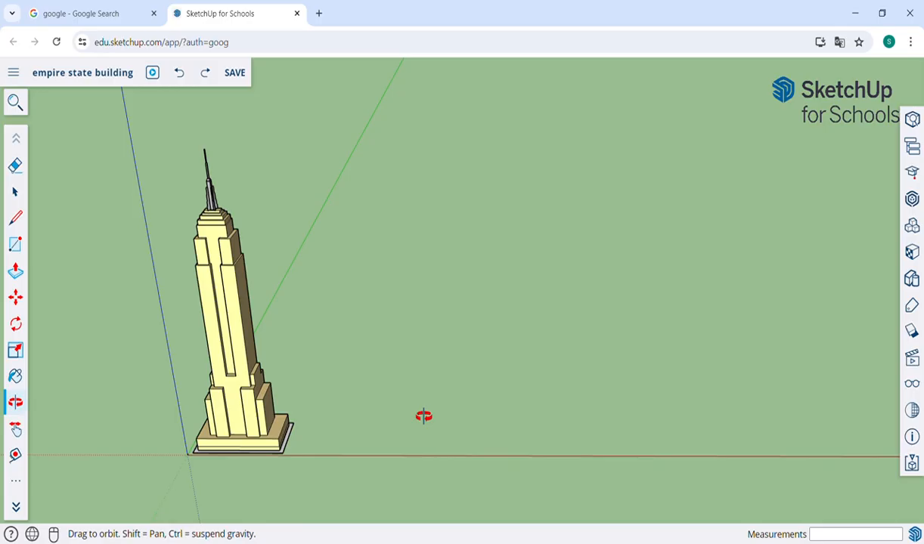
key(r)
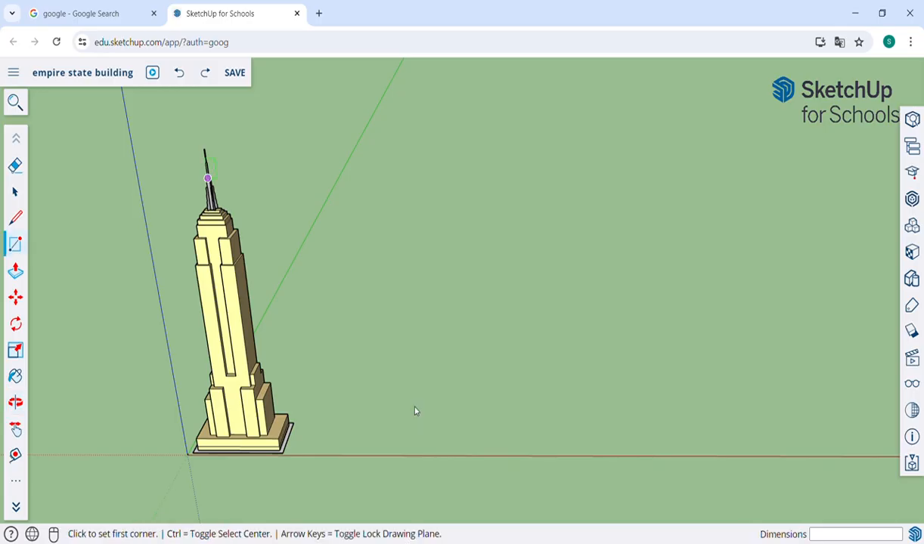
click(399, 445)
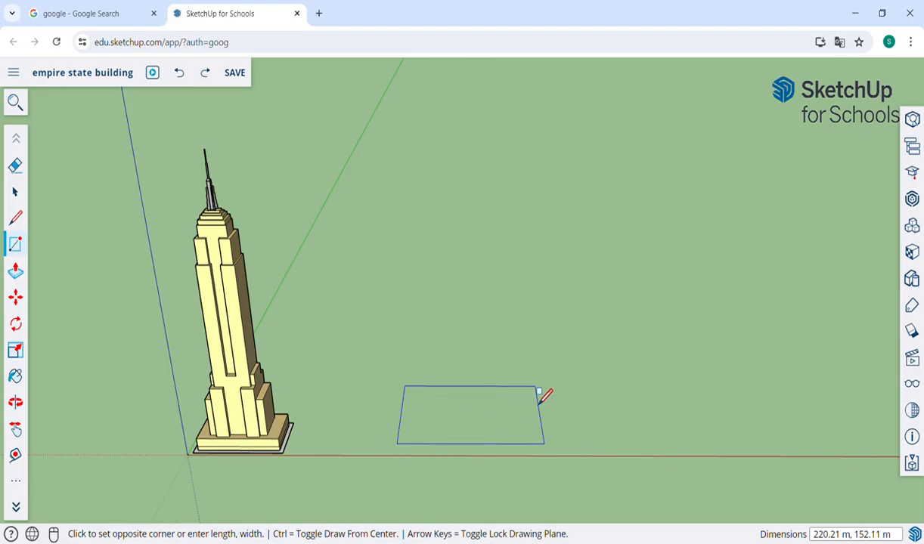
click(536, 388)
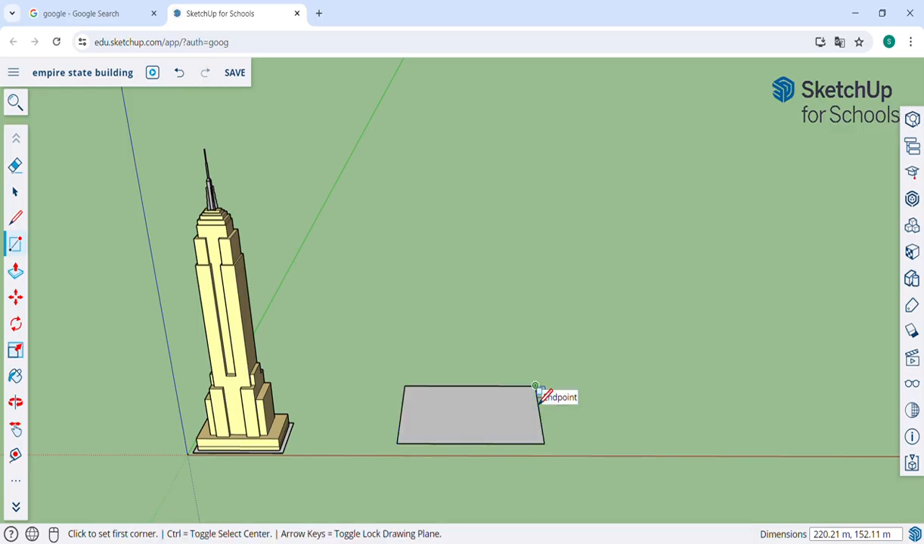
text(120,60)
key(Return)
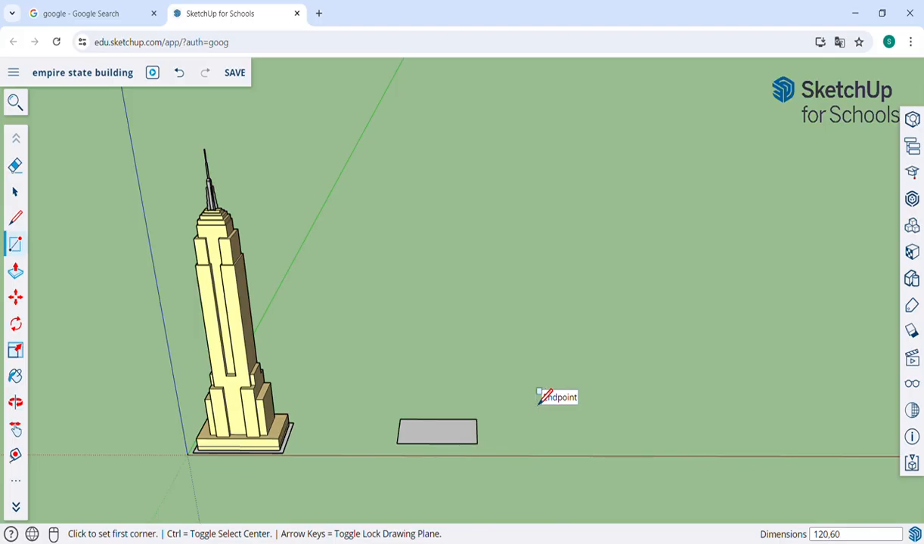
Step: Push/Pull the new rectangle up 20 m to form the base block
scroll(441, 438, up, 4)
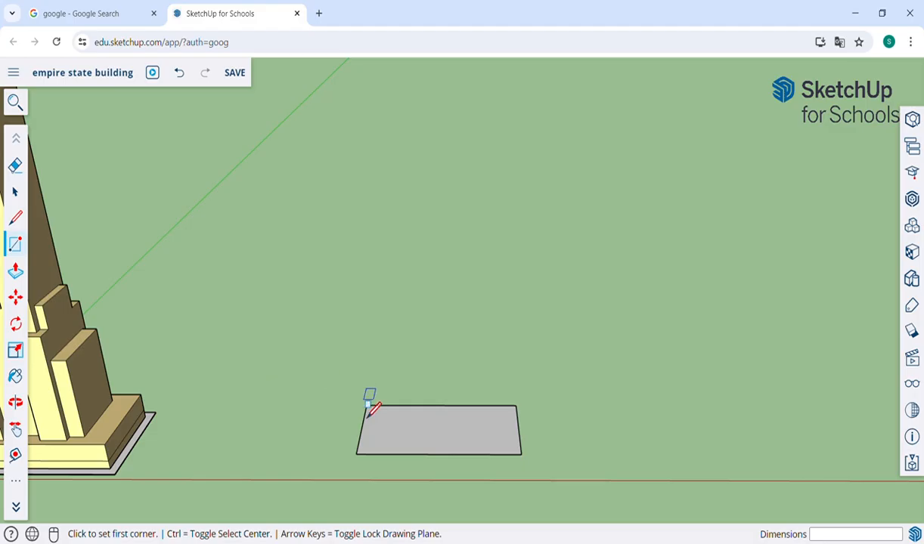
key(p)
click(398, 433)
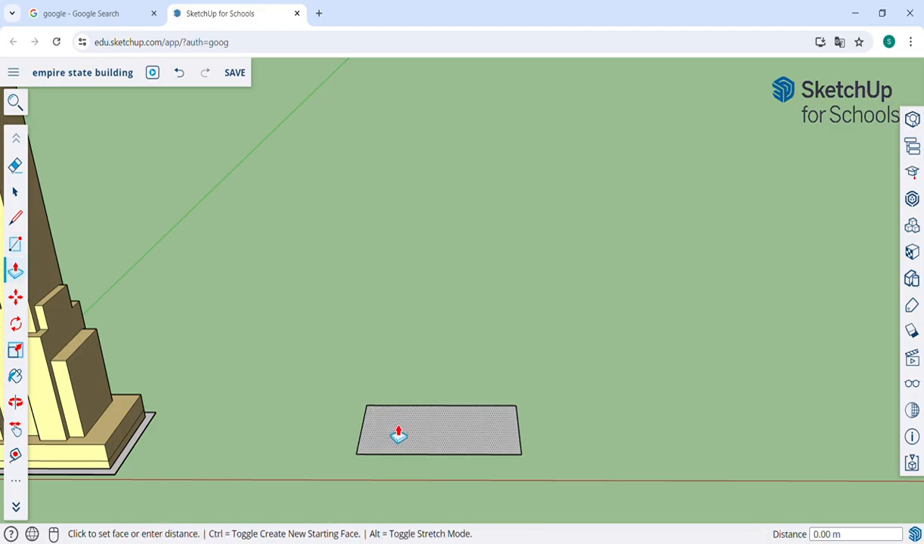
click(400, 409)
text(20)
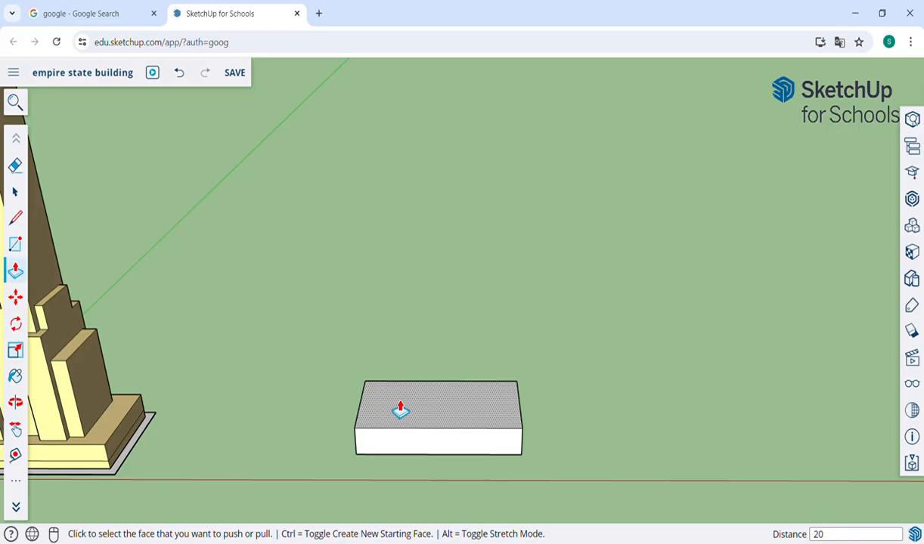
key(Return)
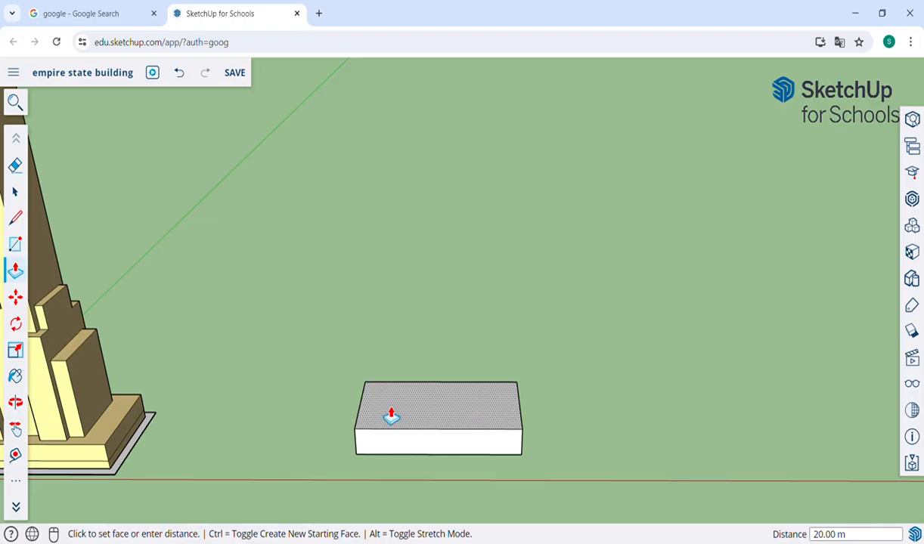
Step: Examine the finished reference tower's base, setbacks and recessed shaft from the front and at an angle
key(h)
drag(245, 416, 559, 374)
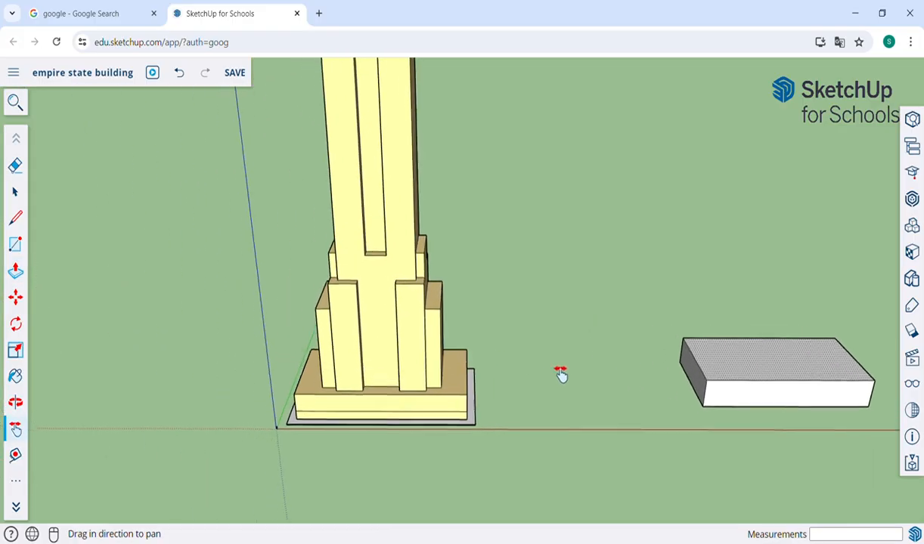
scroll(559, 374, up, 1)
scroll(559, 373, down, 2)
scroll(561, 375, down, 2)
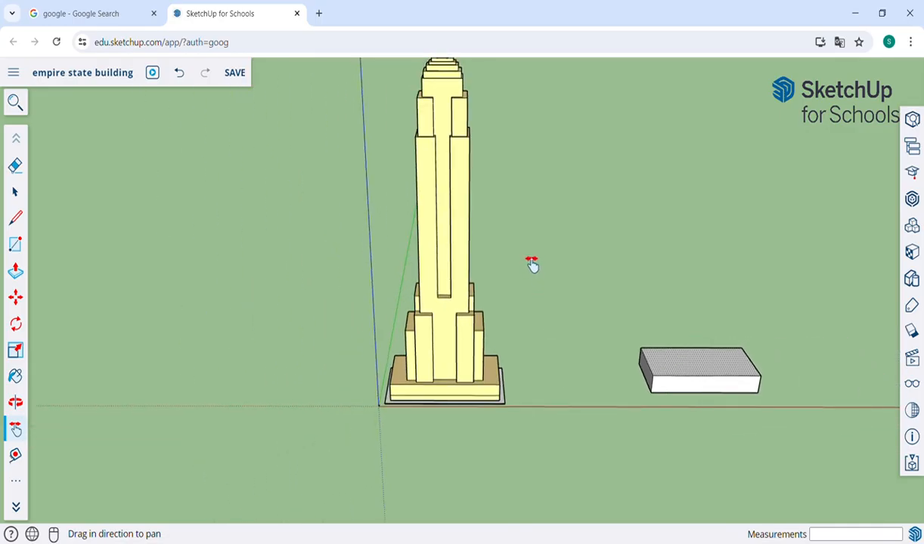
drag(533, 264, 512, 337)
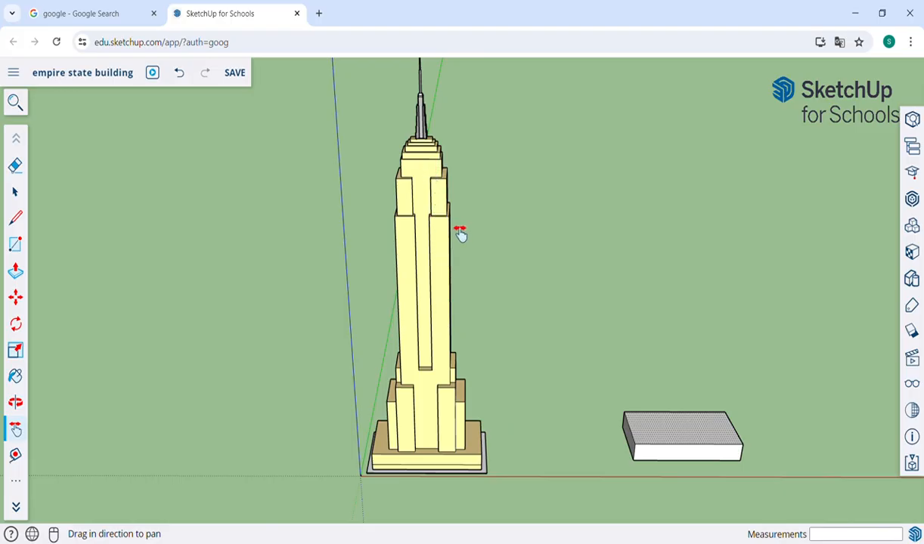
scroll(453, 227, up, 1)
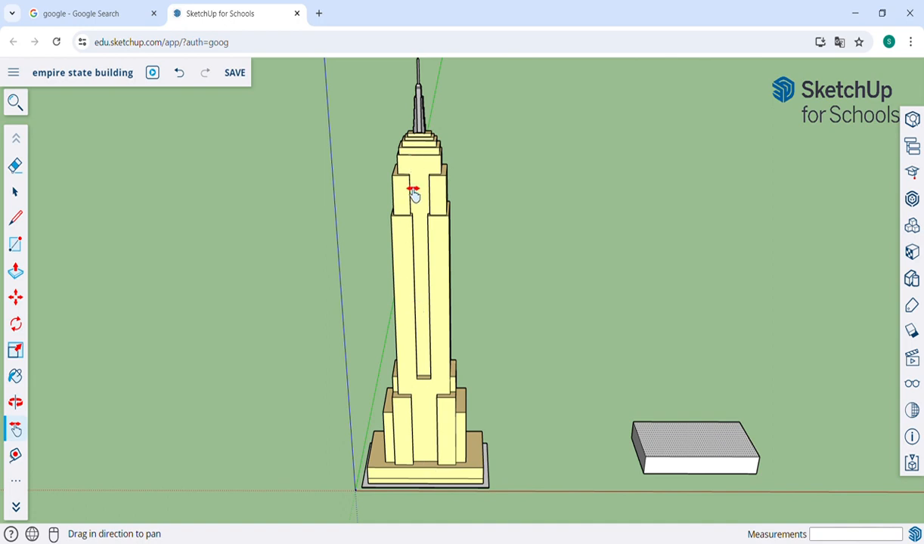
key(o)
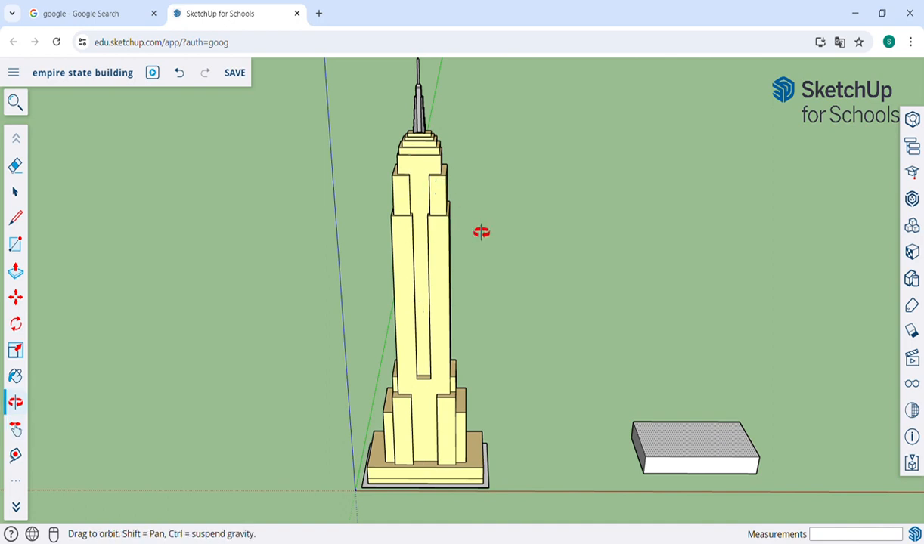
drag(484, 233, 386, 212)
scroll(389, 212, up, 3)
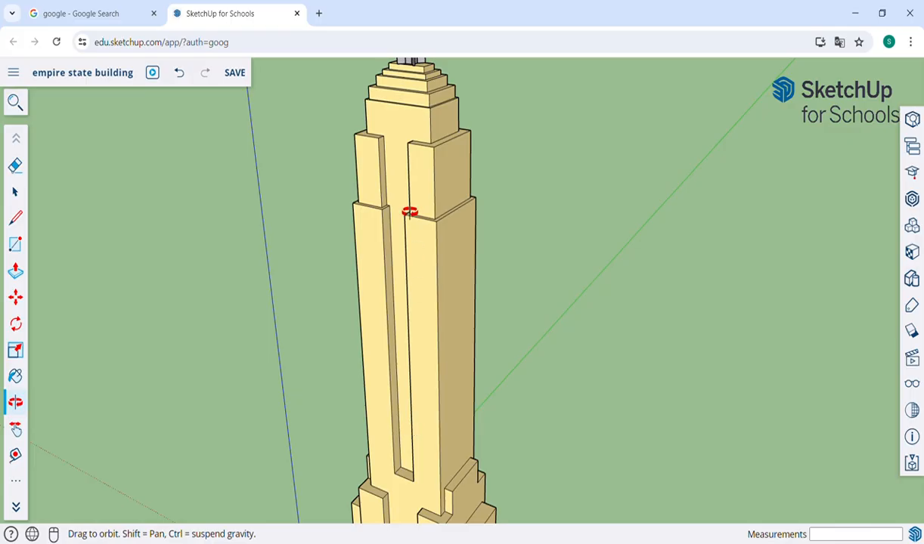
scroll(407, 211, down, 3)
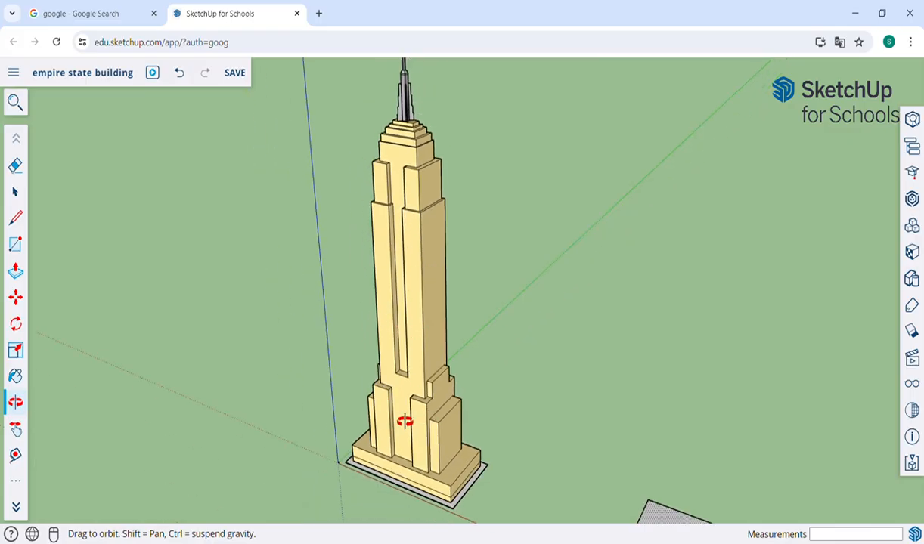
Step: Draw two crossing centre lines on the base block's top face, joining the midpoints of its opposite edges
key(h)
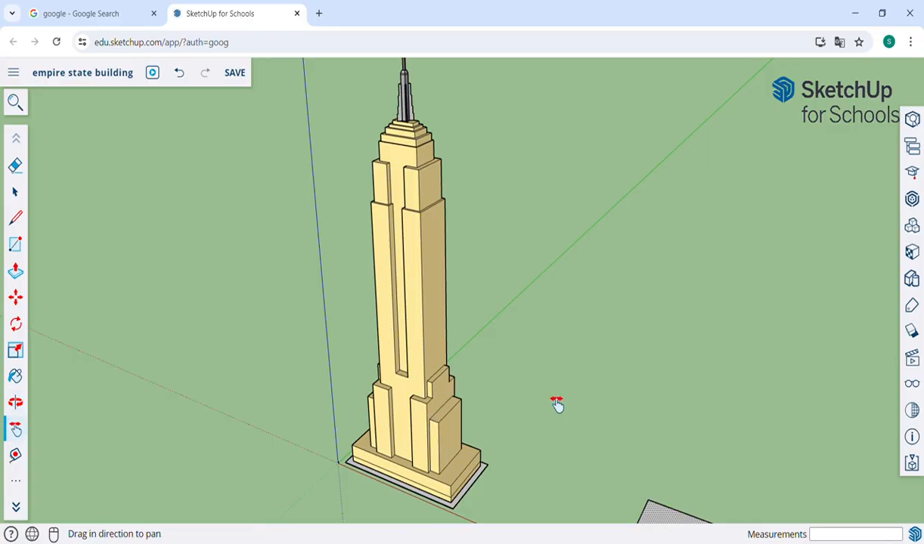
drag(594, 402, 431, 295)
key(o)
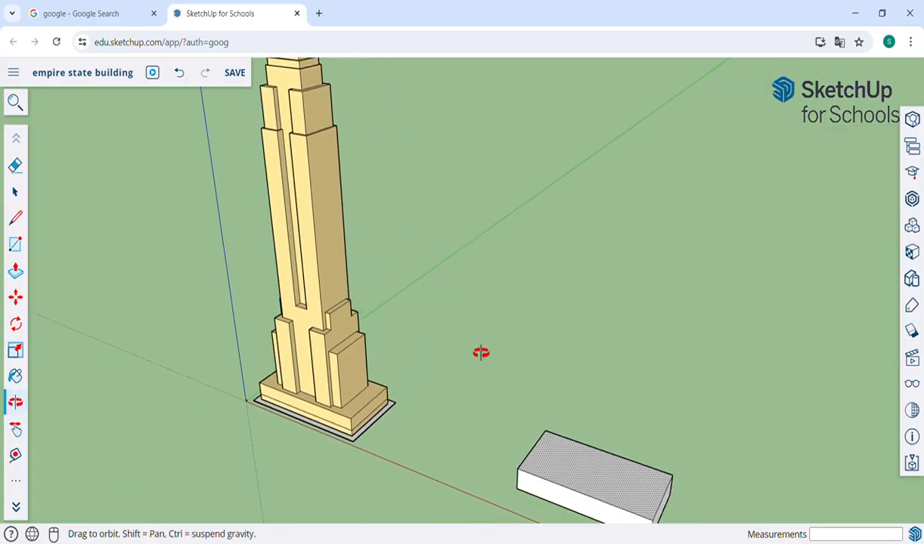
drag(459, 338, 392, 375)
scroll(605, 428, up, 5)
key(h)
scroll(390, 373, up, 3)
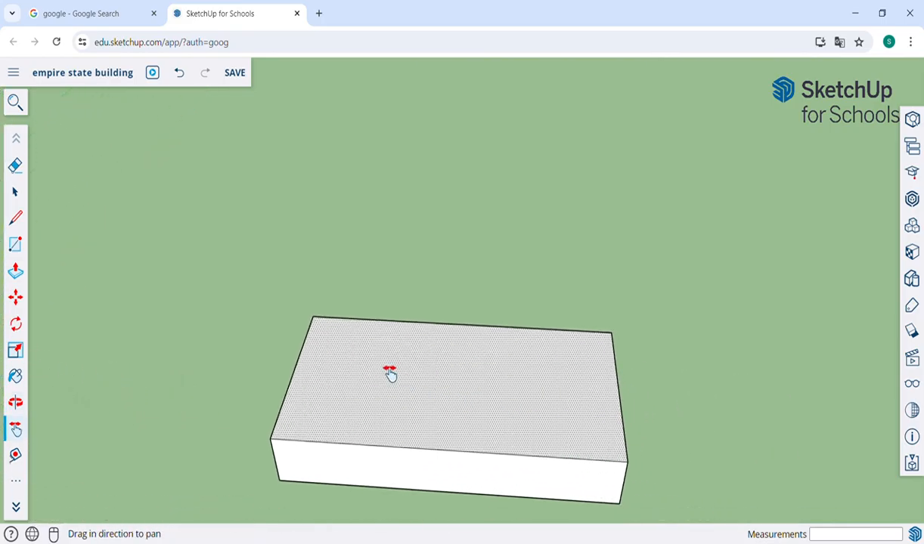
key(o)
drag(495, 321, 520, 445)
key(h)
scroll(501, 406, up, 2)
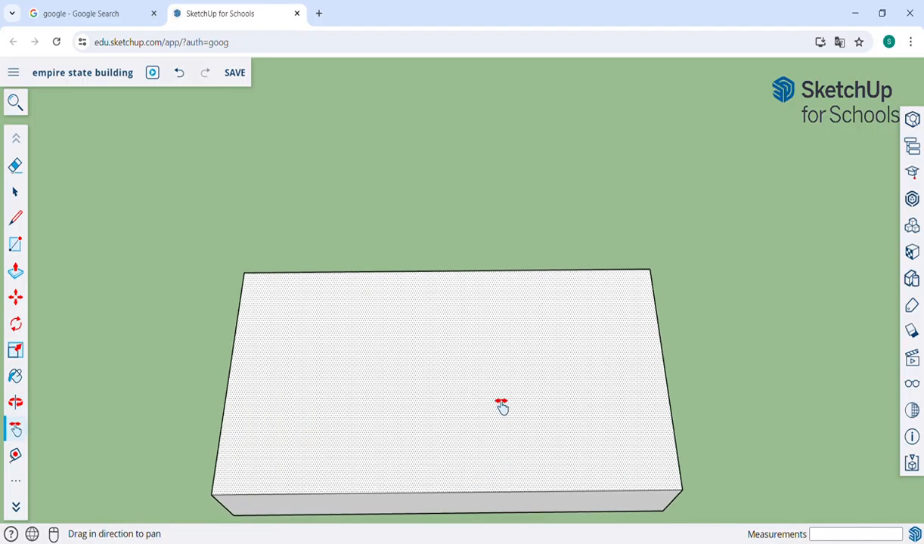
drag(498, 399, 516, 324)
scroll(480, 319, up, 2)
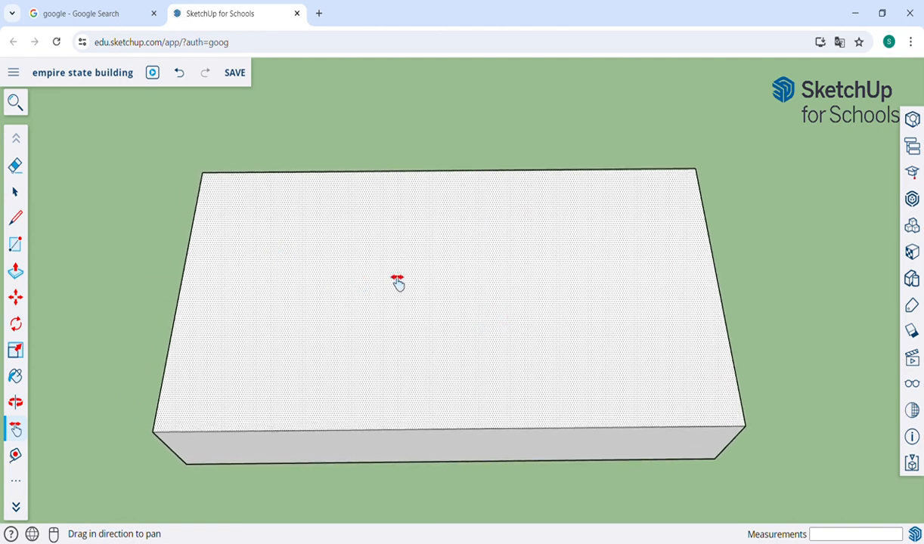
click(16, 193)
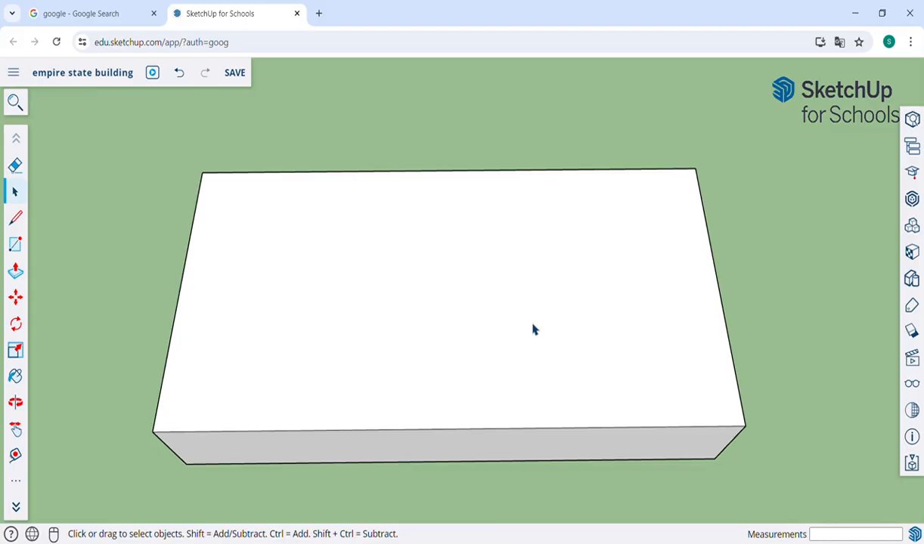
key(l)
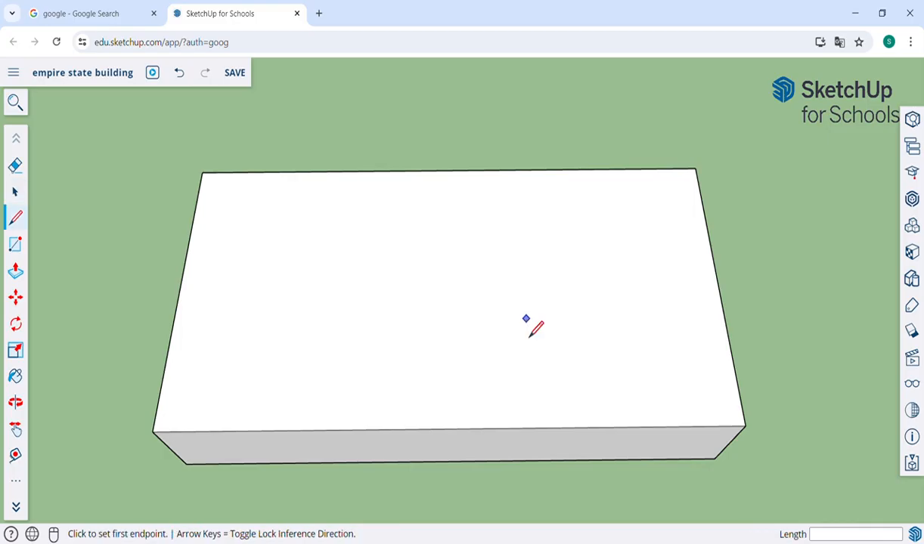
click(449, 170)
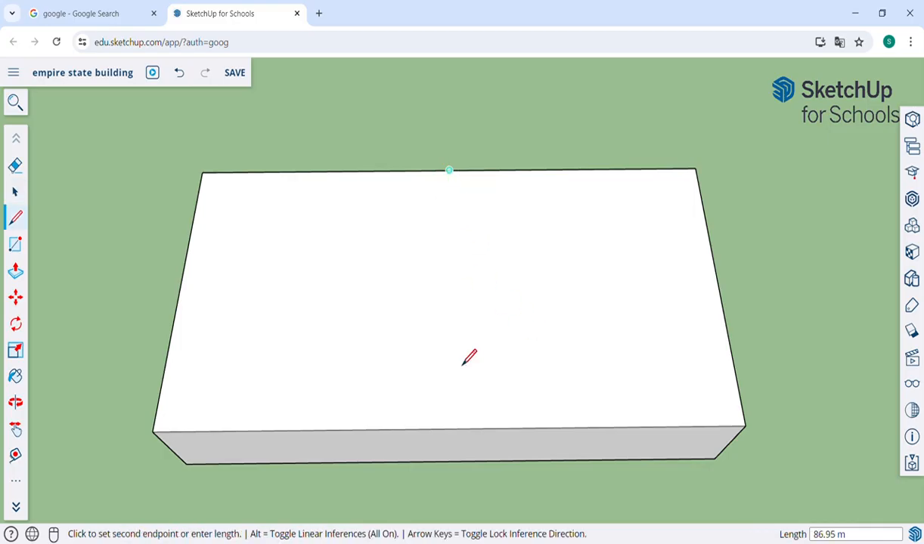
click(450, 429)
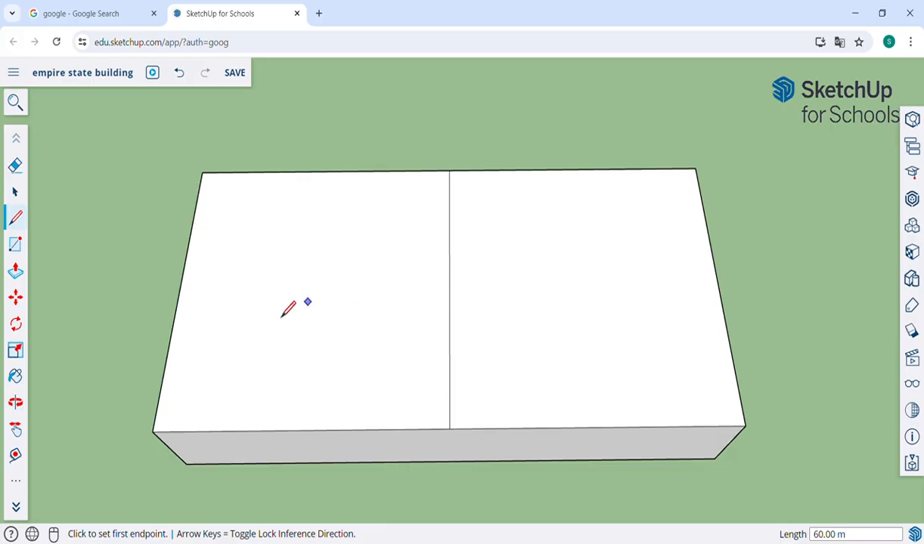
click(179, 289)
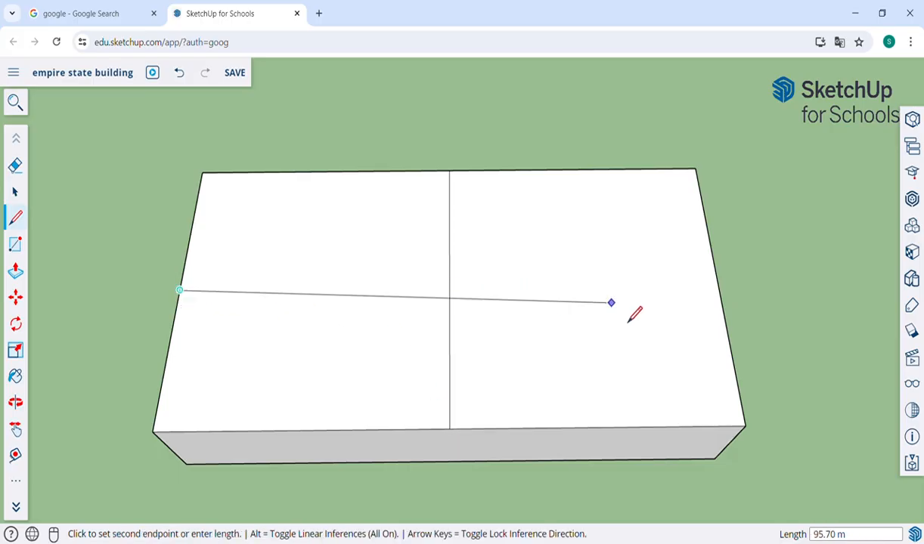
click(717, 286)
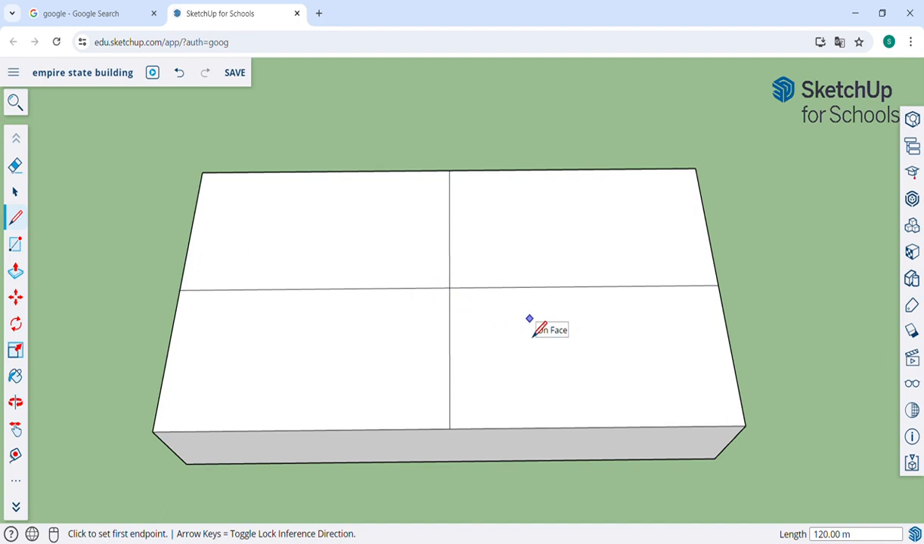
Step: Draw a 65 by 50 m rectangle on the base block's top face, centred on the crossing of the centre lines
key(r)
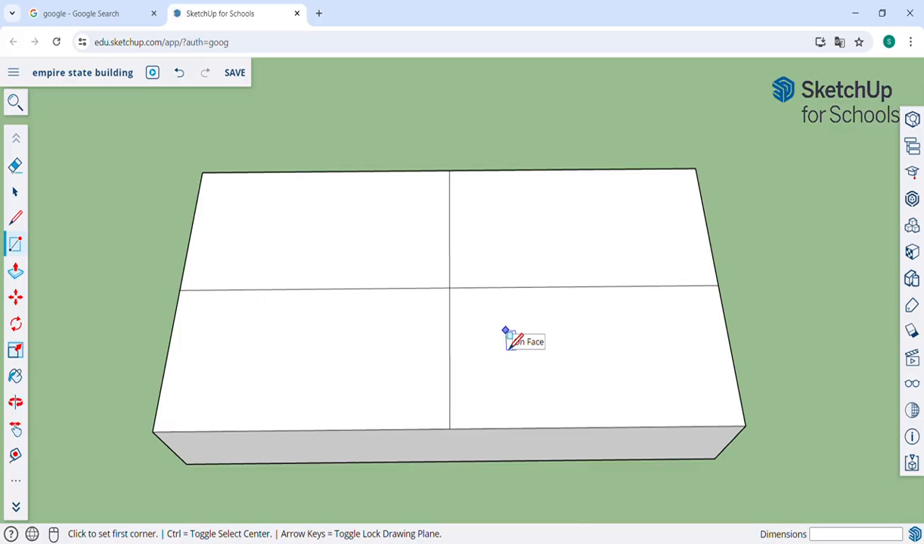
key(ctrl)
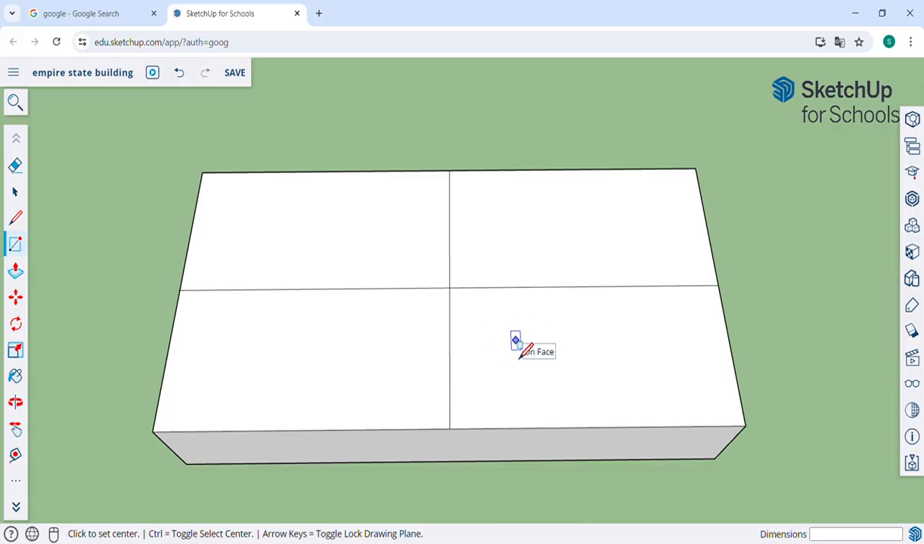
key(ctrl)
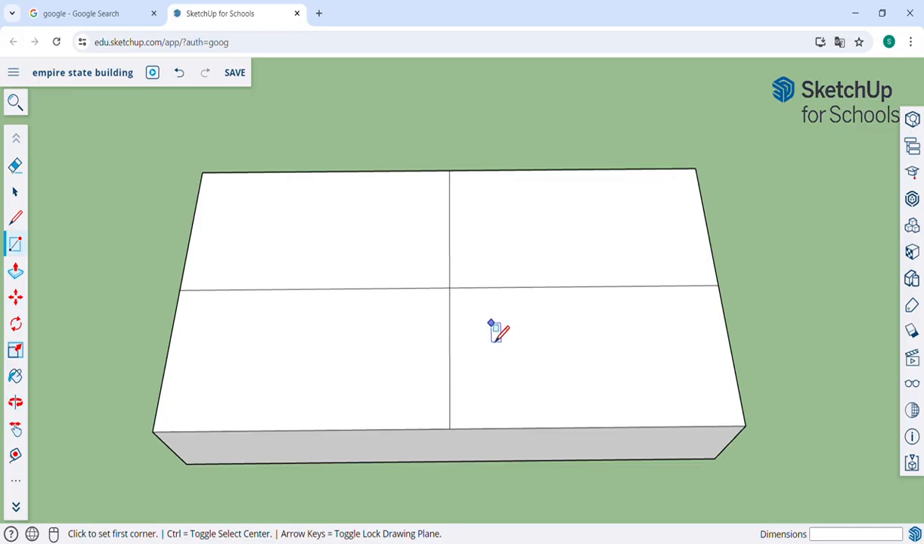
key(ctrl)
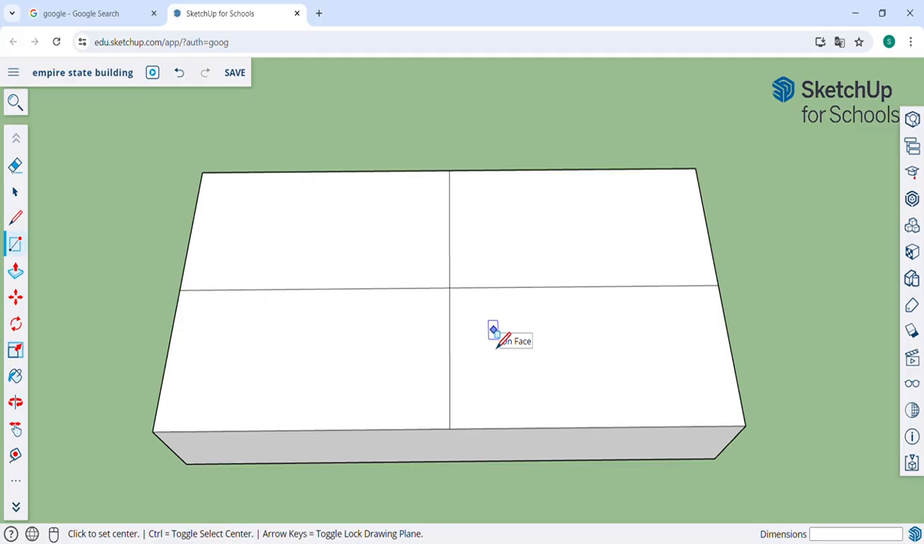
click(450, 287)
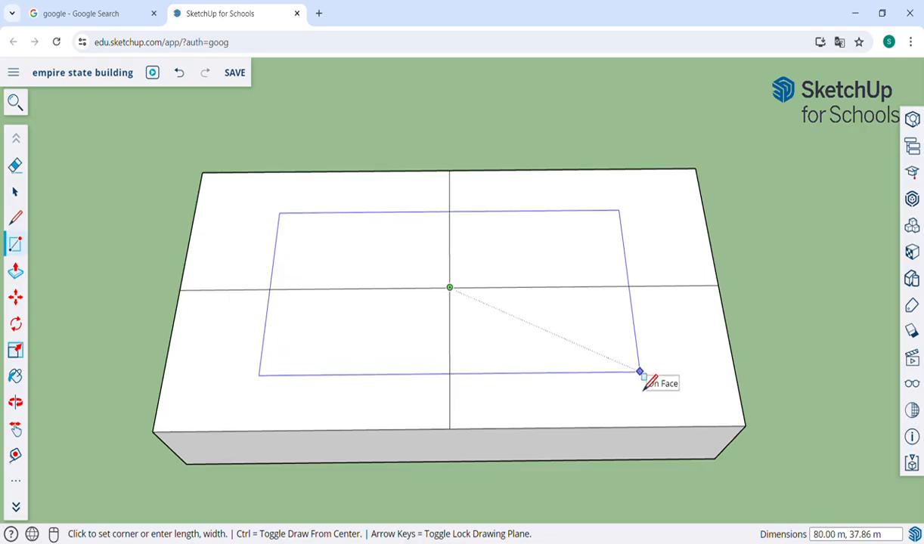
click(640, 373)
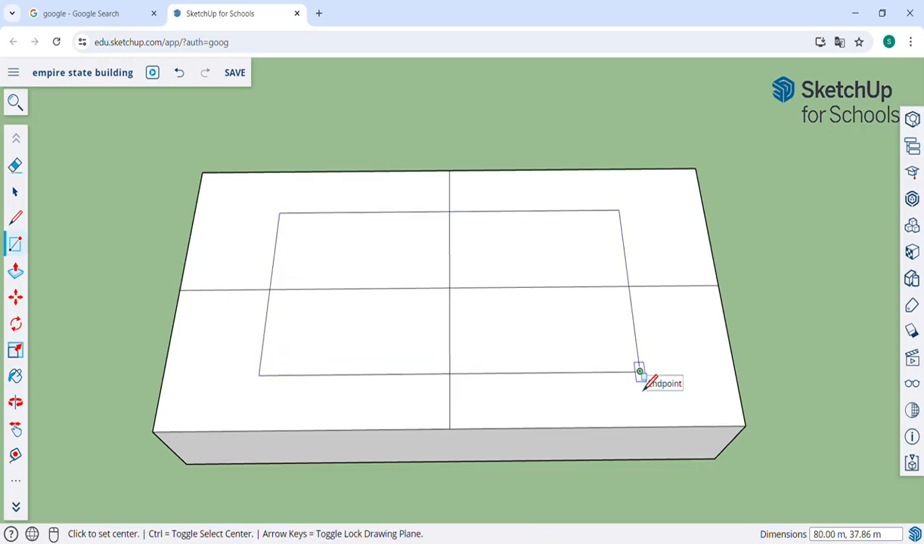
text(65,50)
key(Return)
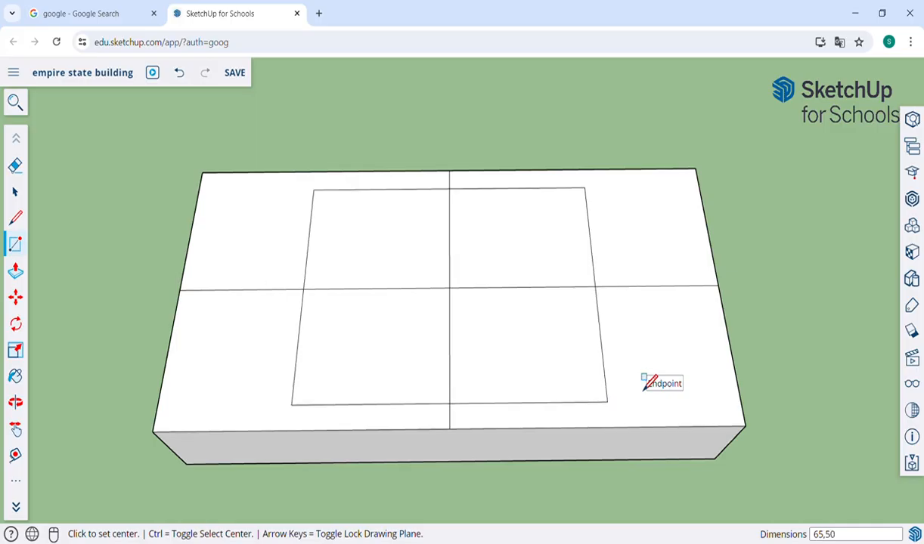
Step: Draw a 55 by 40 m rectangle from the same centre point, inside the 65 by 50 m outline
click(449, 287)
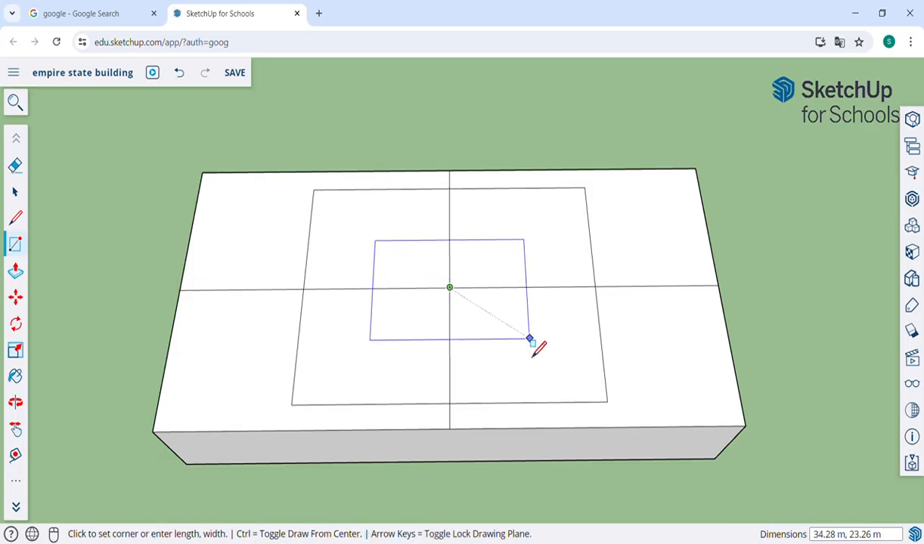
click(529, 340)
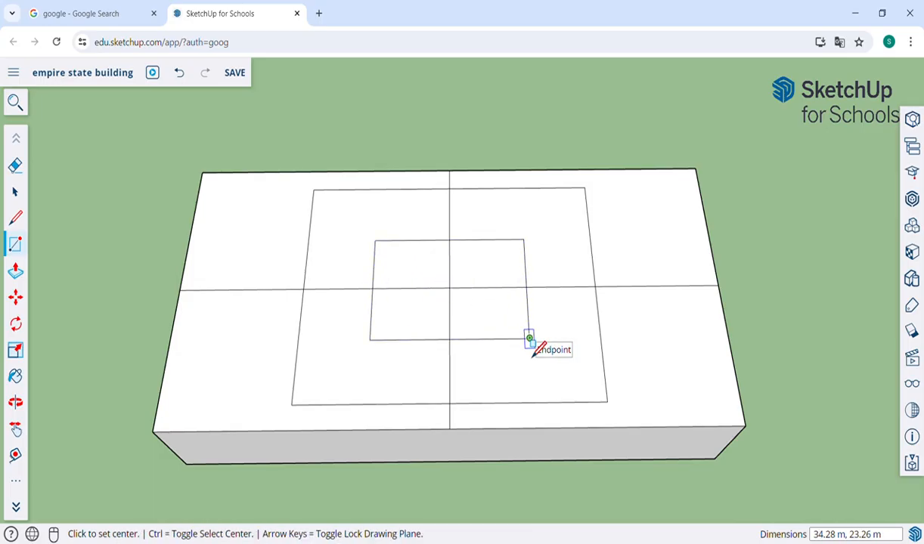
text(55,40)
key(Return)
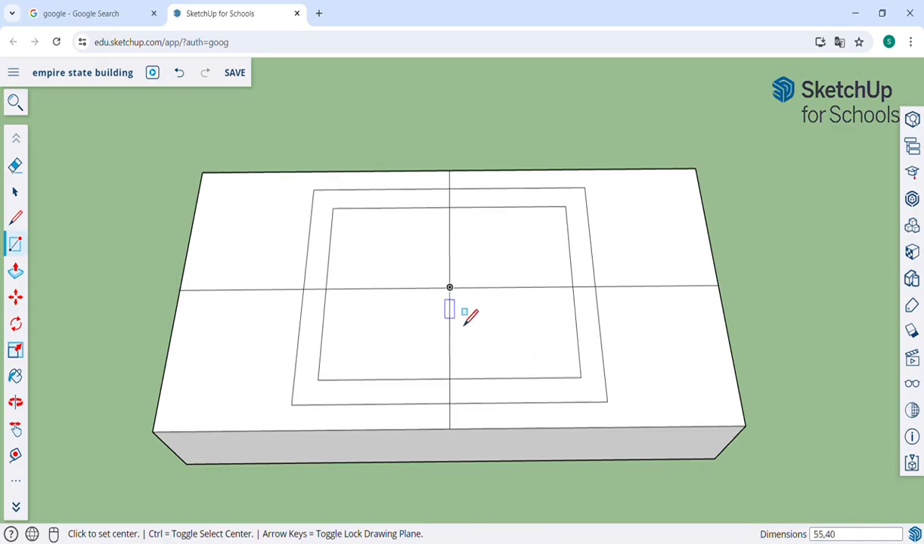
Step: Draw a 48 by 36 m rectangle from the same centre point, inside the 55 by 40 m outline
click(449, 288)
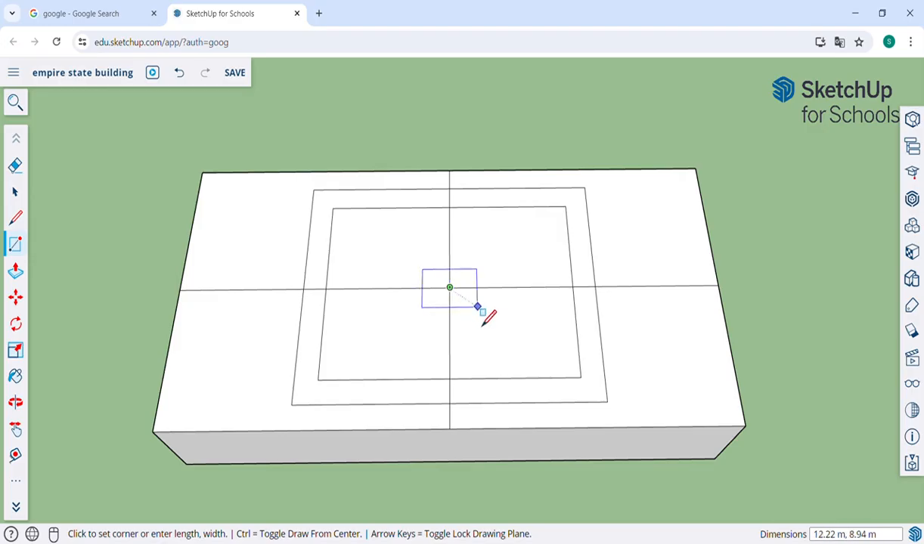
click(507, 322)
text(48)
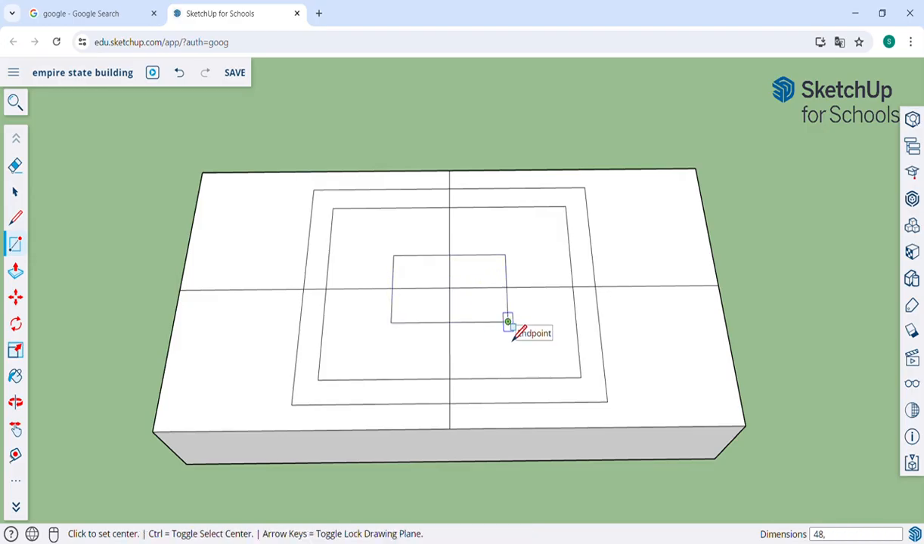
text(,36)
key(Return)
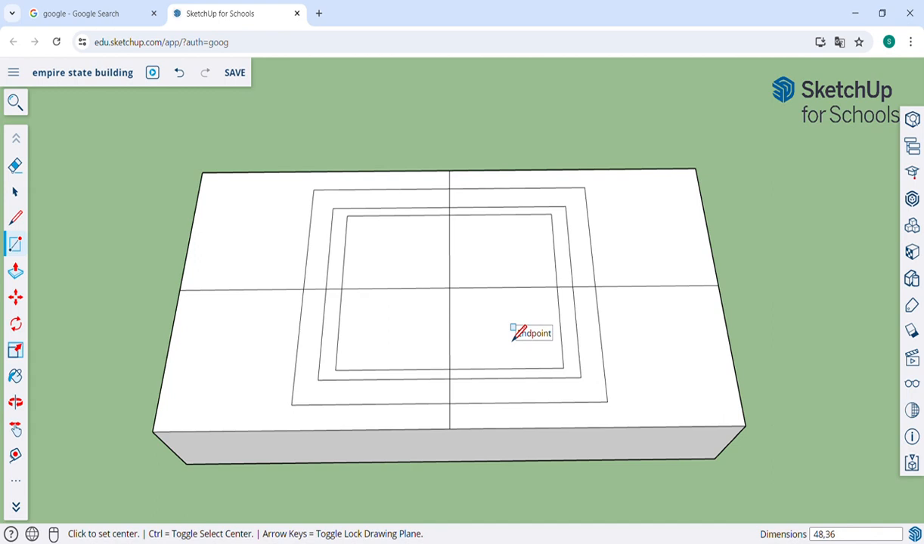
click(450, 288)
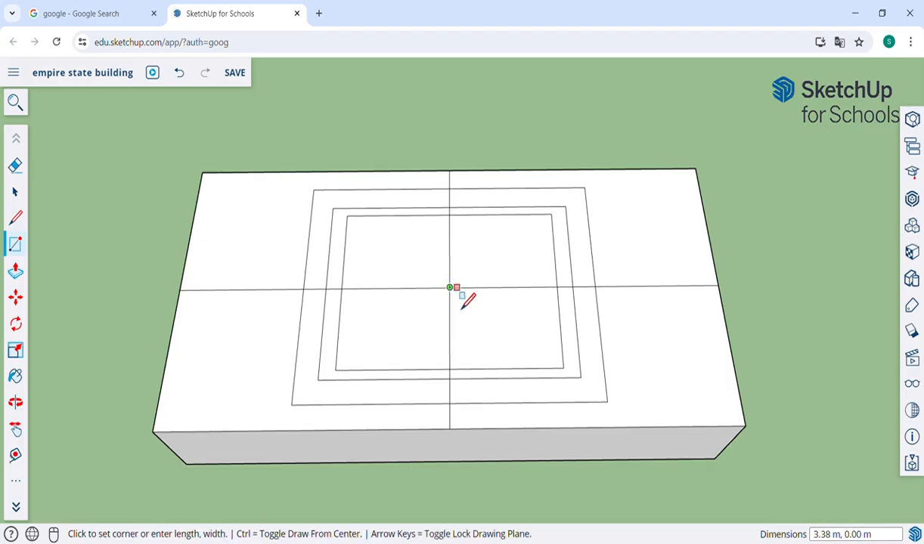
click(521, 343)
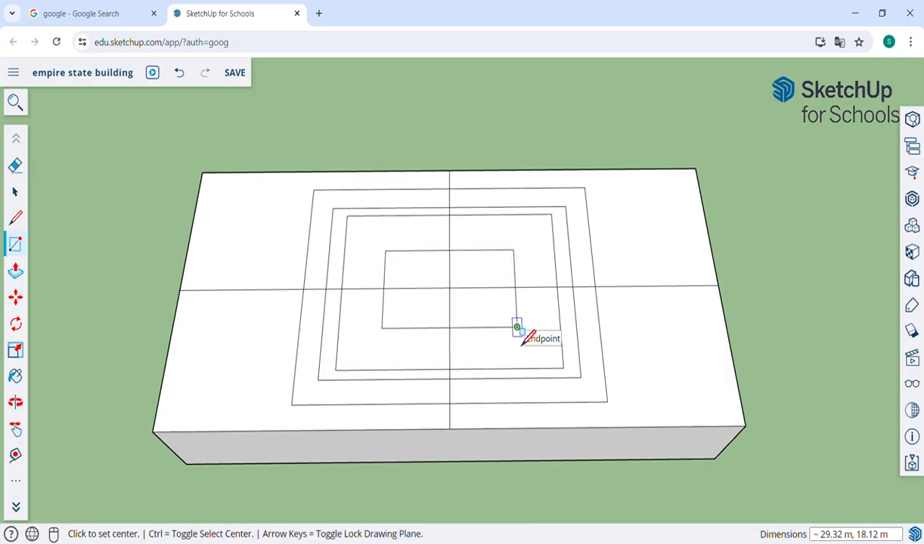
text(44,36)
key(Return)
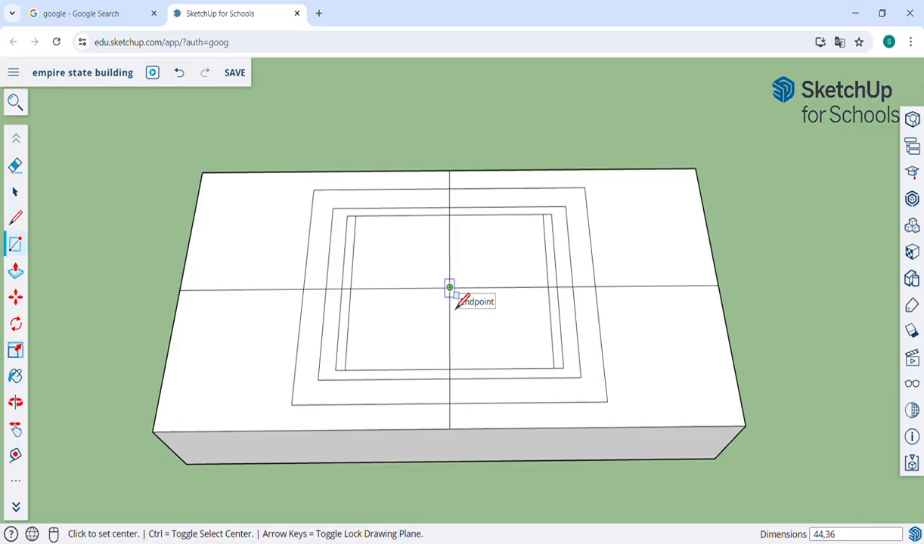
key(ctrl+z)
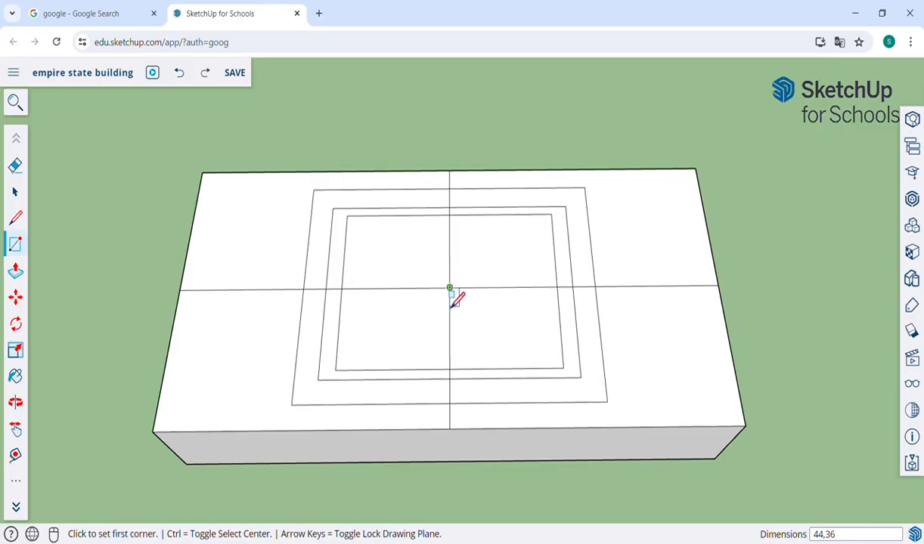
Step: Draw a 44 by 32 m rectangle from the centre point, inside the 48 by 36 m outline
click(449, 287)
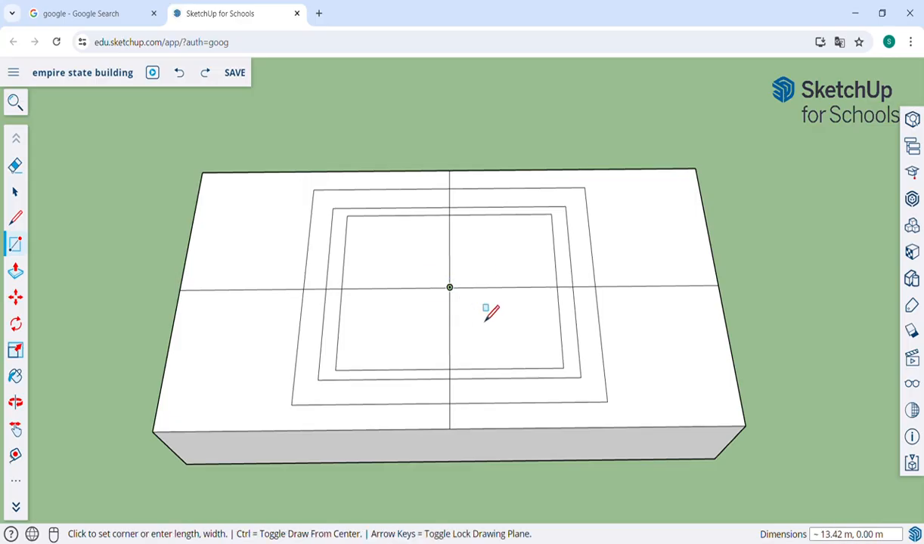
click(533, 330)
text(44)
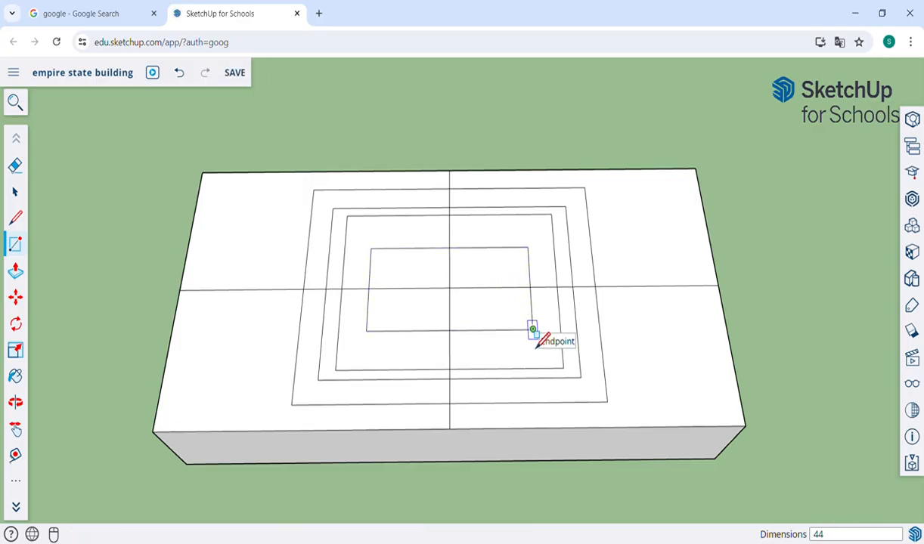
text(,32)
key(Return)
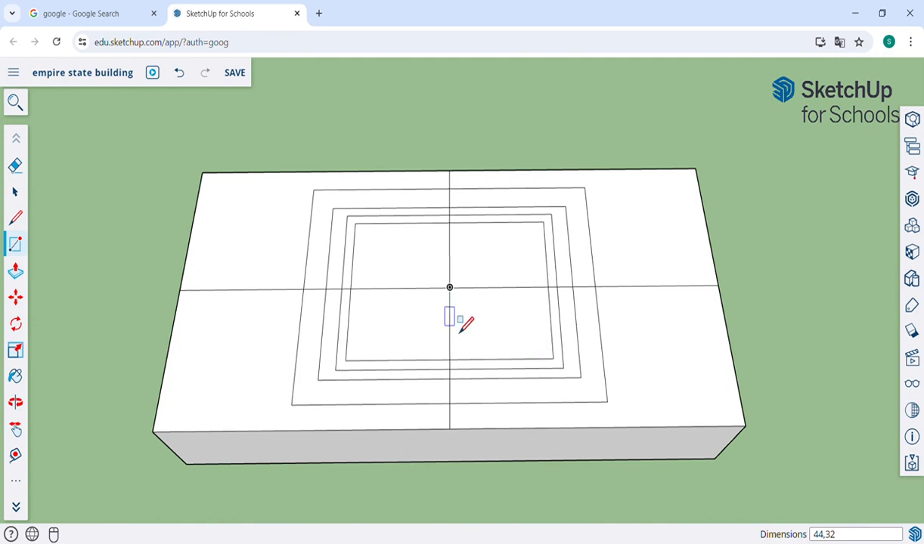
Step: Draw a 40 by 28 m rectangle from the centre point, inside the 44 by 32 m outline
click(450, 287)
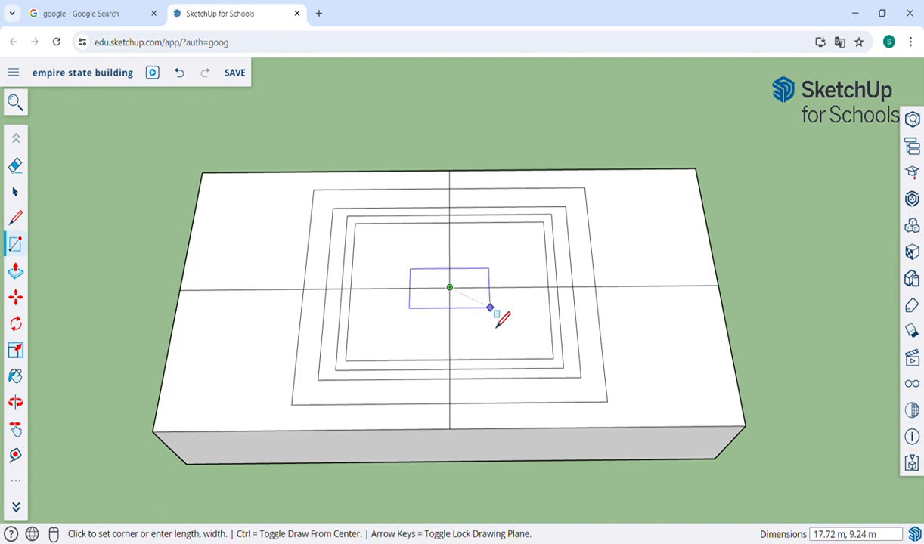
click(507, 321)
text(40,2)
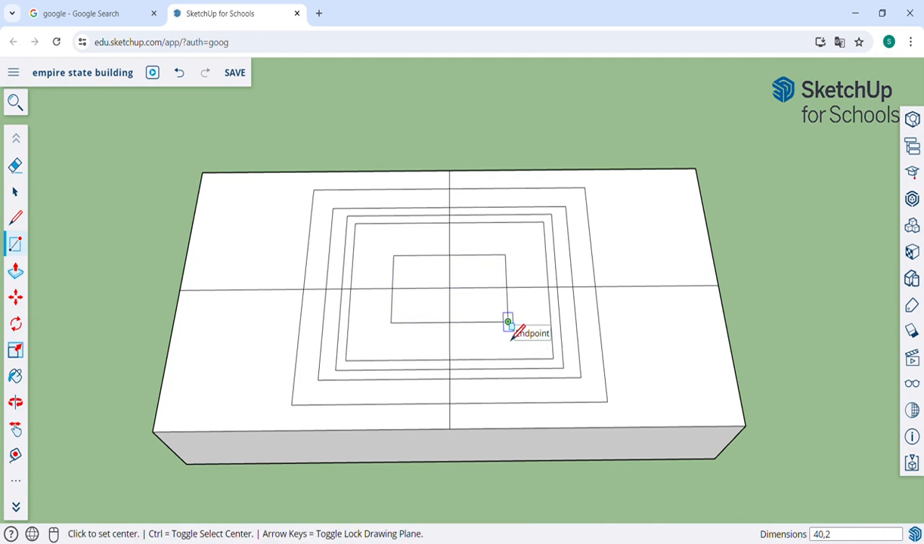
text(8)
key(Return)
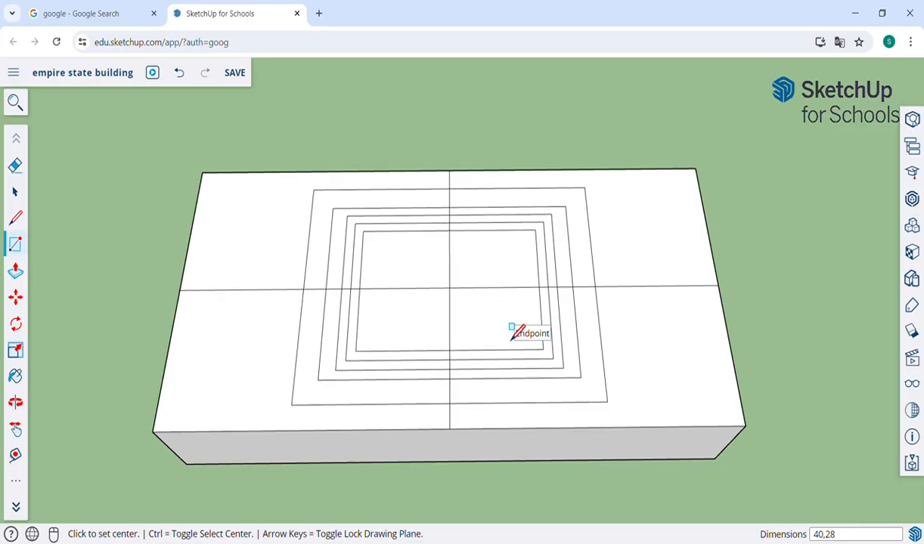
Step: Draw a 36 by 24 m rectangle from the centre point, inside the 40 by 28 m outline
click(449, 287)
click(486, 314)
text(36)
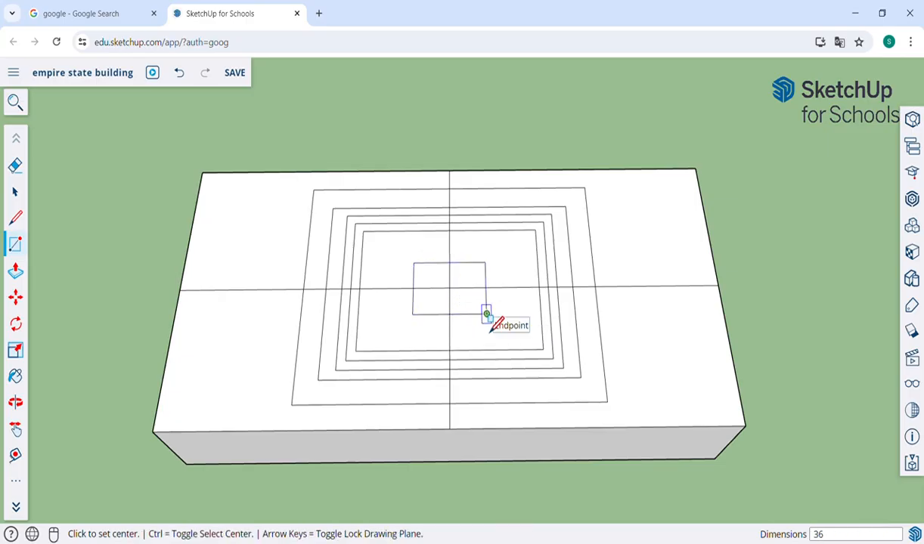
text(,24)
key(Return)
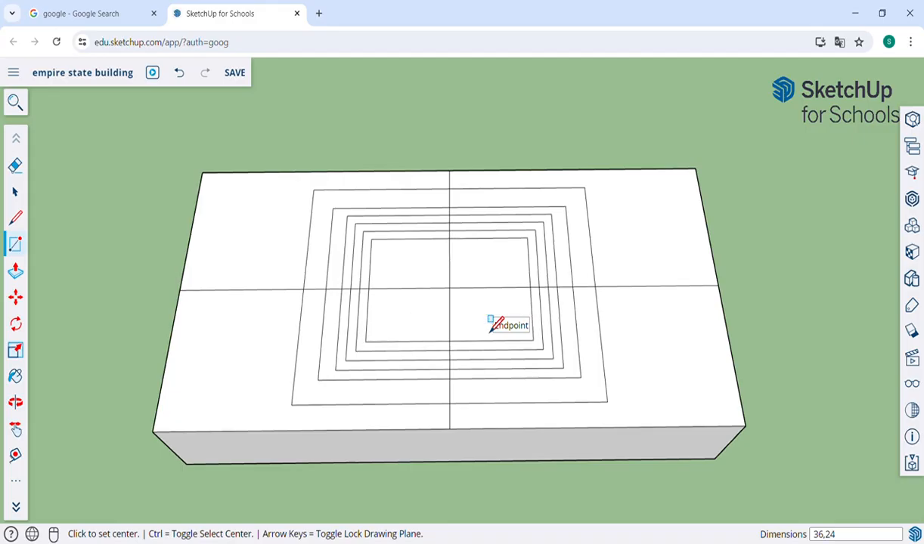
Step: Draw a 32 by 20 m rectangle from the centre point as the innermost outline
click(449, 288)
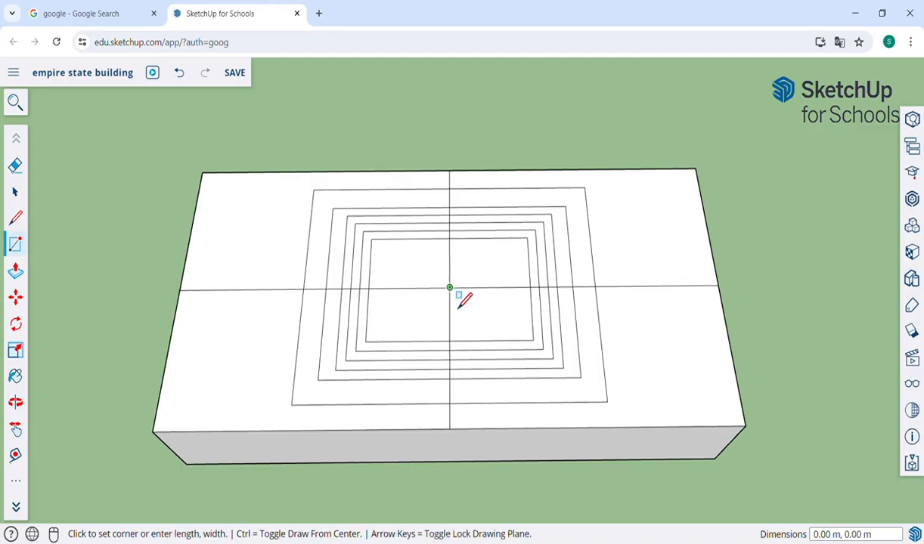
click(491, 308)
text(32)
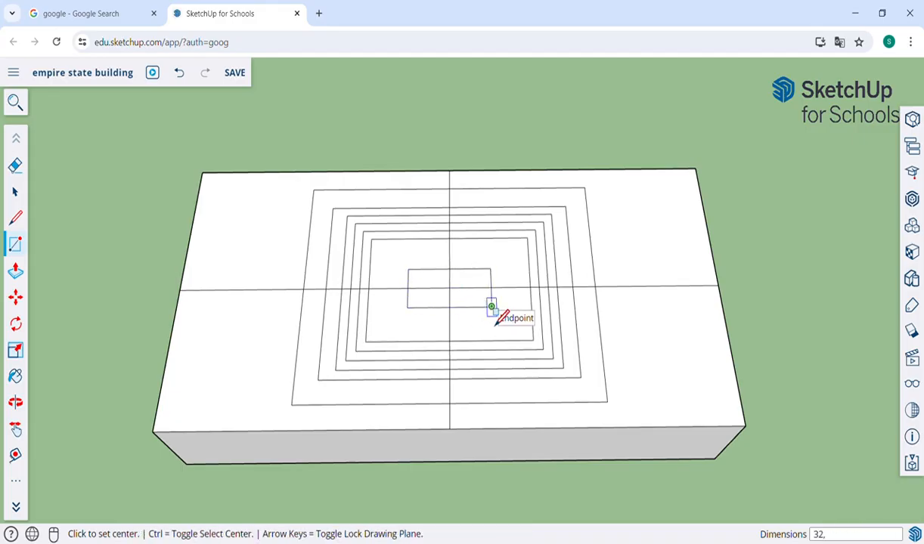
text(,20)
key(Return)
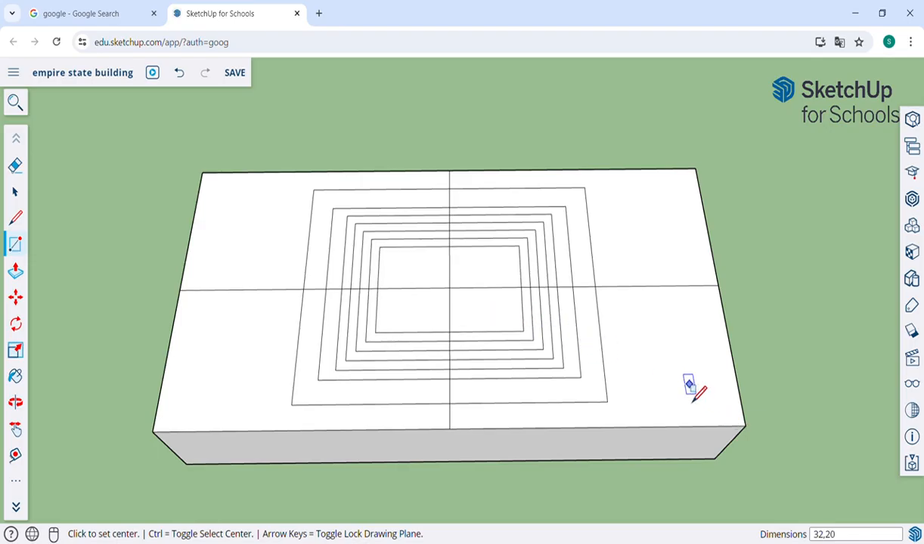
Step: Erase all segments of the two crossing centre lines, leaving only the nested rectangles on the block's top face
key(e)
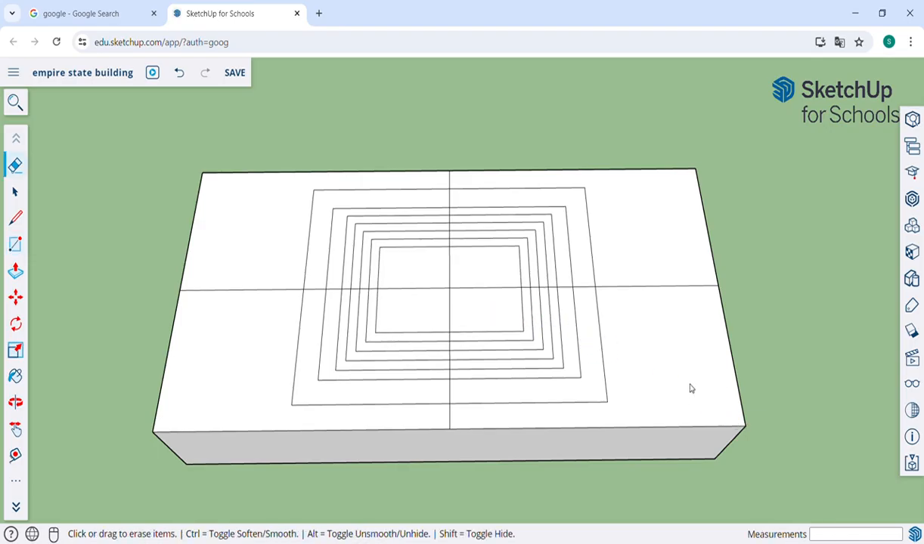
click(639, 288)
mouse_move(563, 299)
mouse_down()
mouse_move(598, 301)
mouse_move(437, 307)
mouse_move(464, 312)
mouse_move(466, 293)
mouse_move(446, 303)
mouse_up()
mouse_move(457, 183)
mouse_down()
mouse_move(459, 254)
mouse_move(379, 307)
mouse_move(374, 297)
mouse_move(300, 302)
mouse_up()
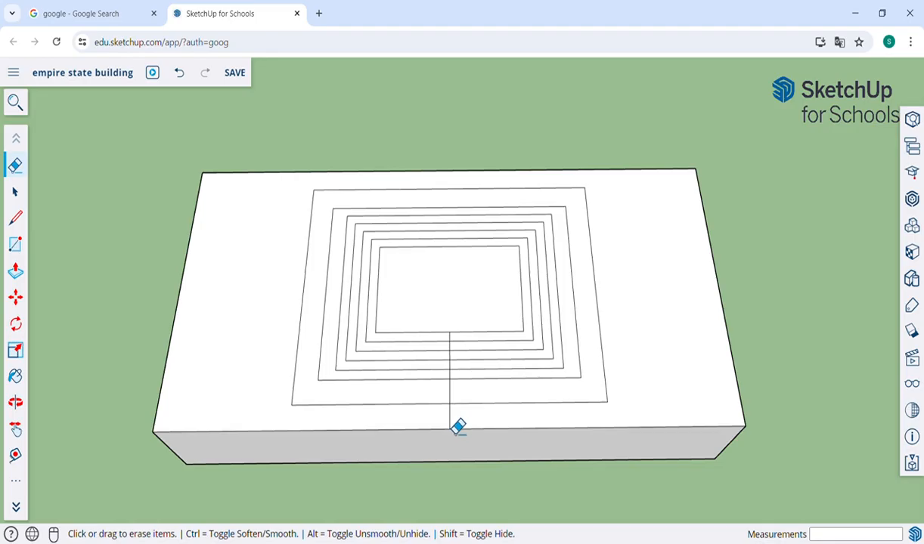
mouse_move(457, 428)
mouse_down()
mouse_move(460, 350)
mouse_move(428, 347)
mouse_up()
Step: Compare the finished reference tower's stacked setbacks with the nested rectangles on the new base block
key(o)
drag(545, 372, 521, 270)
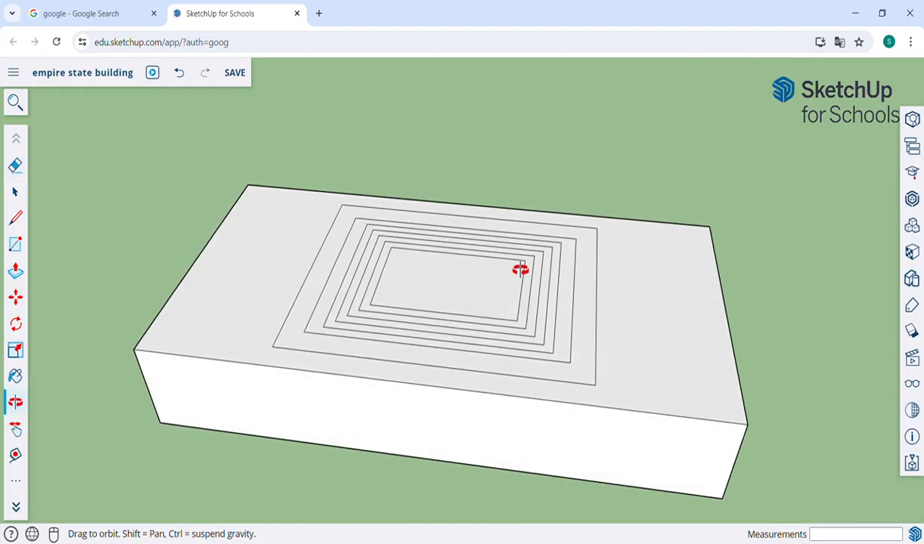
scroll(520, 270, down, 10)
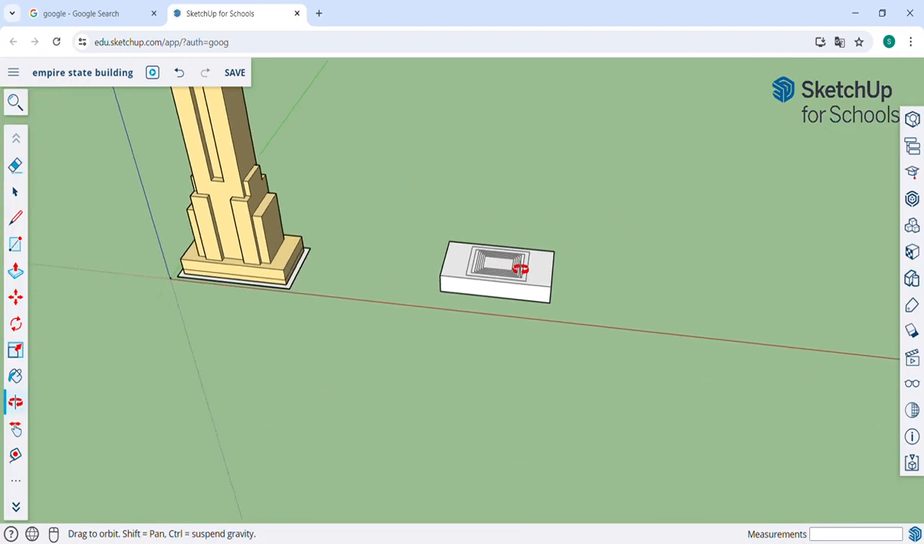
key(h)
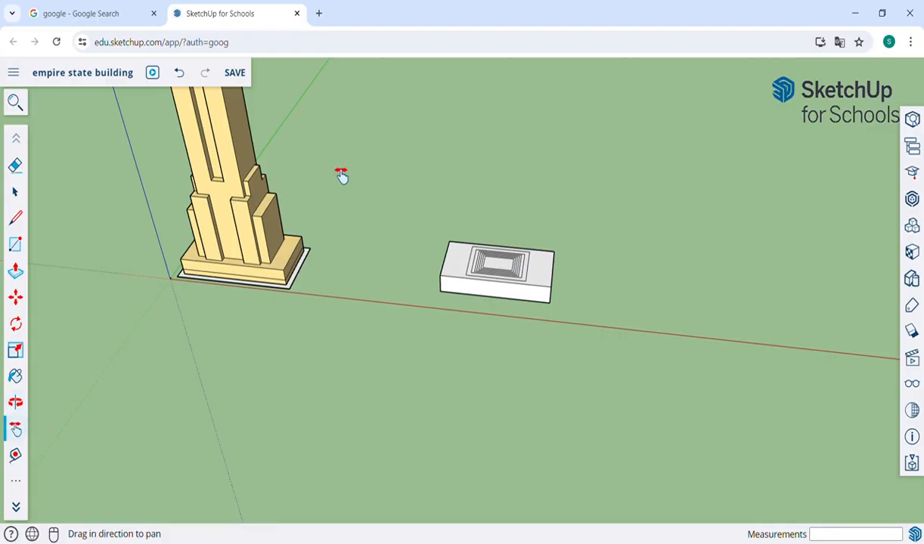
drag(341, 174, 437, 293)
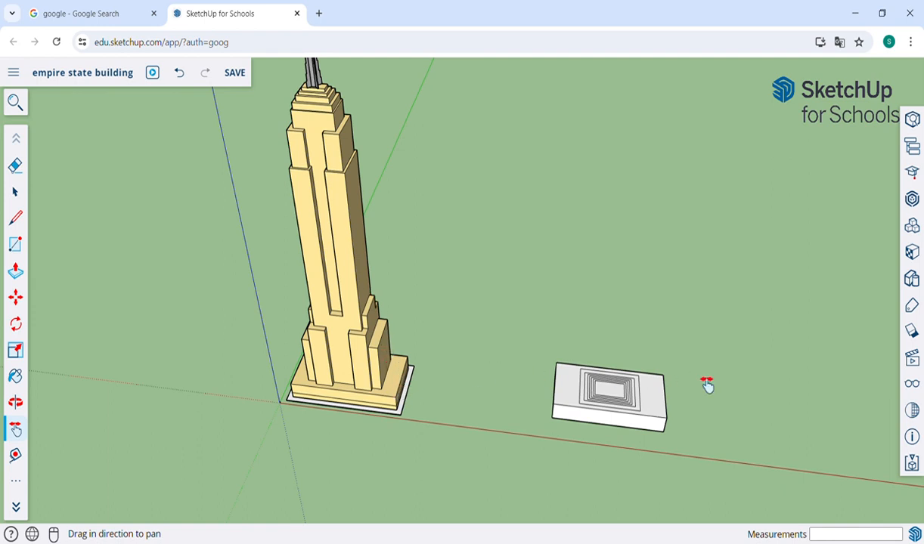
drag(610, 384, 468, 365)
scroll(607, 385, up, 3)
scroll(468, 364, up, 5)
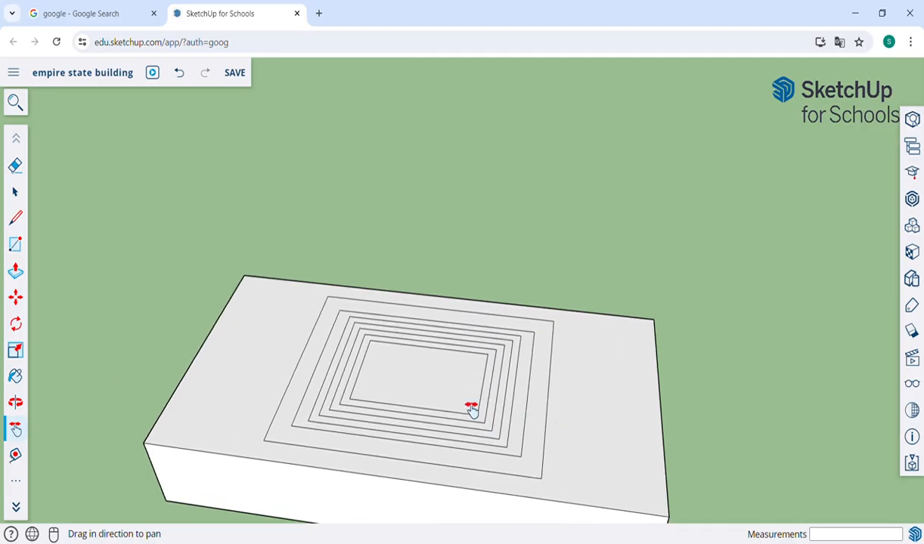
Step: Extrude the innermost 32 by 20 m rectangle up 320 m with Push/Pull
key(p)
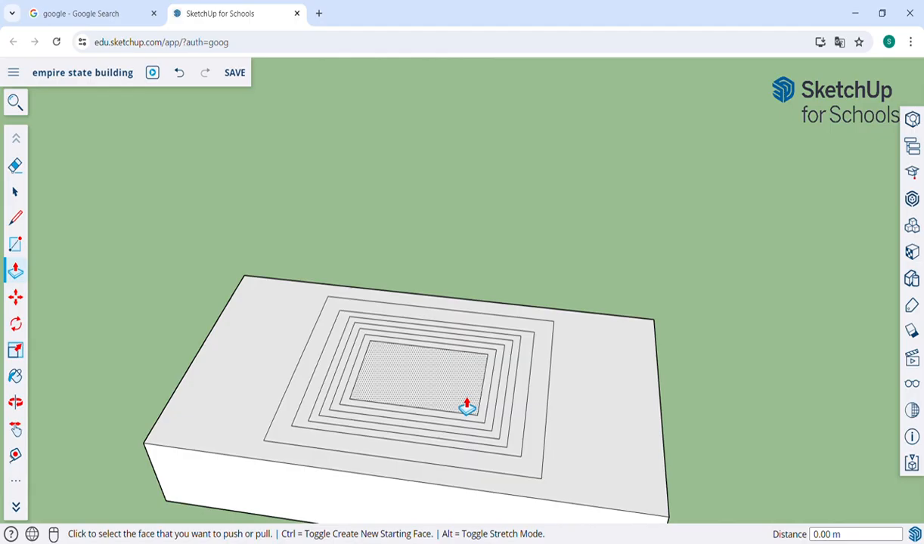
click(466, 406)
click(462, 384)
text(320)
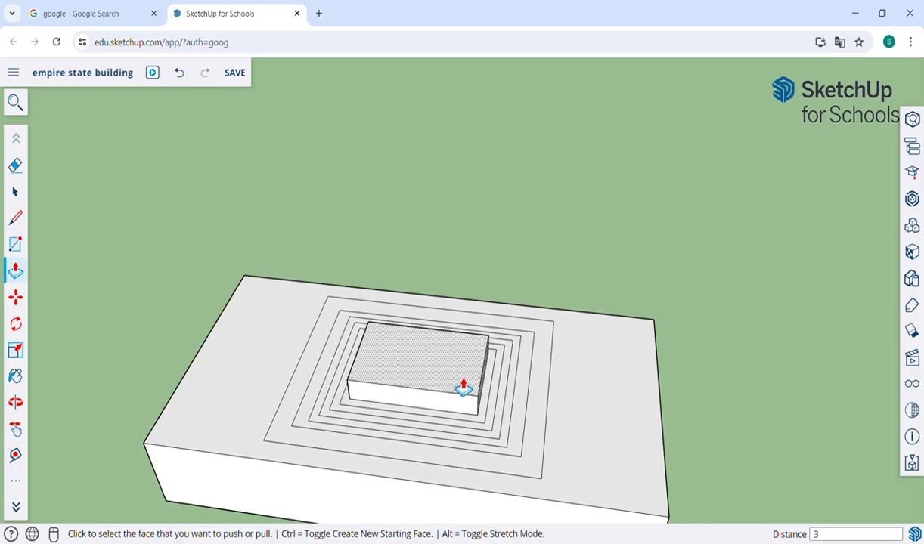
key(Return)
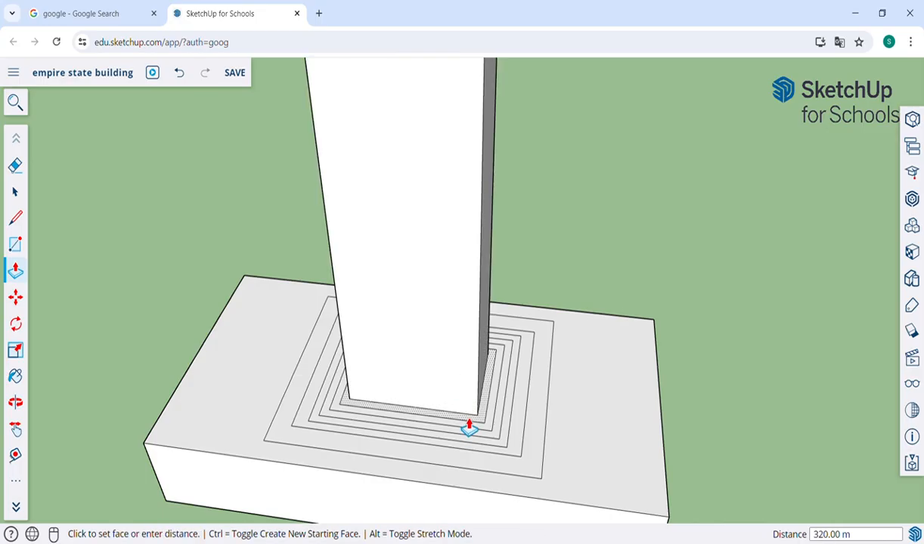
Step: Extrude the first ring around the tower core up 310 m and the second ring up 300 m
click(467, 412)
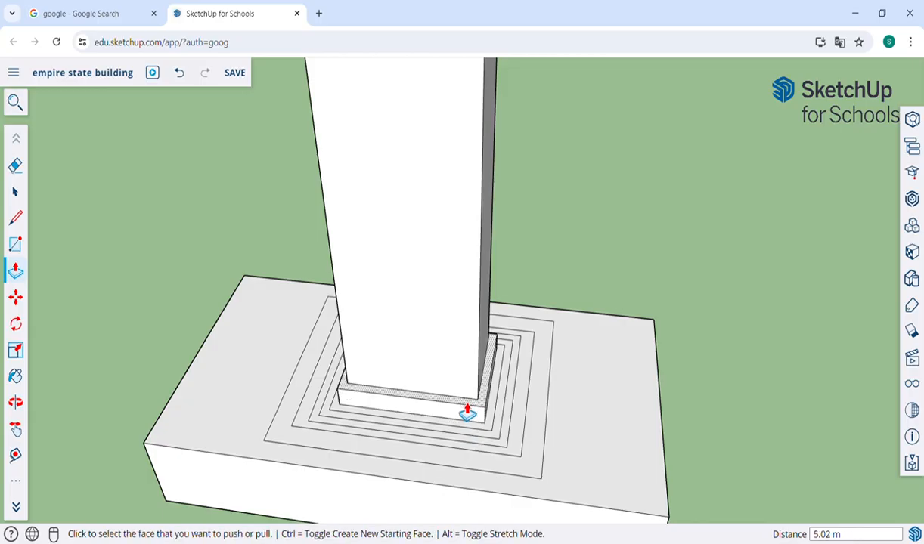
click(467, 412)
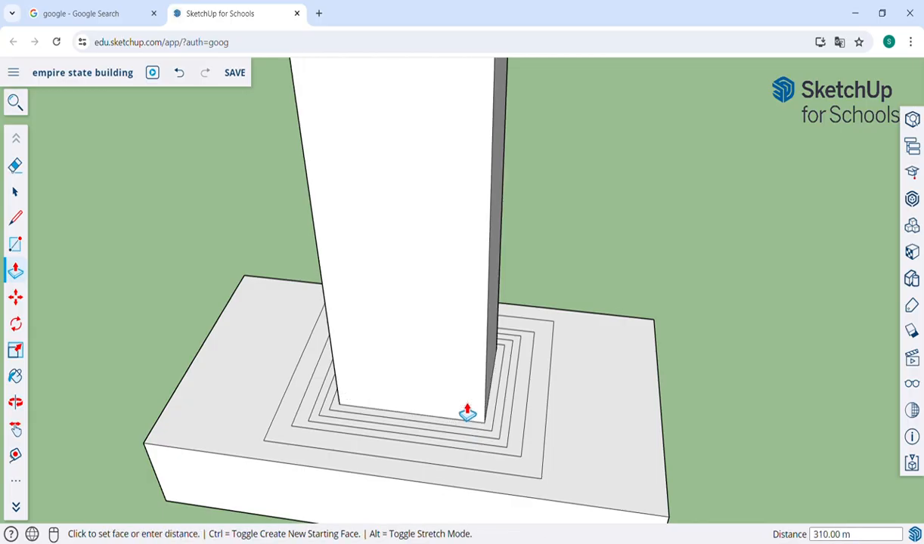
click(470, 424)
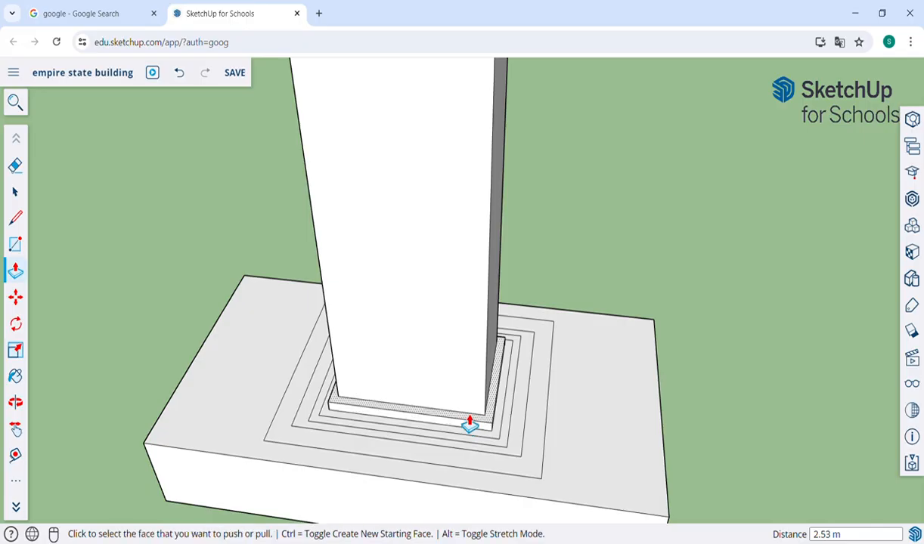
text(300)
key(Return)
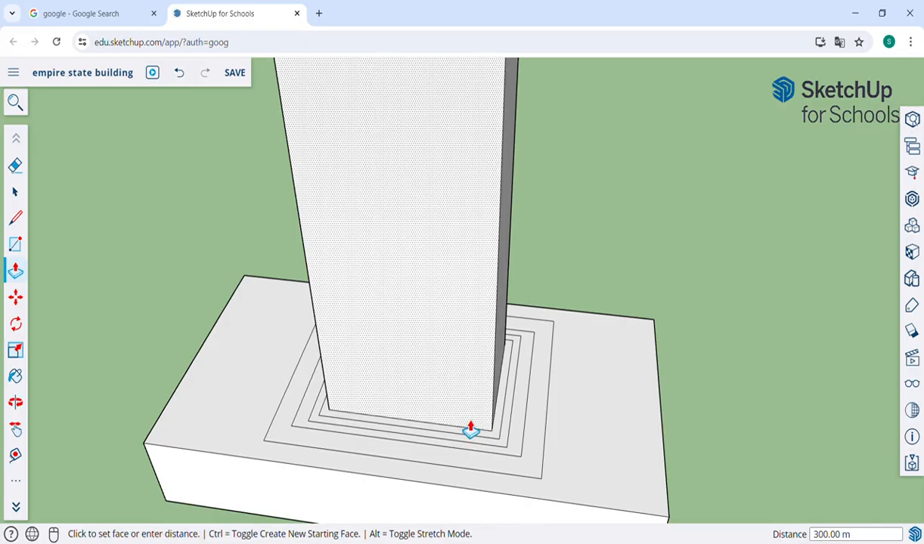
Step: Extrude the third ring out from the core up 295 m and the fourth ring up 275 m
click(473, 434)
click(467, 423)
text(295)
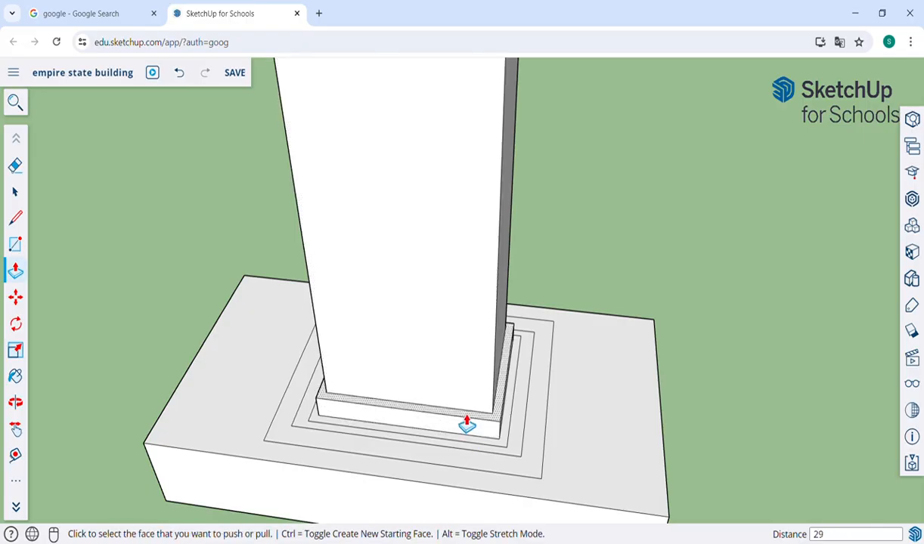
key(Return)
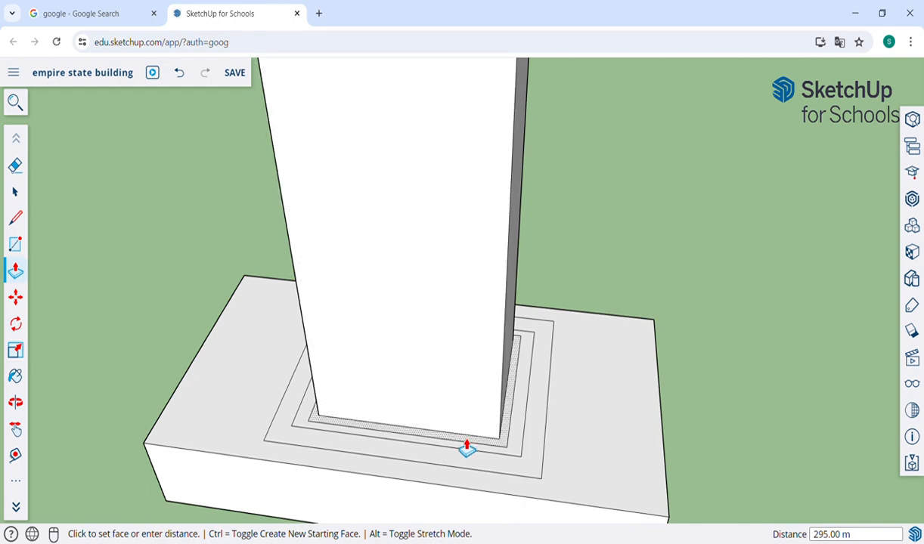
click(465, 432)
text(2)
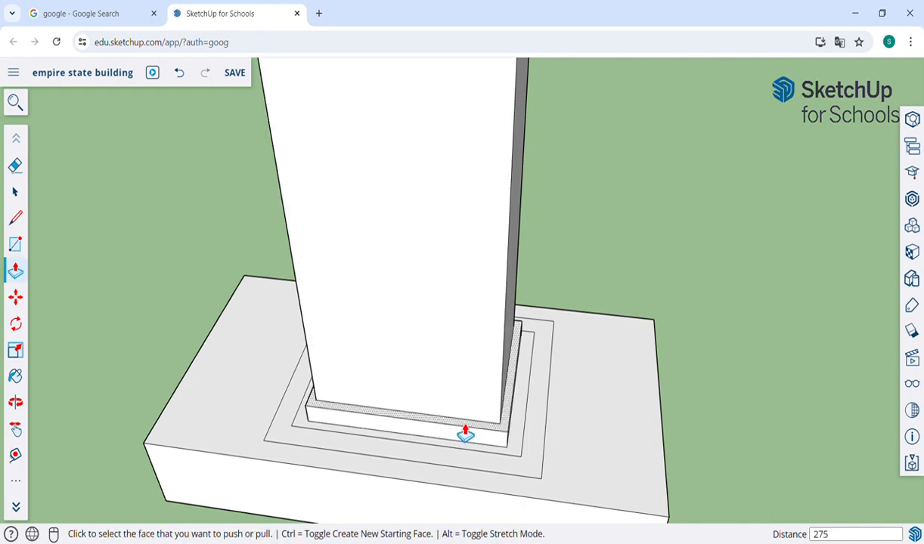
text(75)
key(Return)
Step: Extrude the fifth ring out from the core up 245 m and the outermost ring up 75 m
click(465, 433)
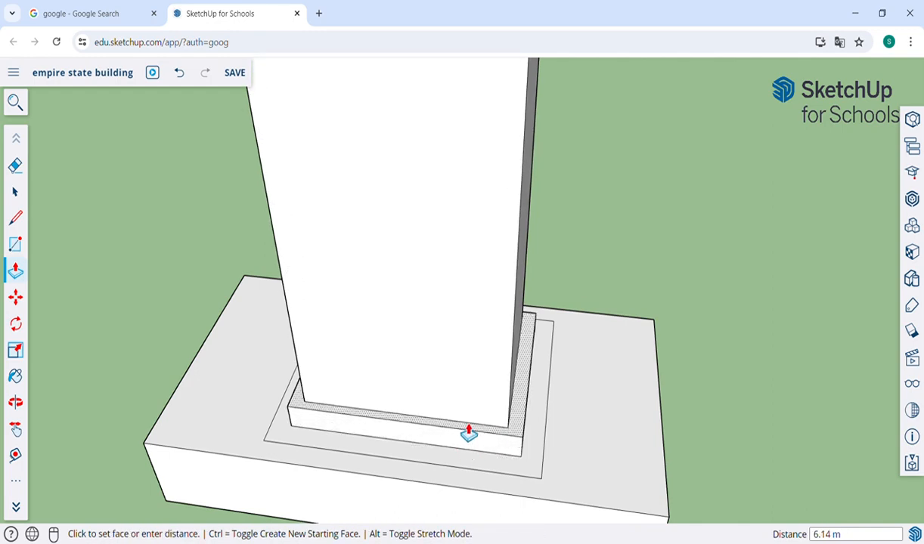
click(469, 433)
text(245)
key(Return)
click(469, 433)
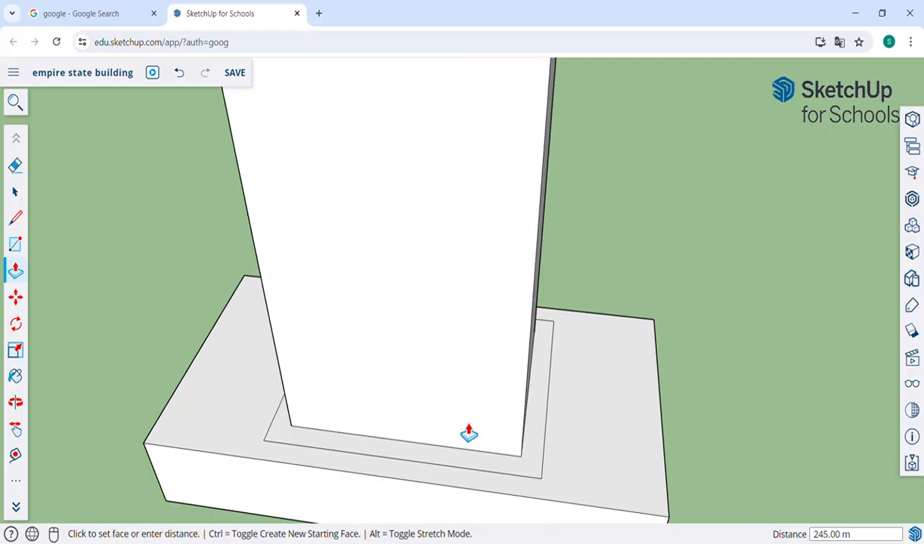
click(463, 454)
text(75)
key(Return)
click(463, 455)
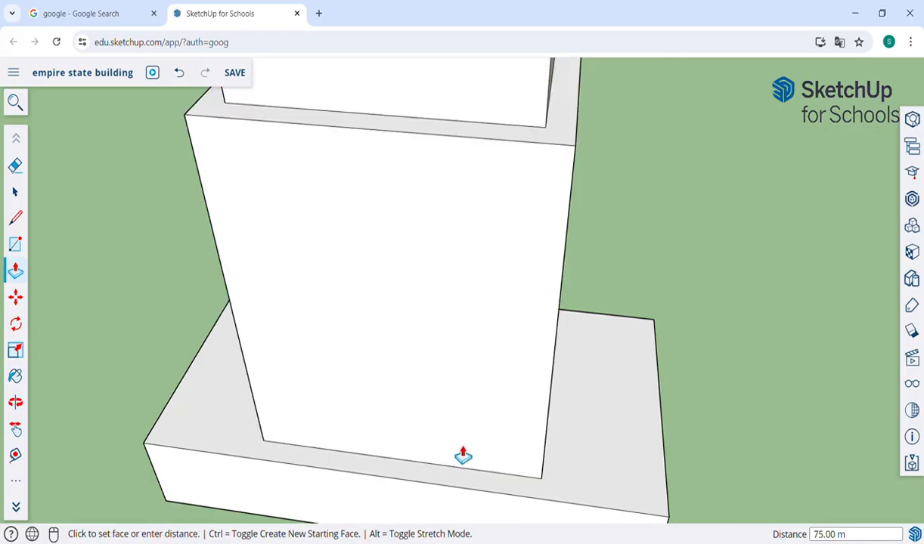
click(463, 454)
Step: Draw a rectangle about 45 by 12 m on the base block's top, against one narrow side of the lowest tier
scroll(463, 455, down, 10)
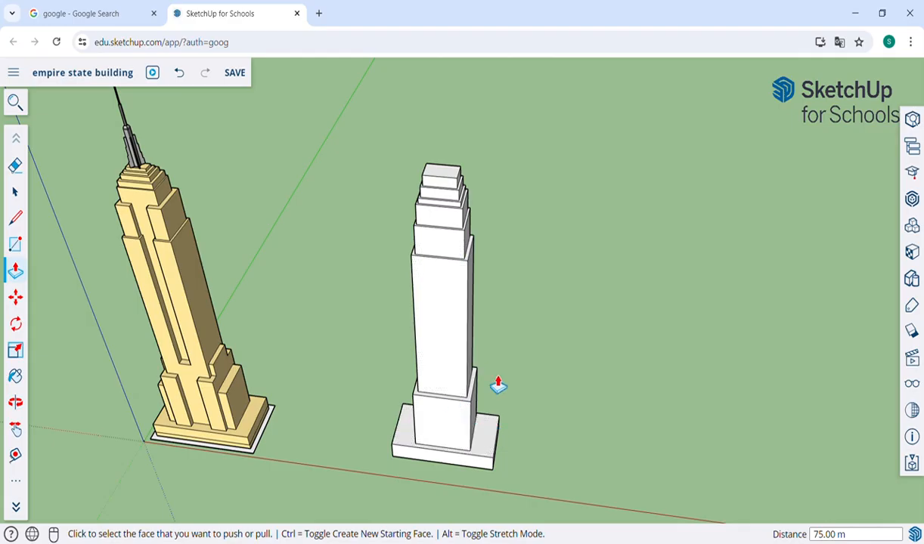
key(o)
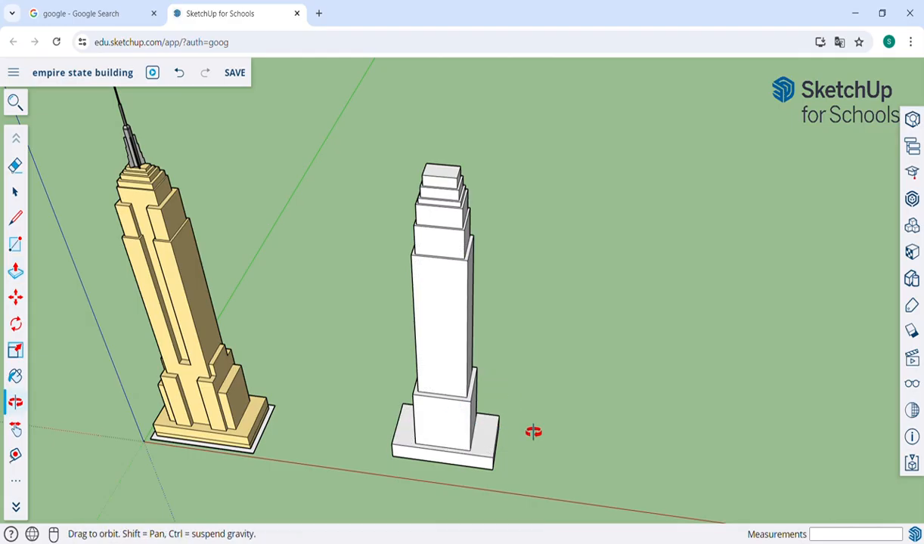
drag(532, 433, 386, 332)
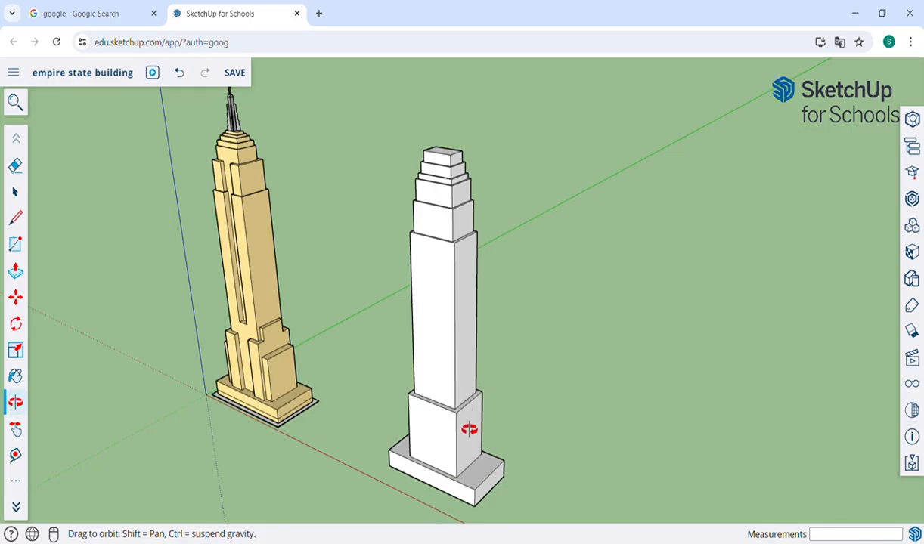
scroll(472, 433, up, 5)
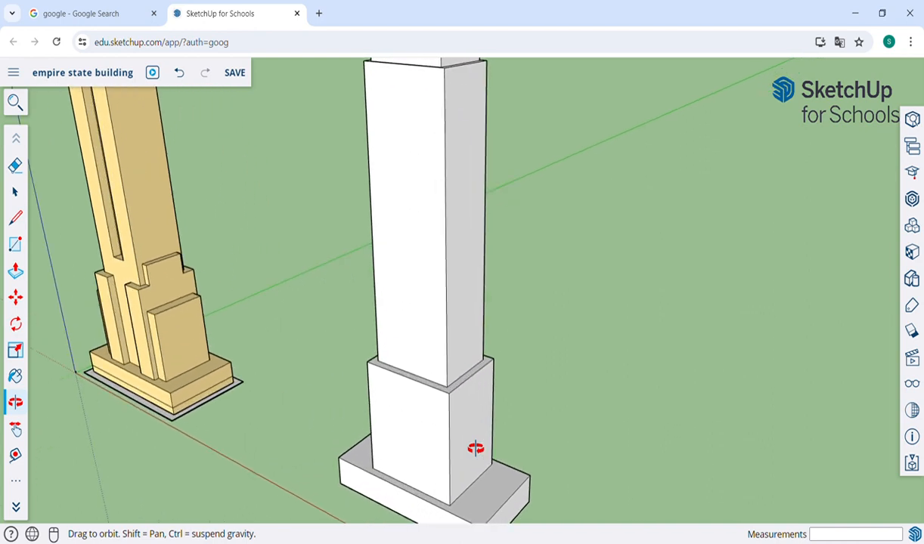
scroll(475, 449, up, 4)
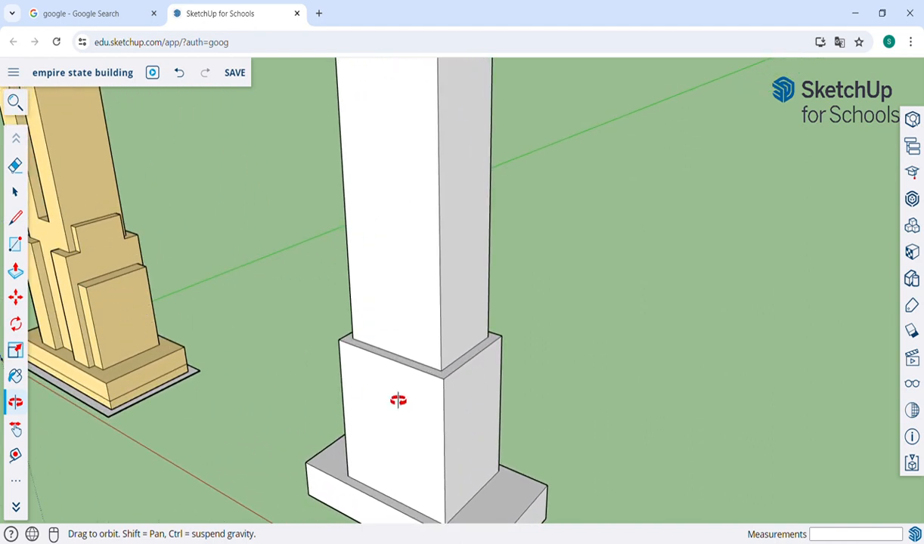
drag(580, 468, 307, 386)
scroll(298, 447, up, 3)
key(h)
scroll(307, 385, up, 3)
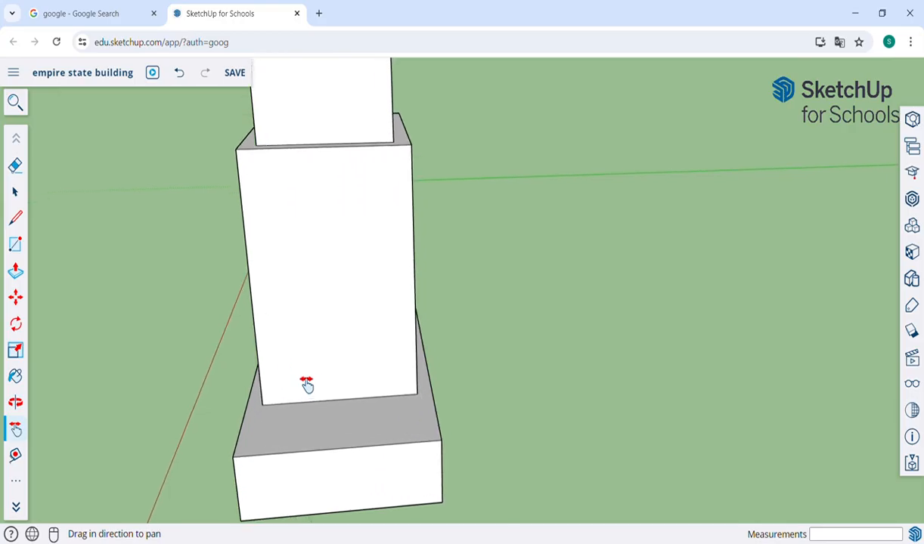
key(o)
drag(422, 324, 359, 450)
key(r)
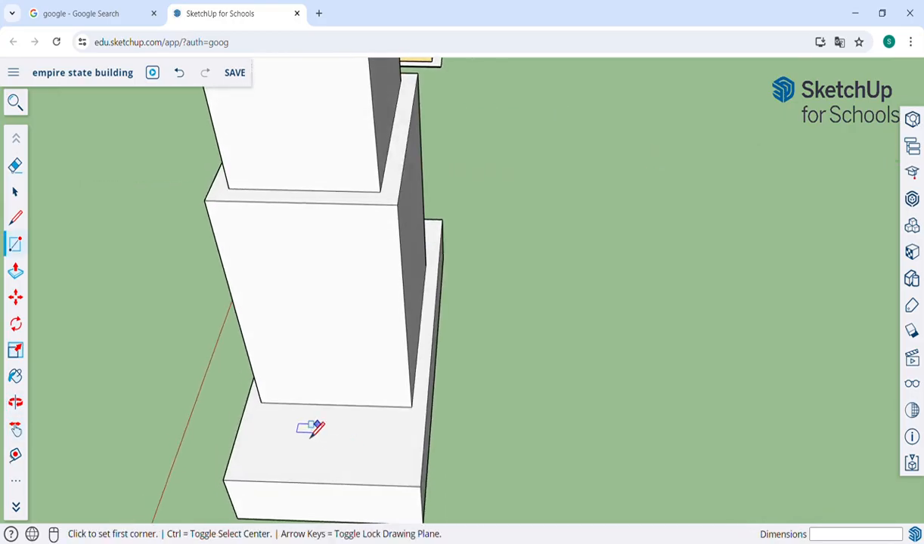
click(270, 403)
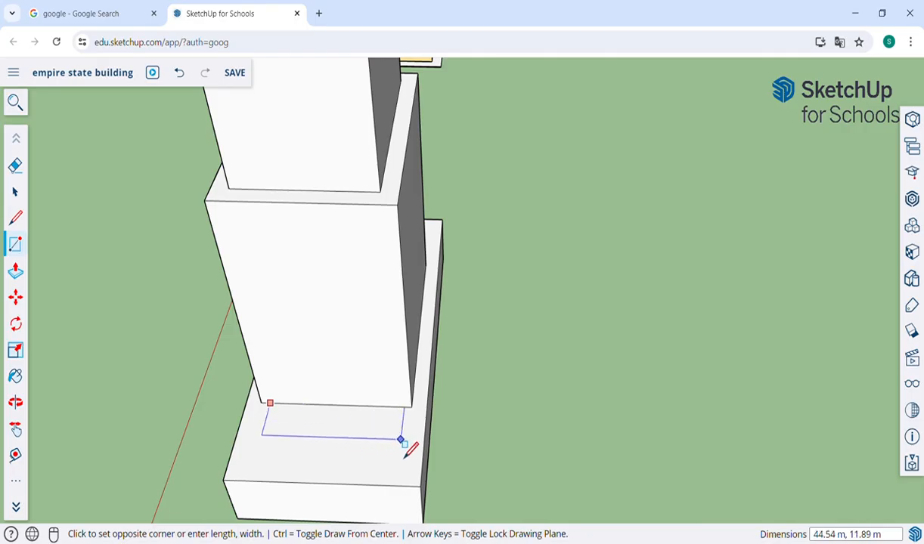
click(404, 452)
Step: Extrude the new side rectangle up about 67 m to form a wing against the lowest tier
key(p)
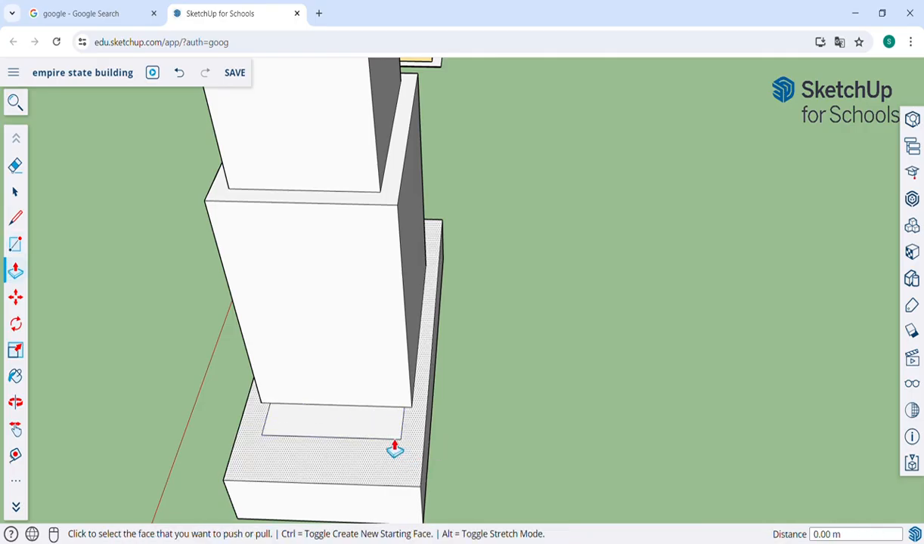
click(377, 428)
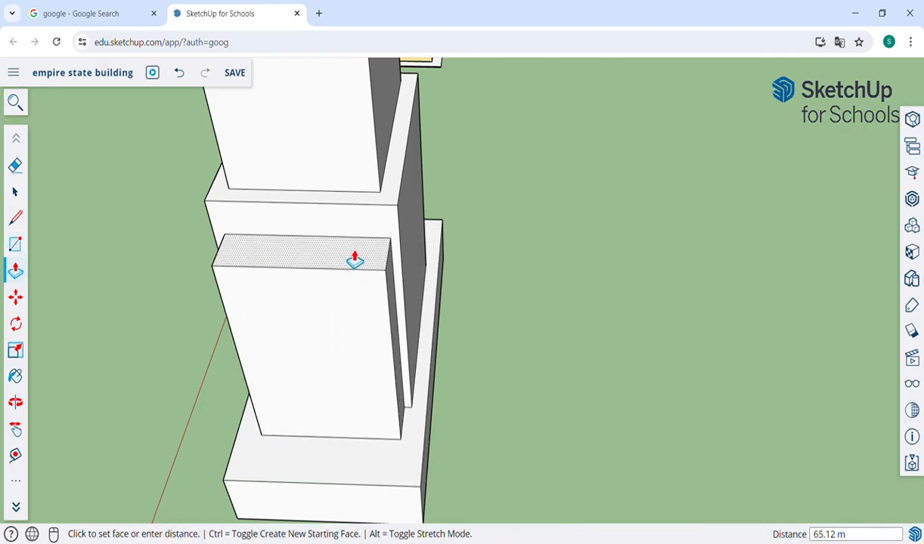
click(353, 257)
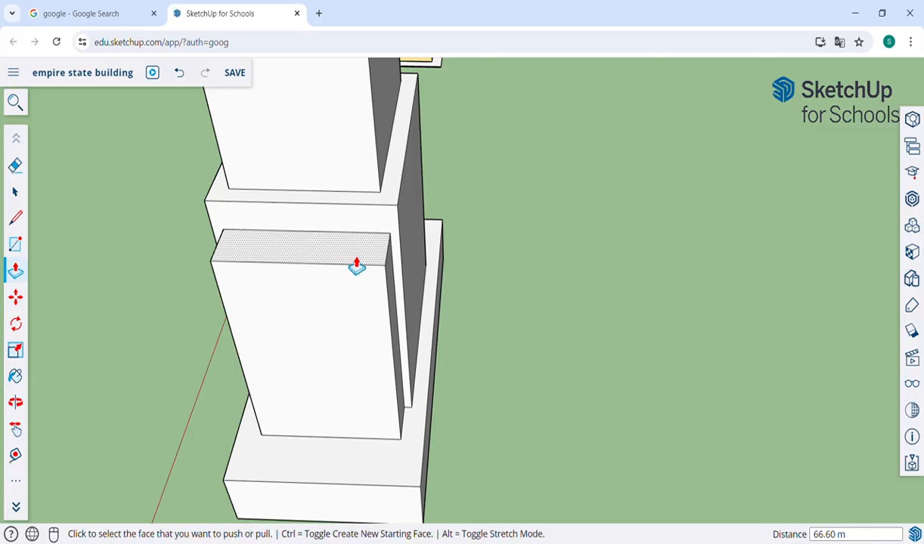
Step: Draw a rectangle about 43 by 11 m on the base block against the opposite narrow side of the lowest tier
key(o)
drag(283, 291, 356, 361)
key(h)
drag(495, 439, 403, 244)
key(r)
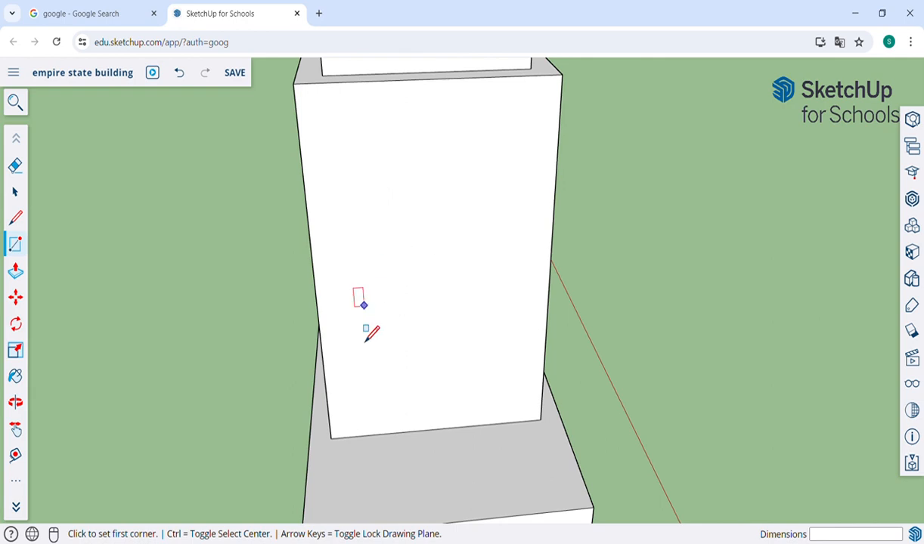
click(349, 437)
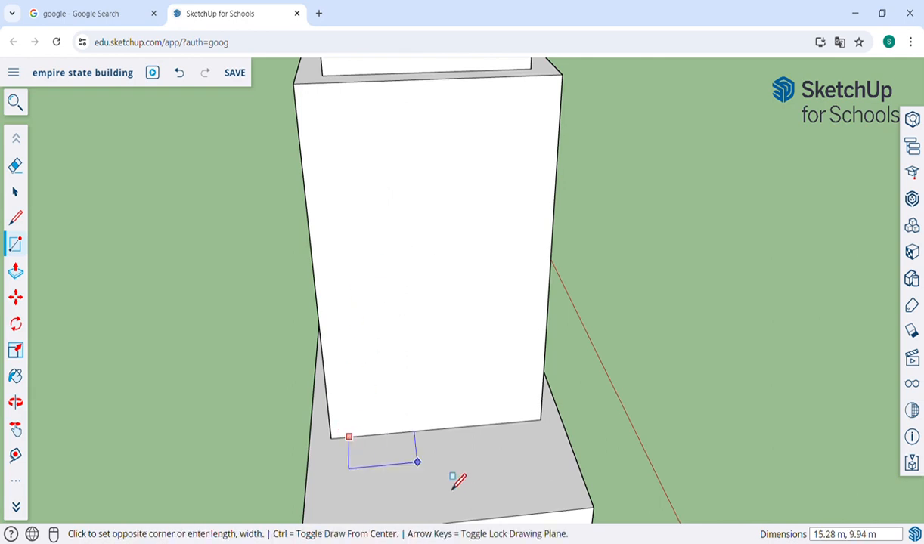
click(542, 455)
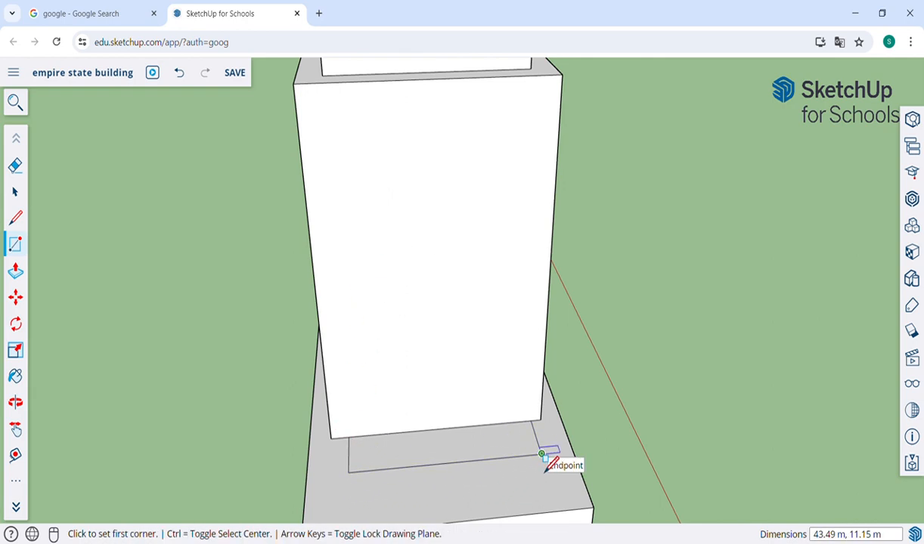
Step: Extrude the opposite side's rectangle up about 63 m to form the second wing
key(p)
click(507, 456)
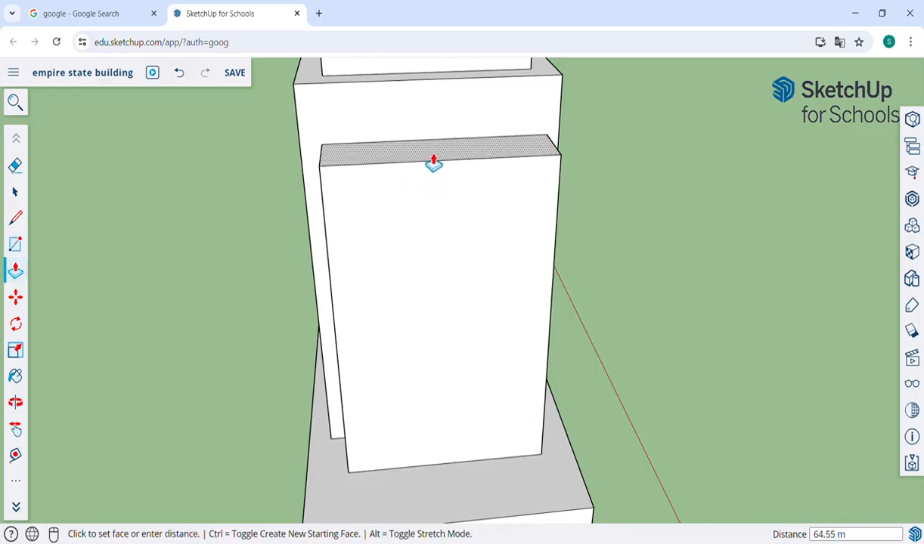
click(433, 170)
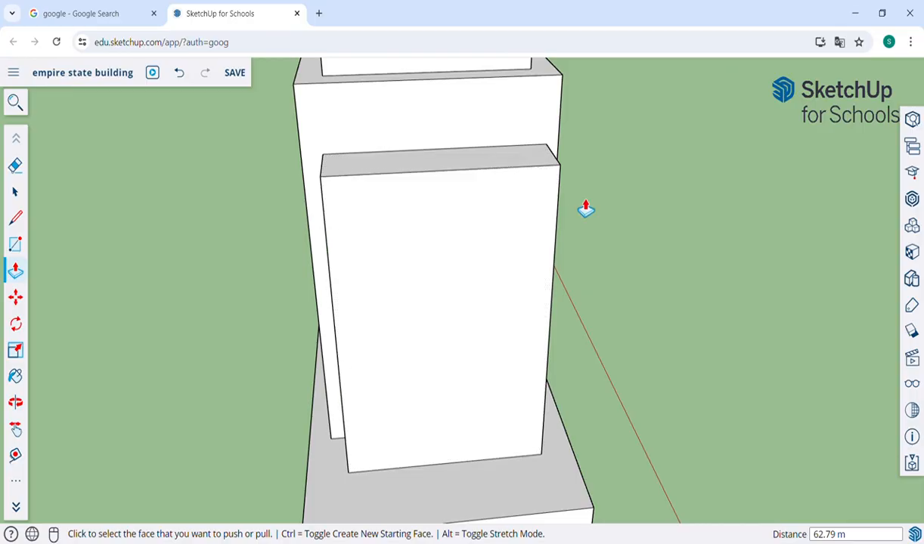
Step: Push the taller side wing's top face down about 3.8 m to align it with the other wing's top edge
key(o)
scroll(586, 210, down, 3)
drag(681, 252, 423, 247)
drag(558, 242, 616, 258)
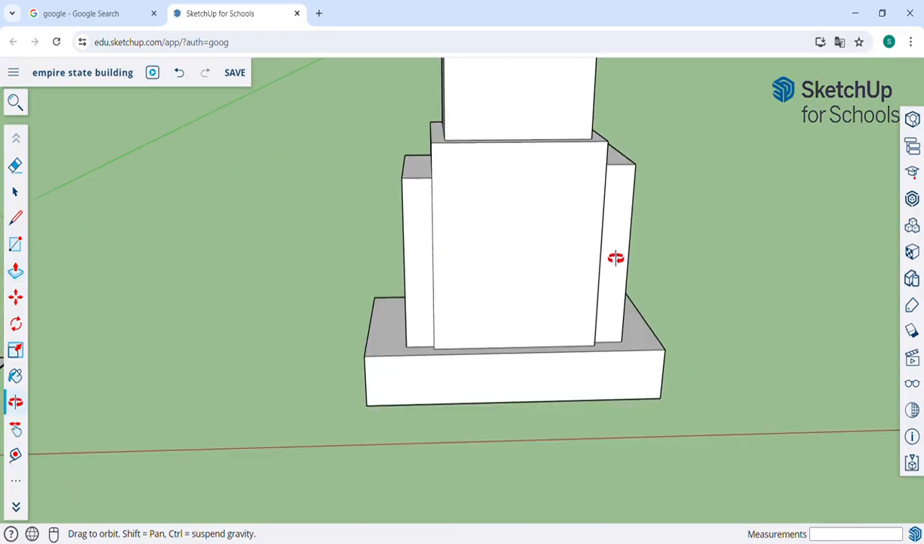
key(p)
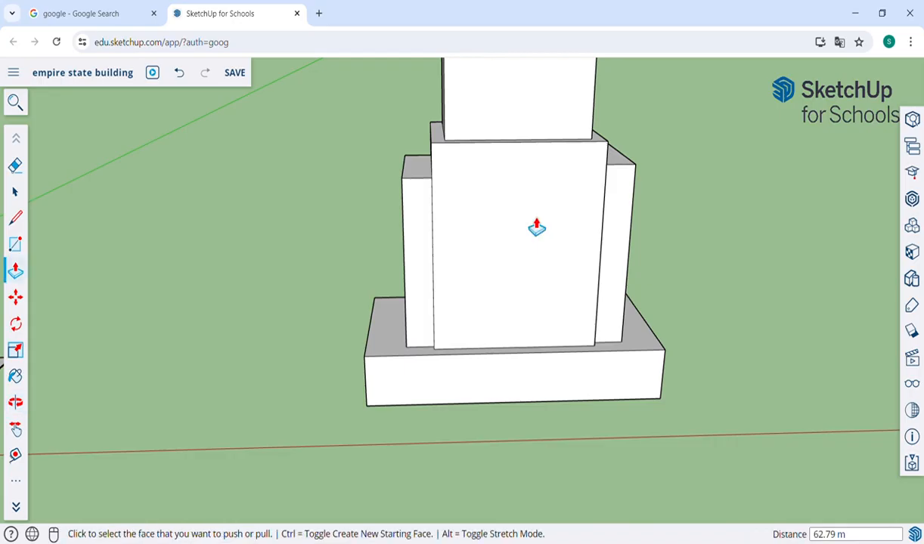
click(628, 163)
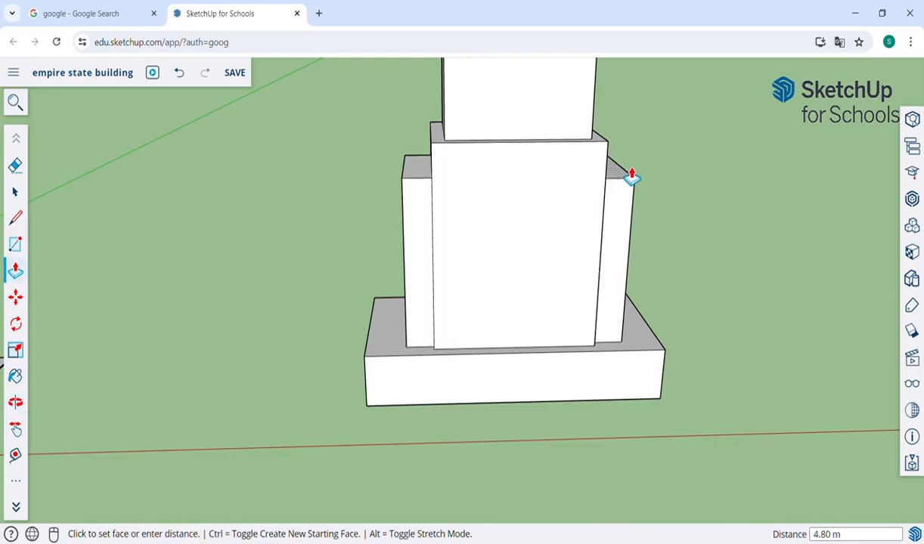
click(416, 188)
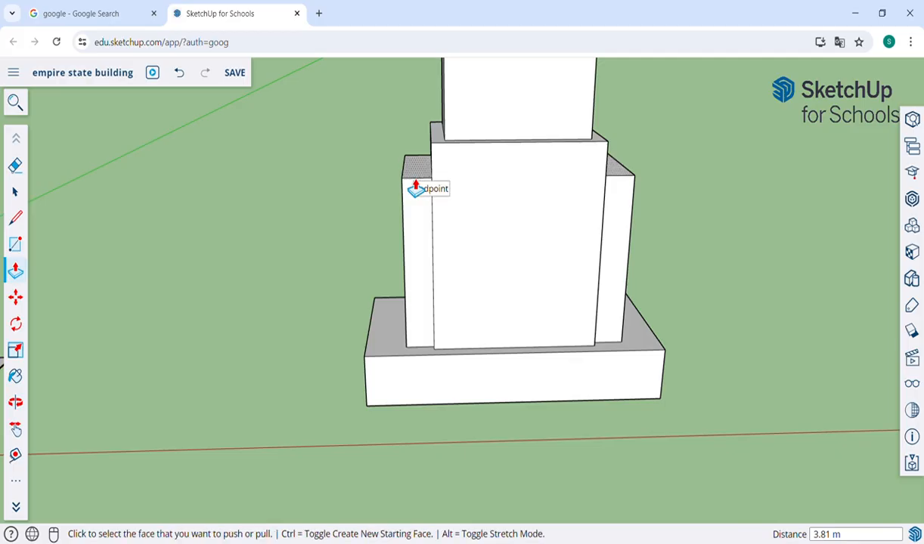
click(632, 177)
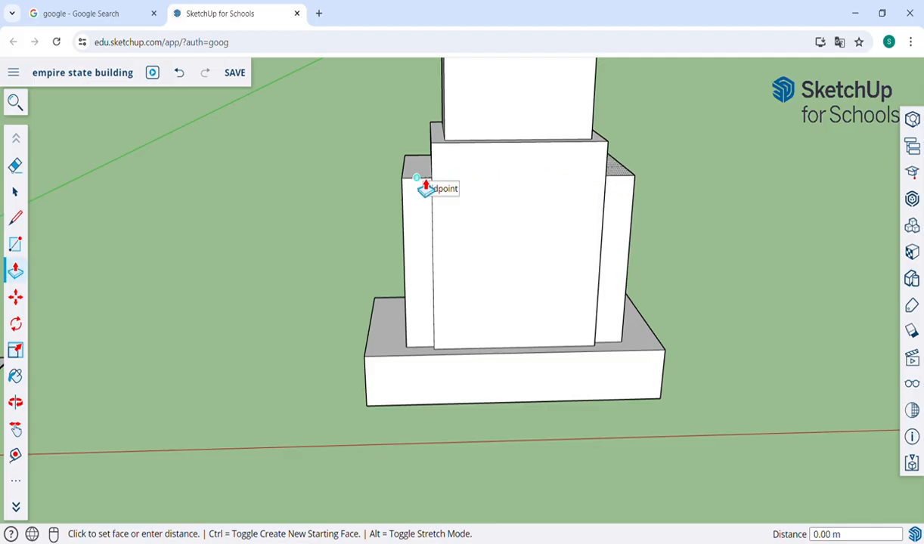
click(425, 188)
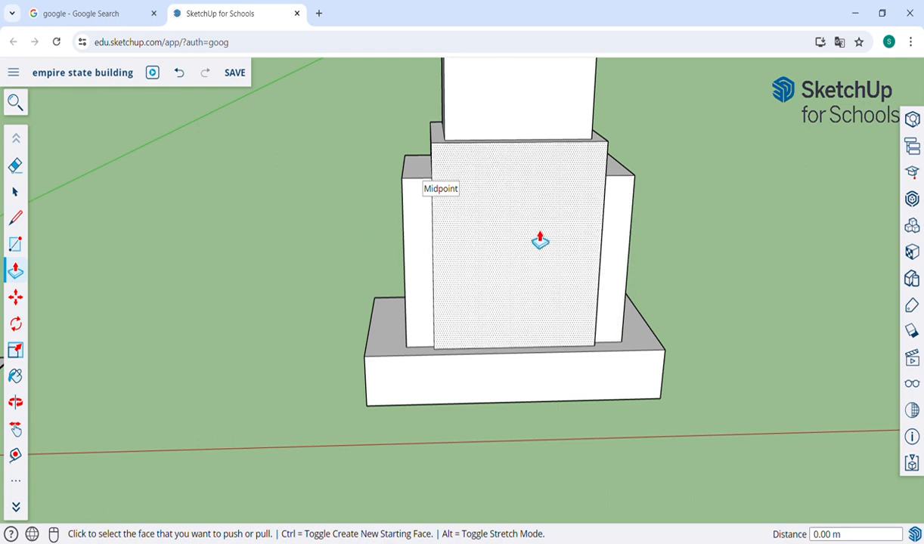
Step: Examine the setbacks and side wings around the reference tower's base and compare them with the new model
key(o)
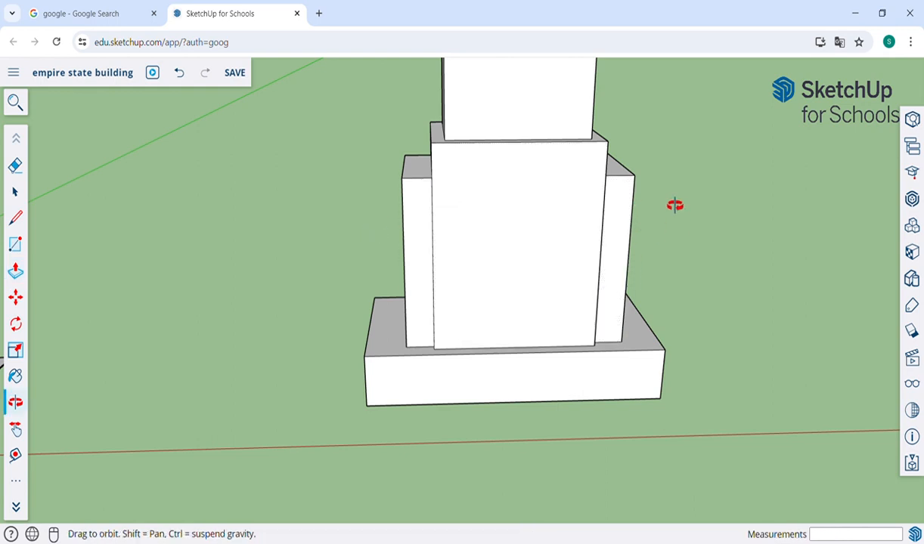
drag(674, 205, 589, 210)
key(h)
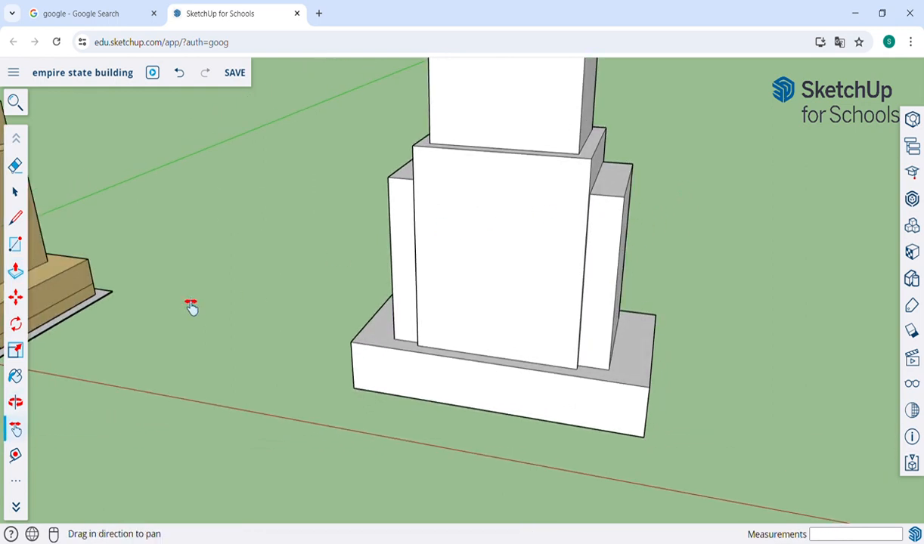
drag(190, 304, 518, 319)
scroll(379, 323, up, 2)
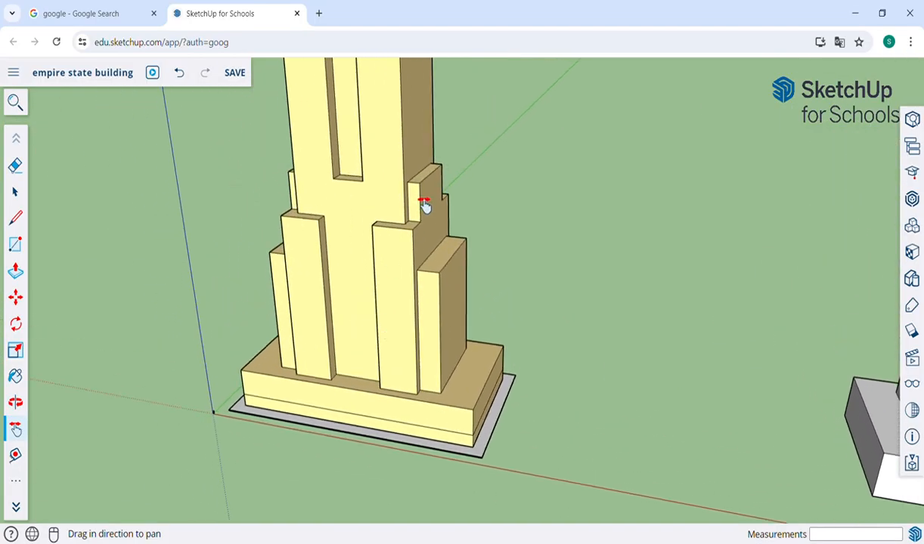
scroll(429, 214, up, 3)
scroll(429, 214, up, 2)
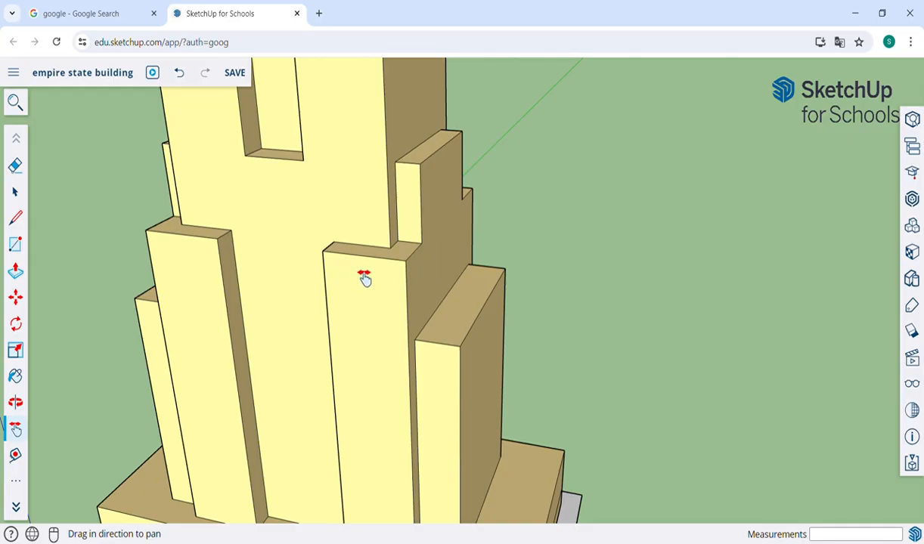
drag(619, 301, 497, 233)
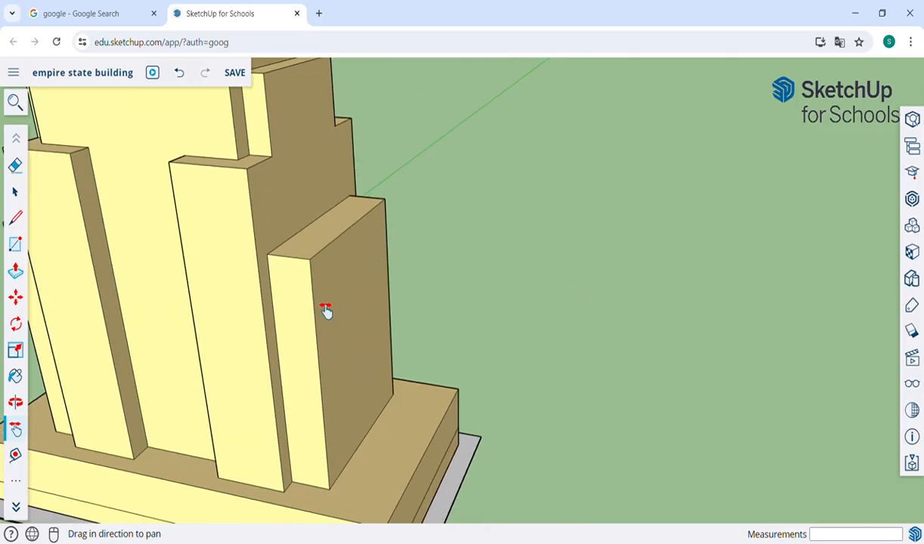
mouse_move(534, 319)
mouse_down()
mouse_move(394, 268)
mouse_move(97, 233)
mouse_up()
drag(538, 292, 216, 276)
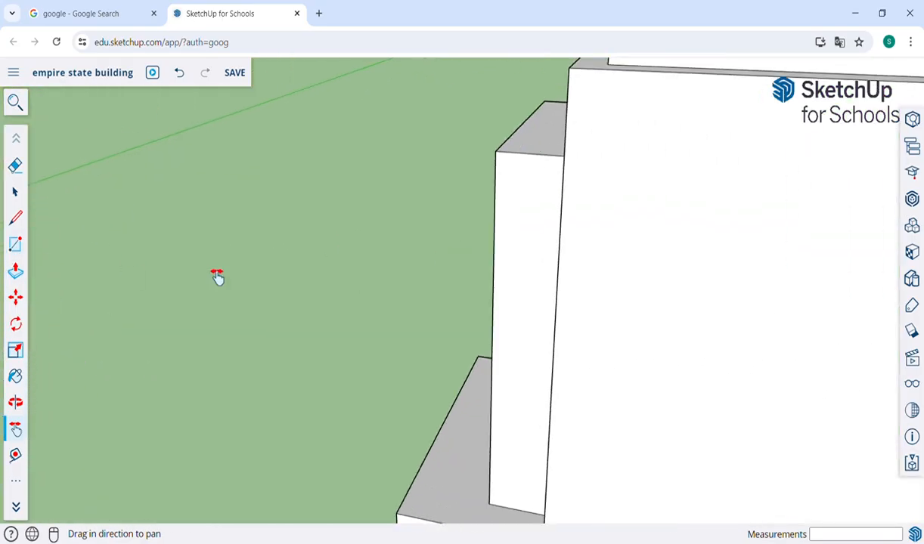
drag(549, 320, 155, 282)
scroll(155, 283, down, 5)
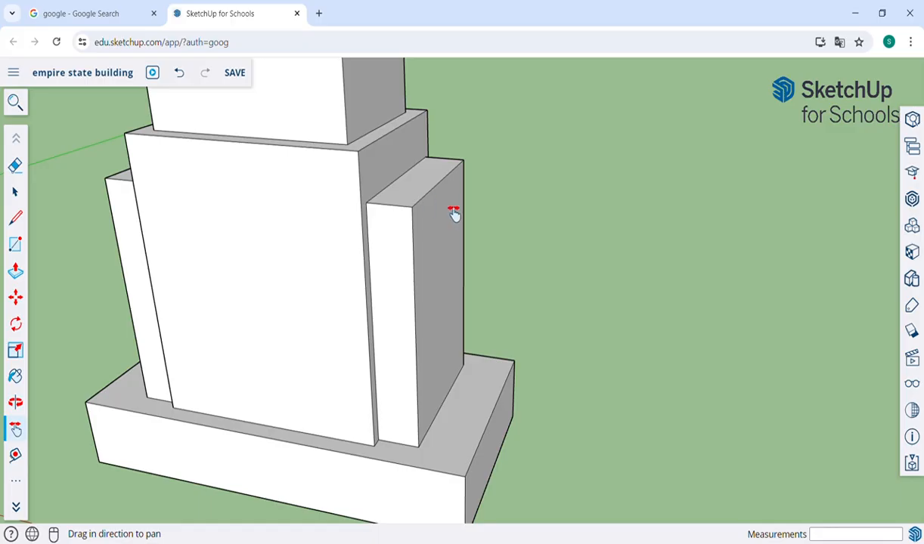
Step: Draw two 5 m lines across the lowest tier's top ledge above one side wing, dividing the ledge into three parts
drag(448, 165, 431, 202)
key(o)
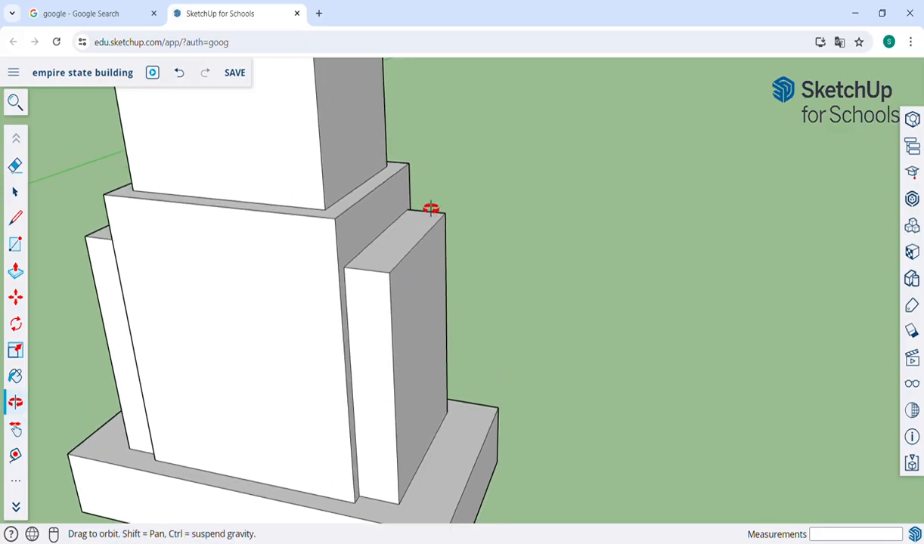
drag(242, 244, 272, 264)
drag(450, 269, 421, 288)
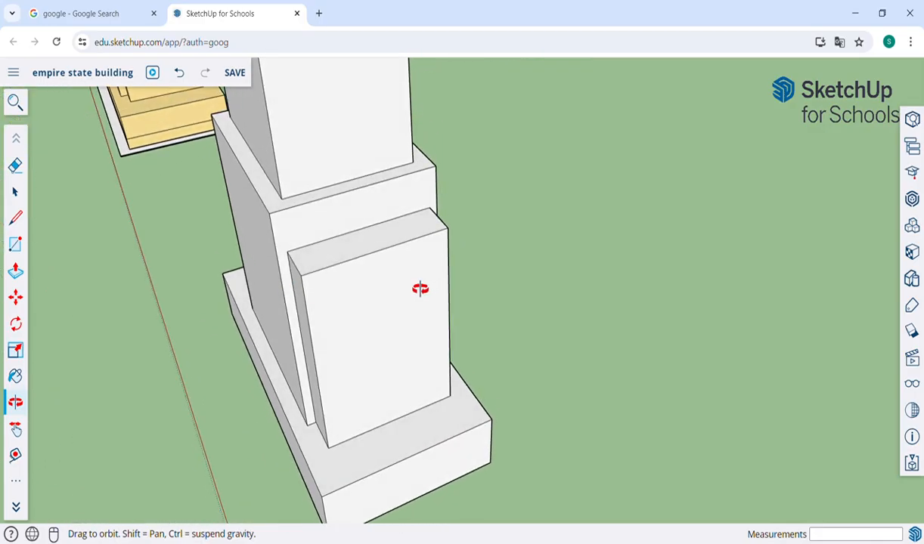
scroll(382, 230, up, 2)
key(l)
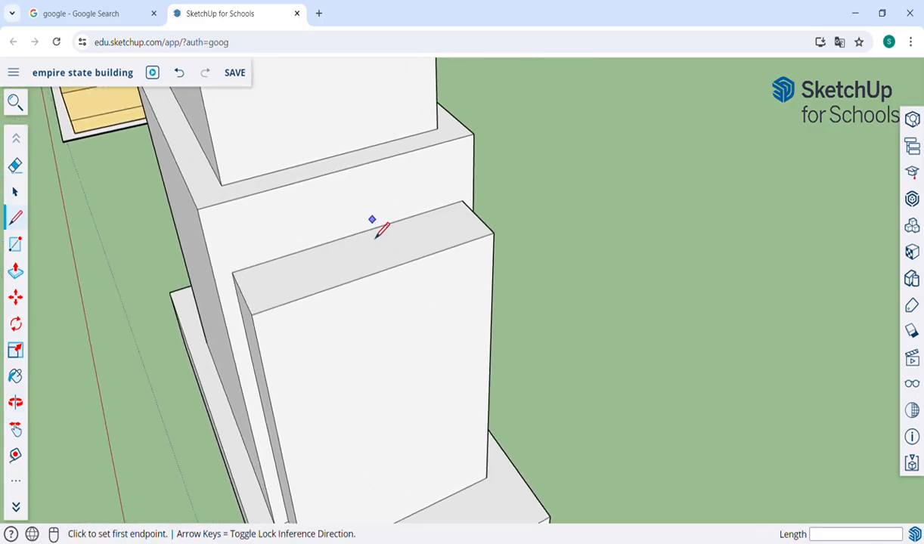
click(285, 169)
click(291, 183)
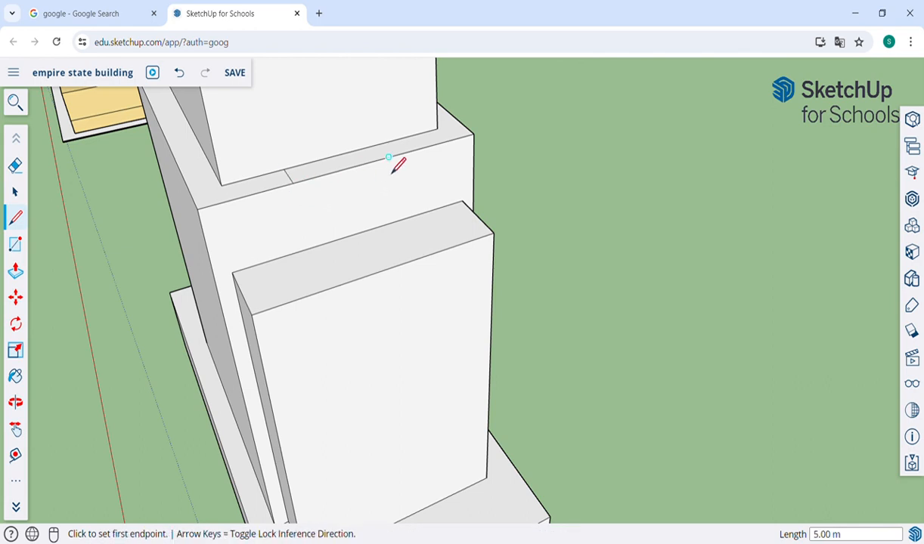
click(379, 144)
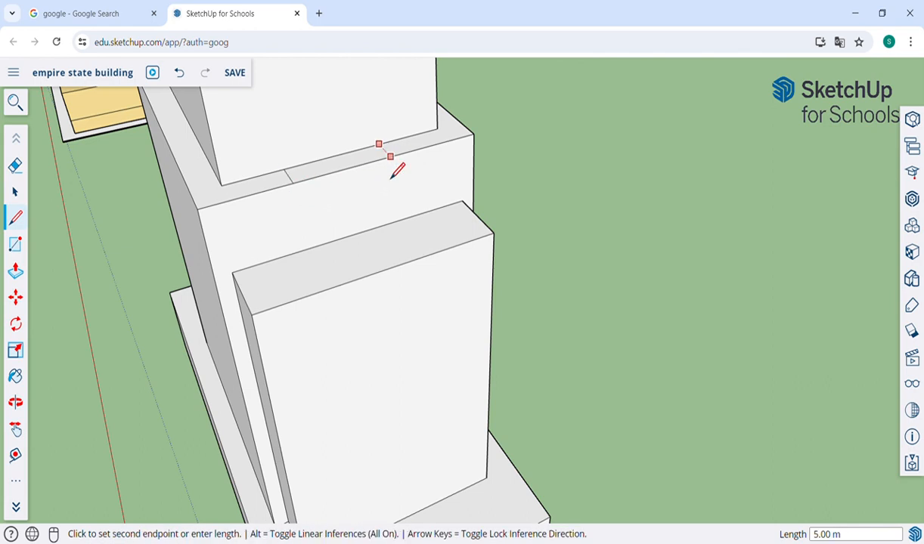
click(390, 155)
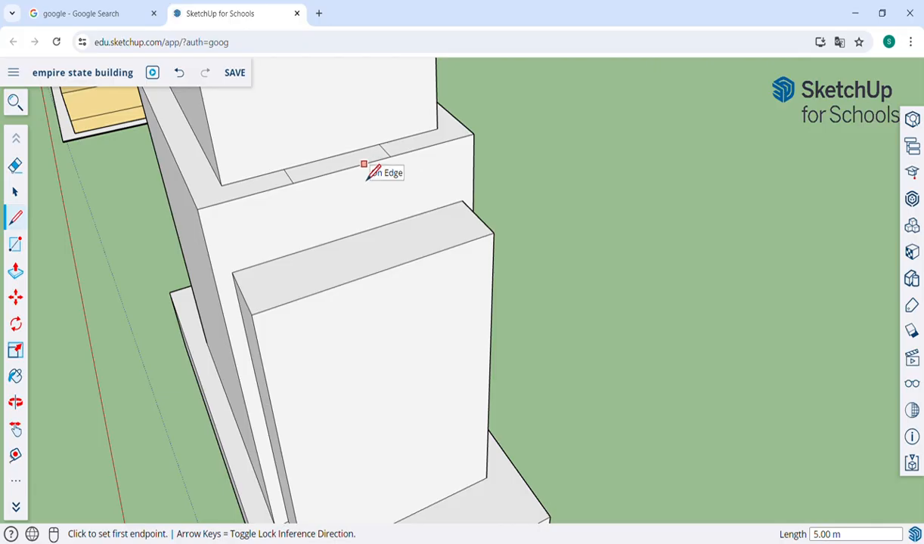
Step: Divide the lowest tier's top ledge on the opposite narrow side with two lines about 5 m long
key(o)
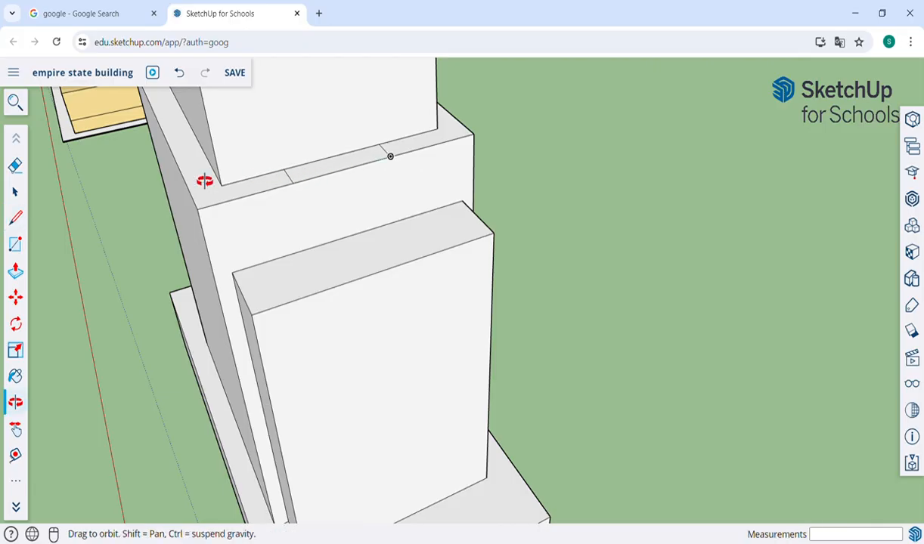
drag(205, 181, 514, 212)
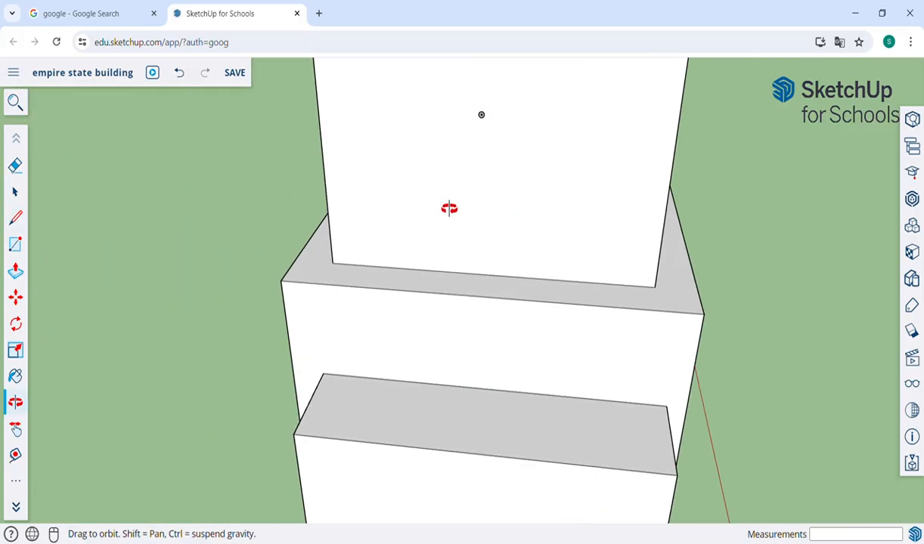
key(l)
click(423, 270)
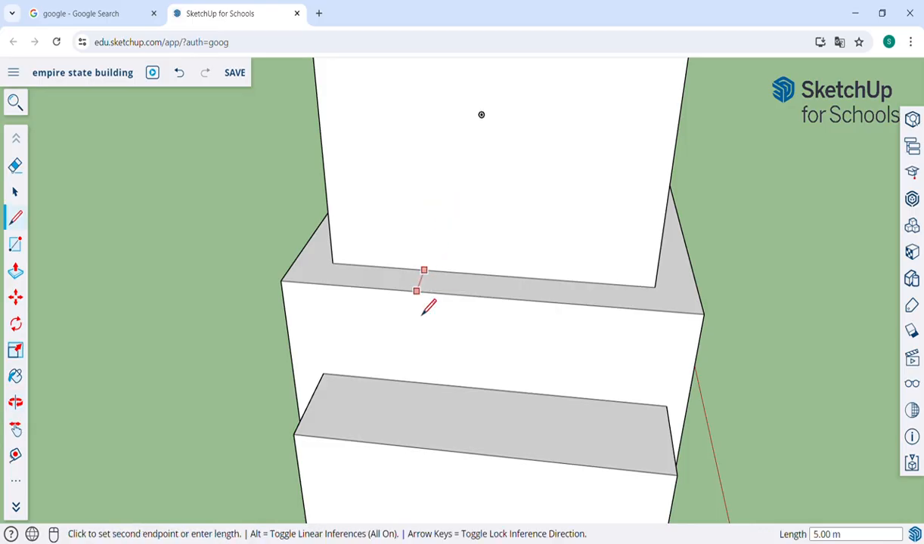
click(416, 291)
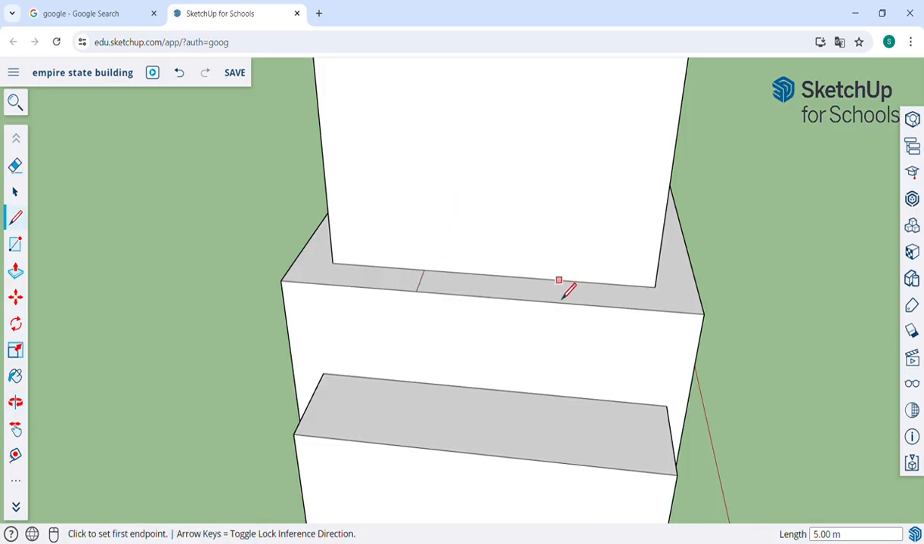
click(554, 279)
click(553, 302)
scroll(651, 329, down, 2)
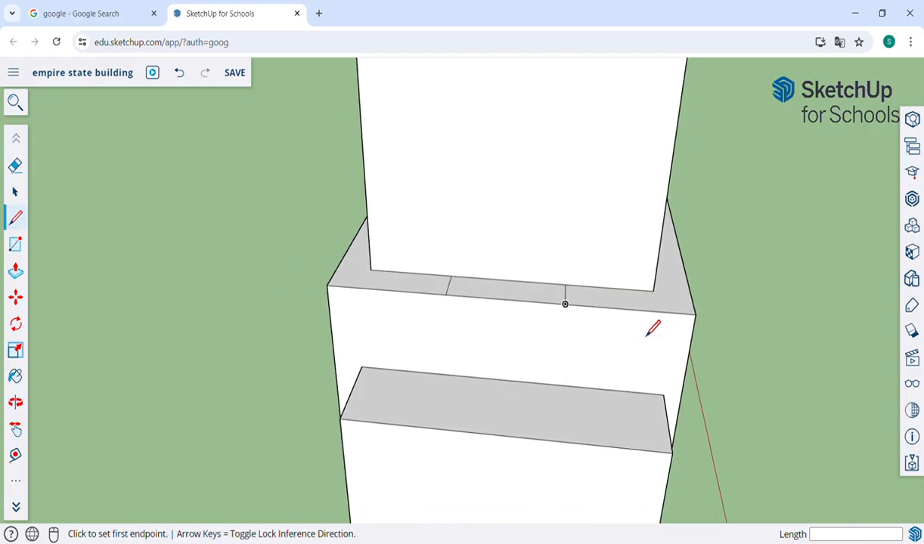
Step: Push the ledge faces on both sides of the central strips down about 8.25 m to the same level
key(p)
click(645, 312)
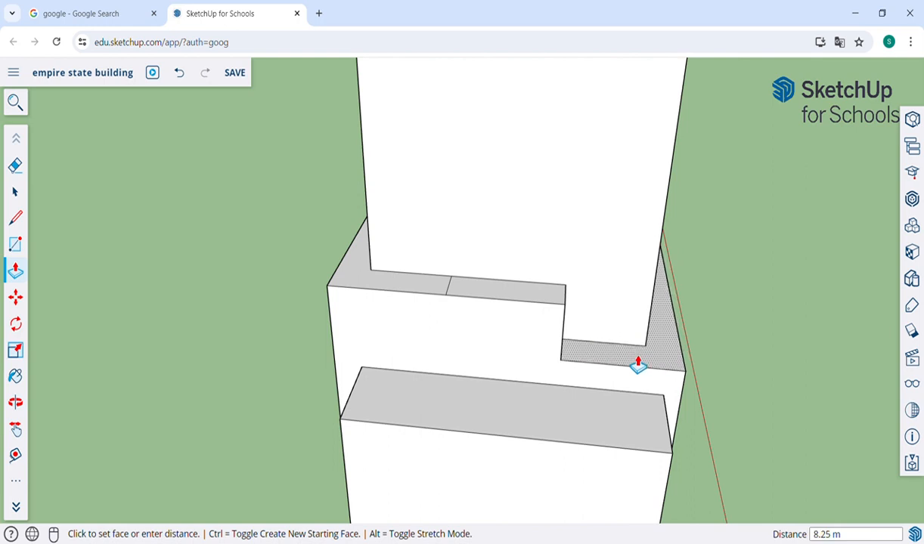
click(637, 361)
click(406, 294)
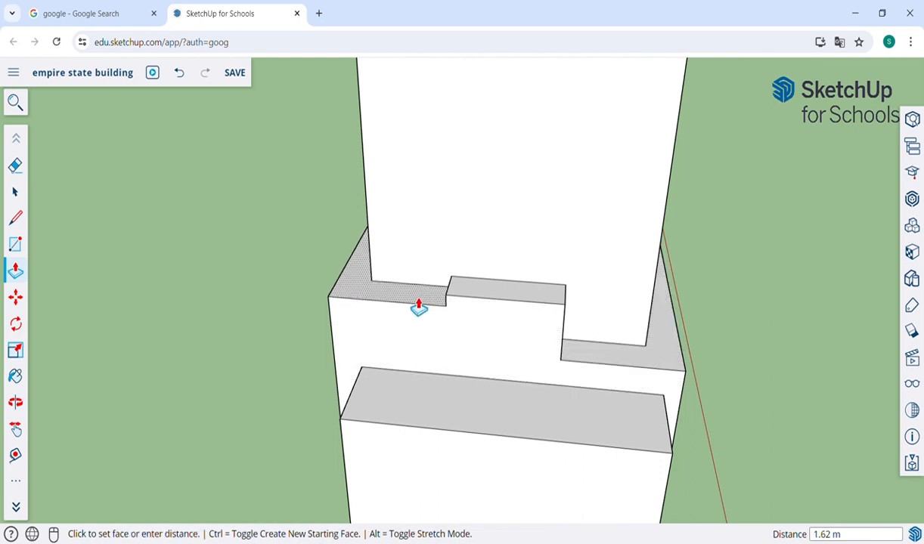
click(593, 366)
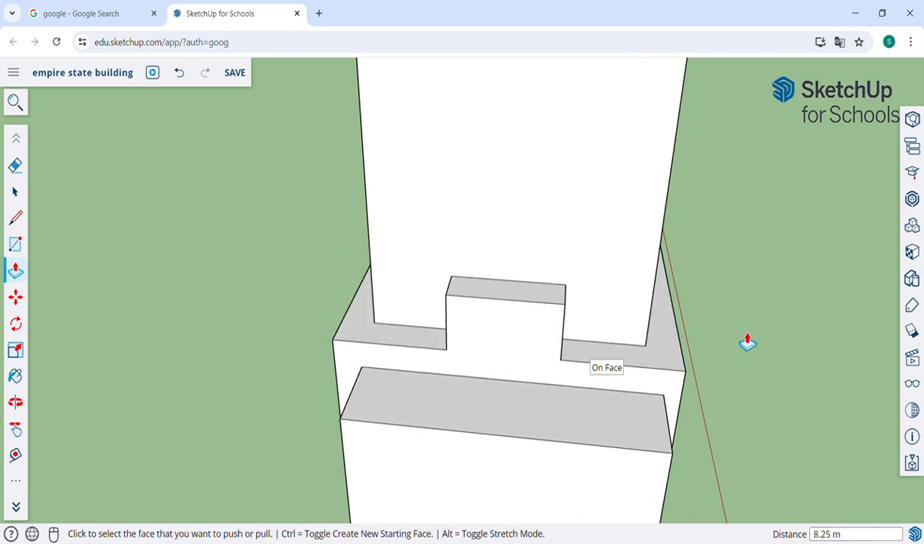
Step: Widen the raised central block on one narrow side by pulling its side face out about 2.16 m
key(o)
drag(747, 343, 476, 317)
drag(565, 272, 383, 315)
key(p)
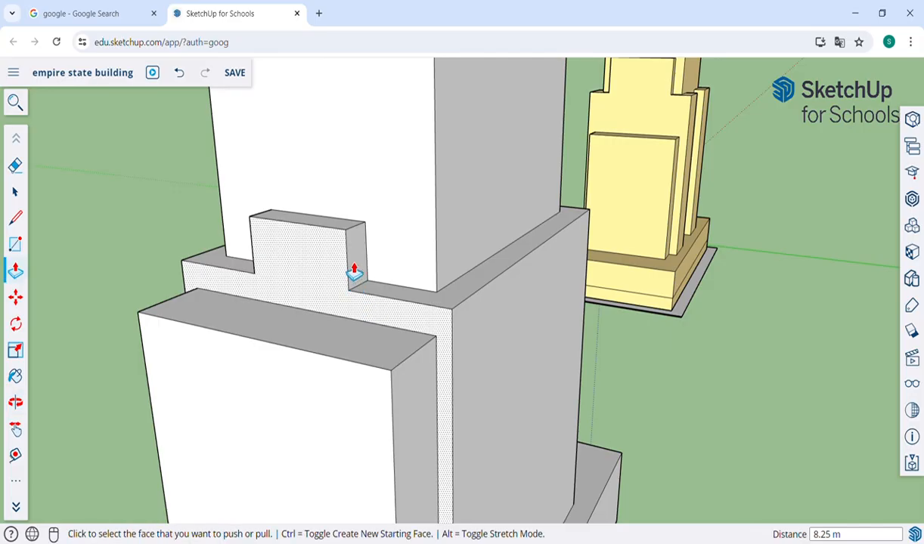
click(354, 267)
click(369, 275)
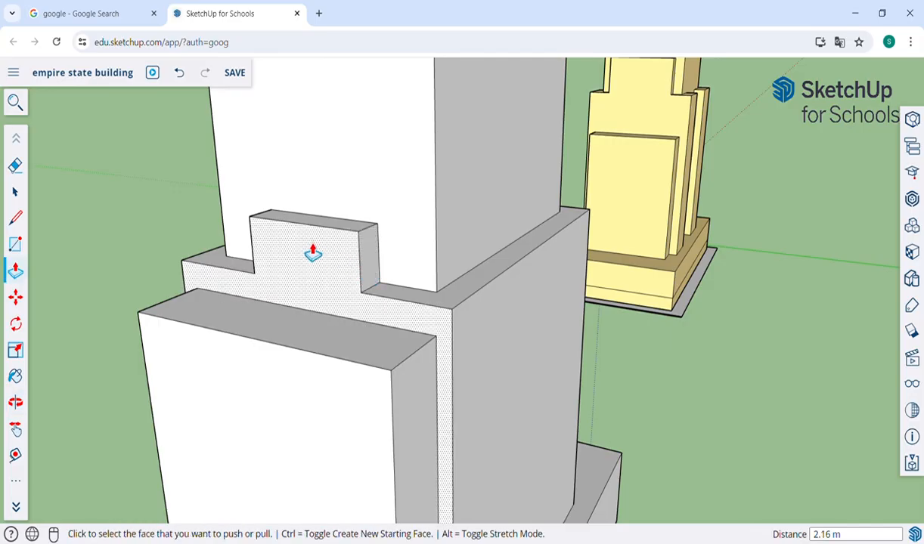
Step: Widen the other narrow side's raised central block by pulling its side faces out about 5.39 m and about 2 m
key(o)
drag(300, 247, 330, 322)
key(p)
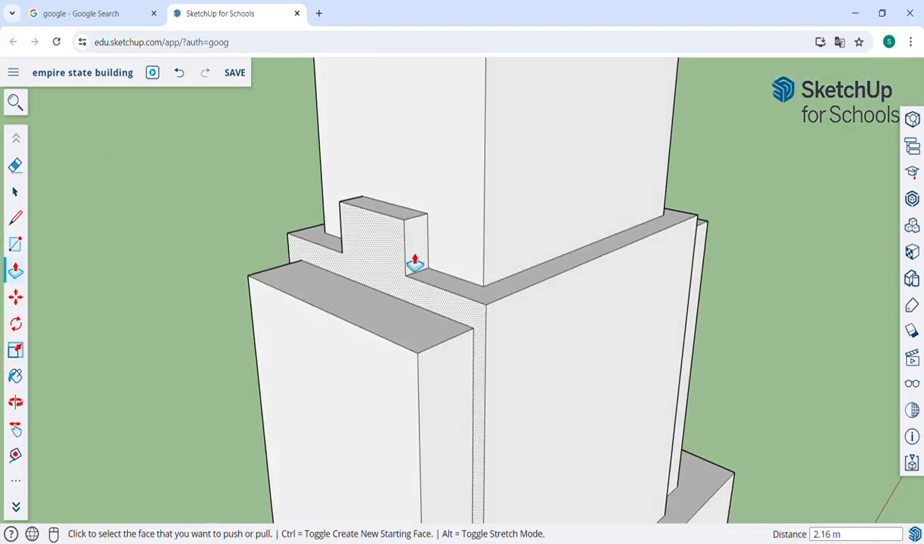
click(428, 251)
click(447, 270)
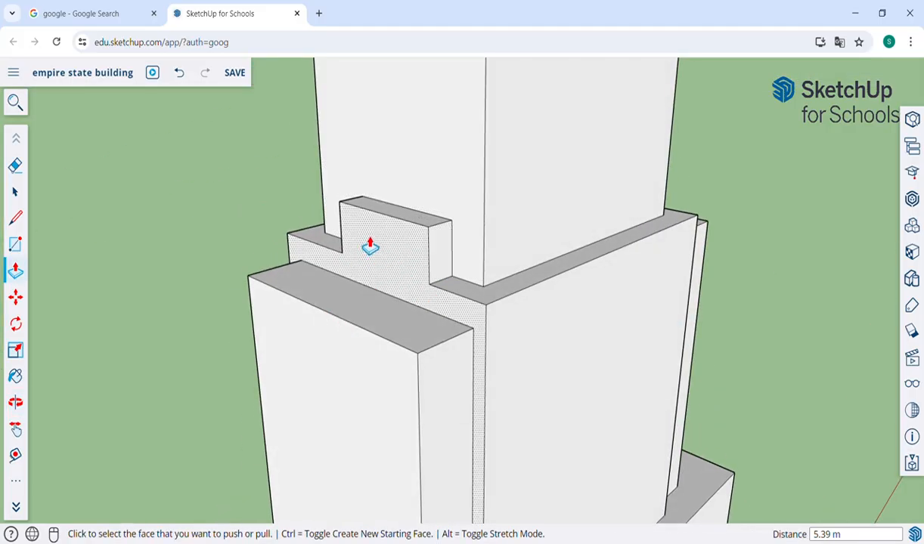
key(o)
drag(374, 245, 662, 249)
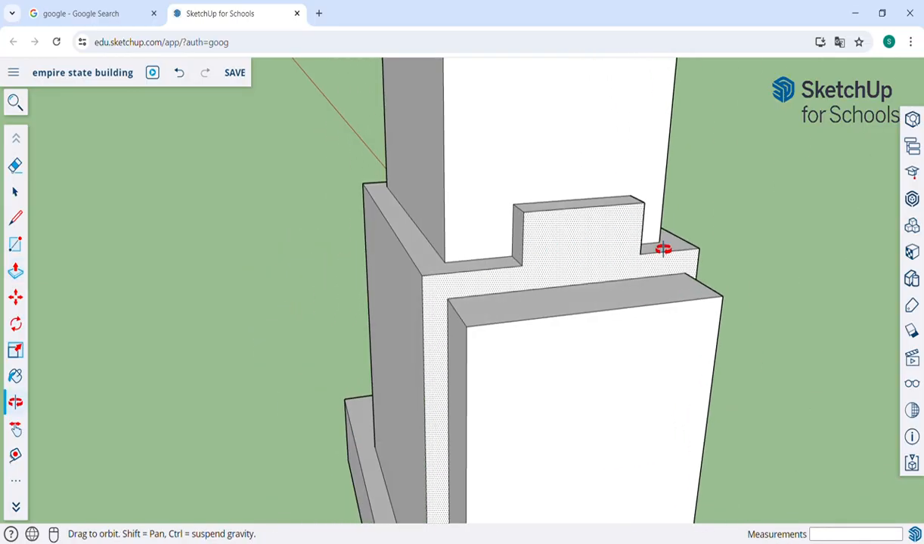
key(p)
click(524, 252)
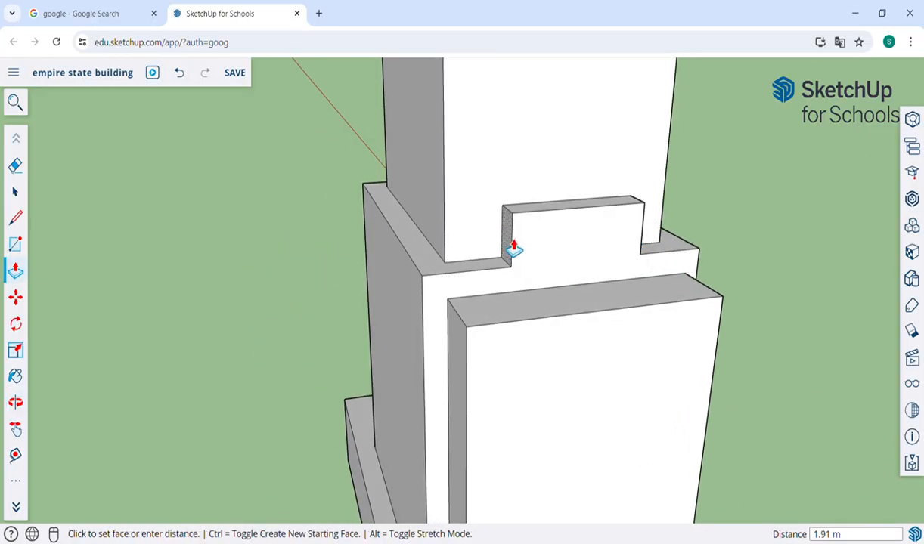
click(512, 252)
Step: Compare the raised blocks with the reference tower and examine the pillars on its wide front side
key(o)
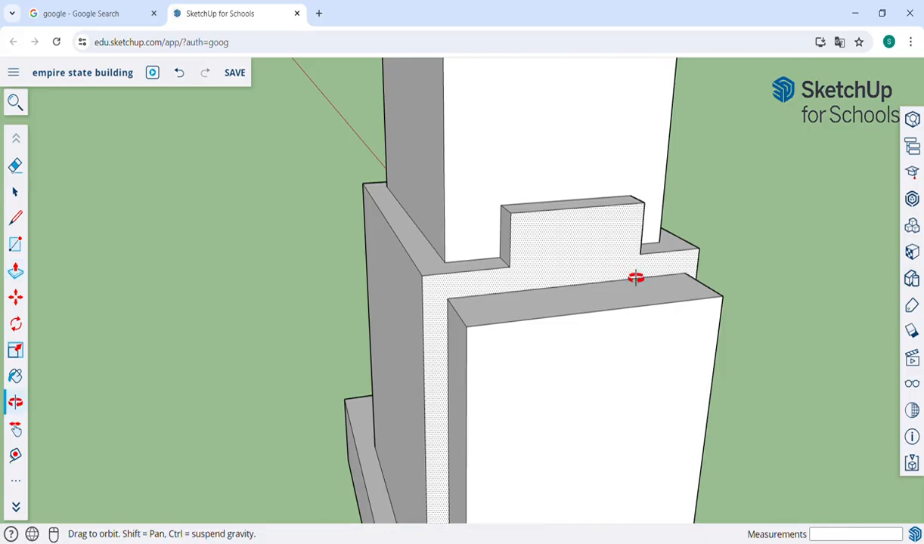
drag(746, 350, 216, 351)
scroll(454, 334, down, 3)
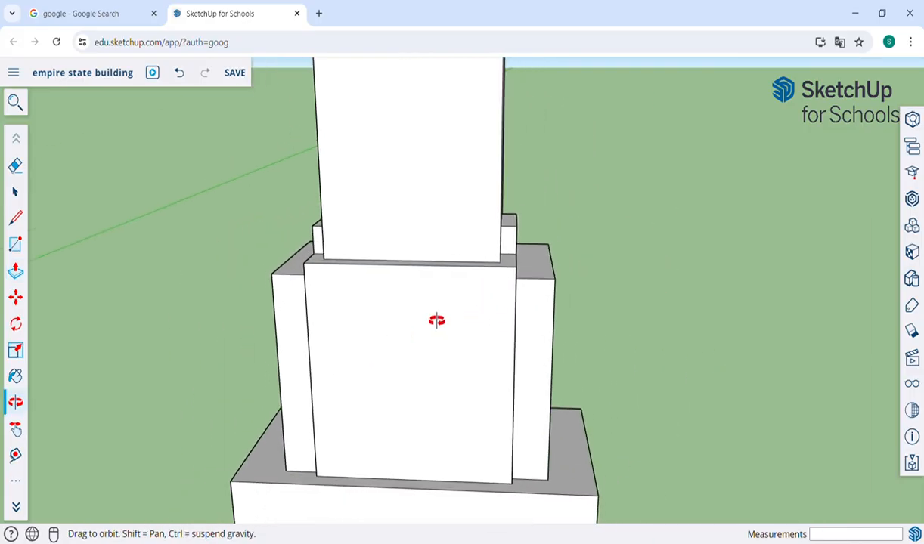
key(h)
drag(159, 275, 409, 305)
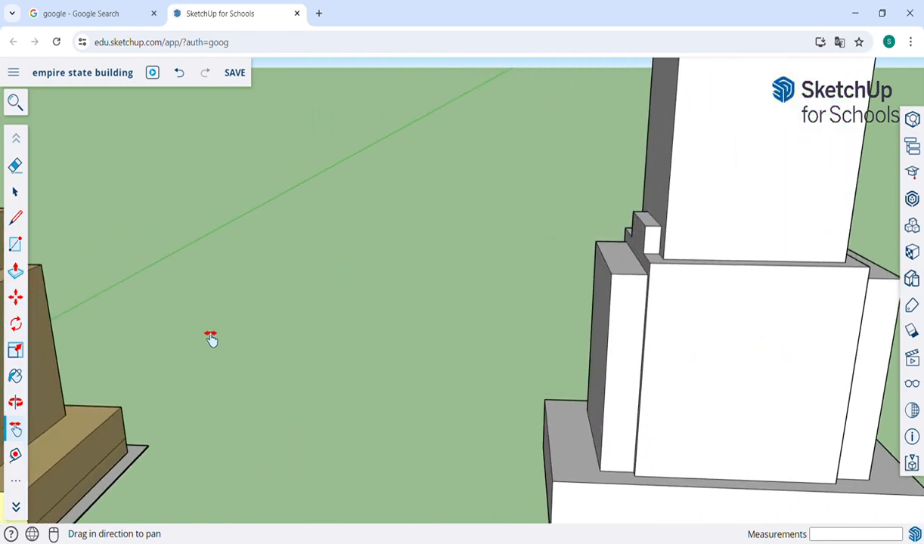
drag(211, 340, 520, 300)
key(o)
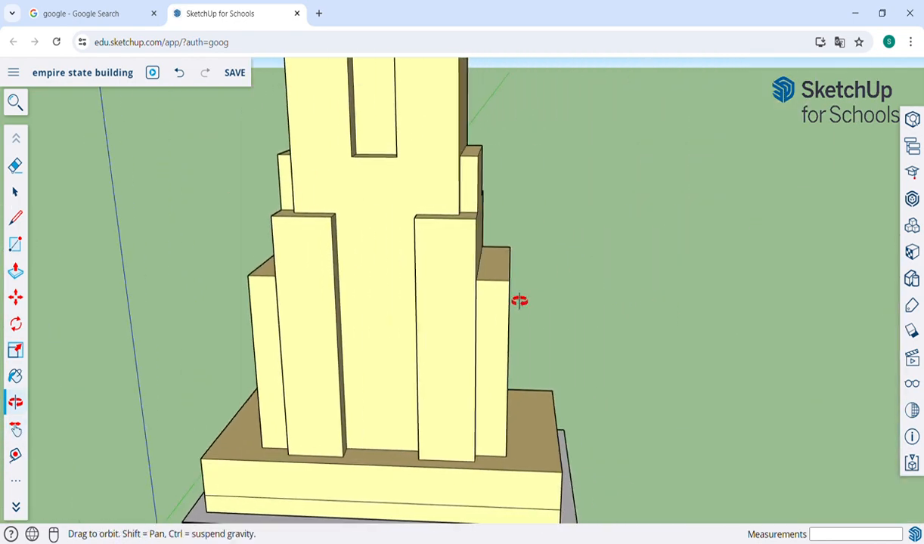
drag(551, 334, 381, 363)
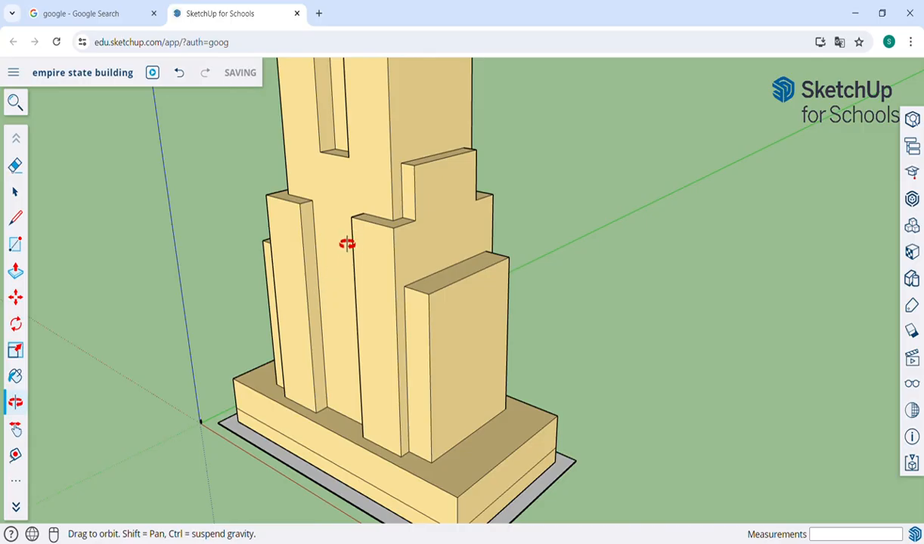
scroll(583, 239, down, 3)
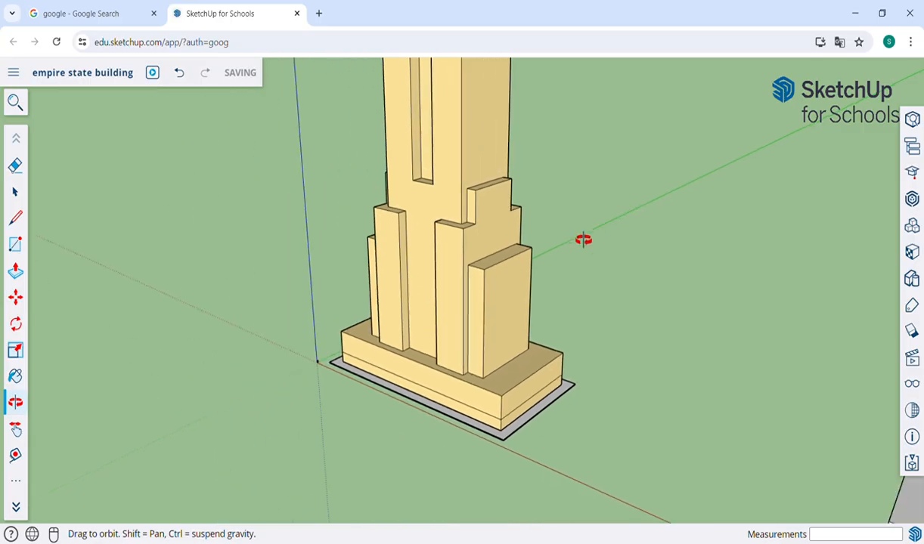
Step: Draw two 5 m lines across the wide front side's ledge at the shaft's foot, marking off its middle section
key(h)
drag(583, 240, 642, 352)
key(o)
key(l)
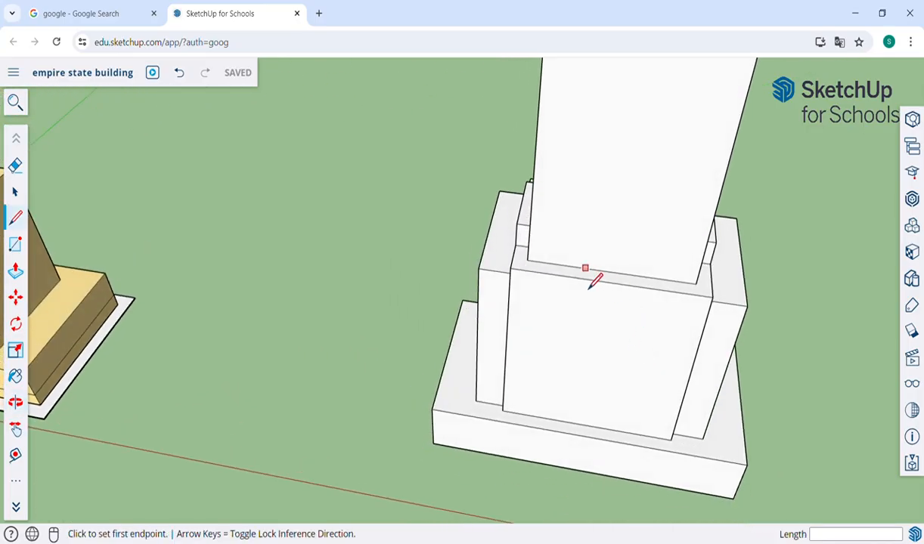
click(590, 285)
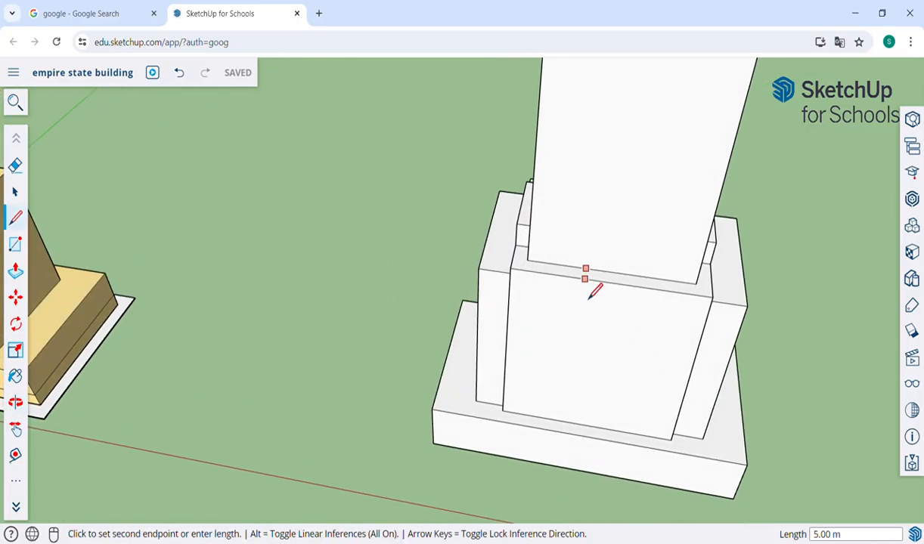
click(589, 298)
click(644, 294)
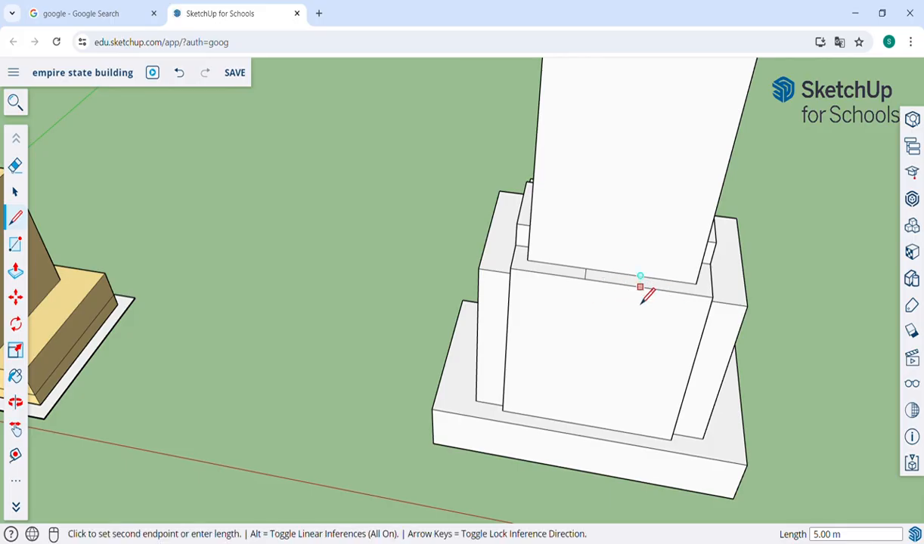
click(642, 299)
Step: Push the ledge's middle section down to the top of the base and erase the leftover edge at the recess's foot
key(p)
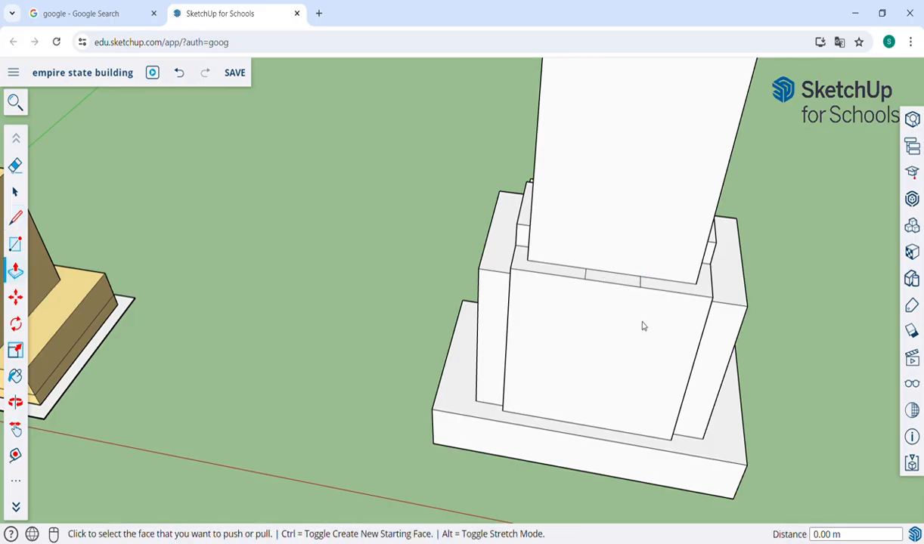
click(622, 283)
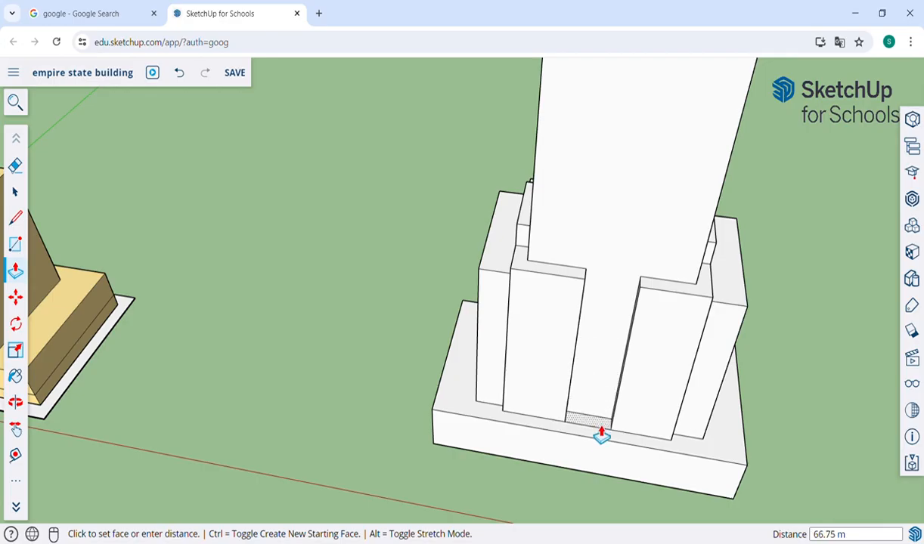
click(601, 441)
key(e)
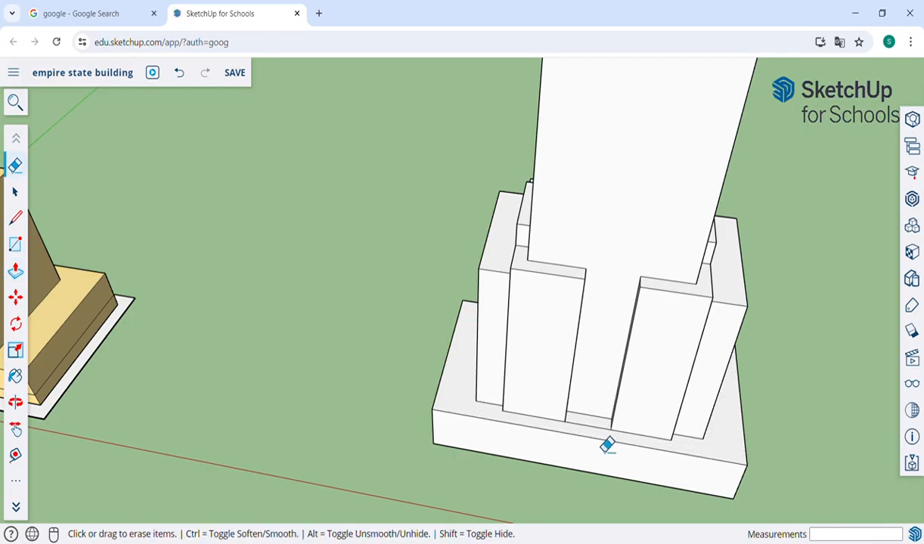
click(576, 424)
Step: Widen the front recess by pushing one pillar's inner side face back about 1.74 m
key(o)
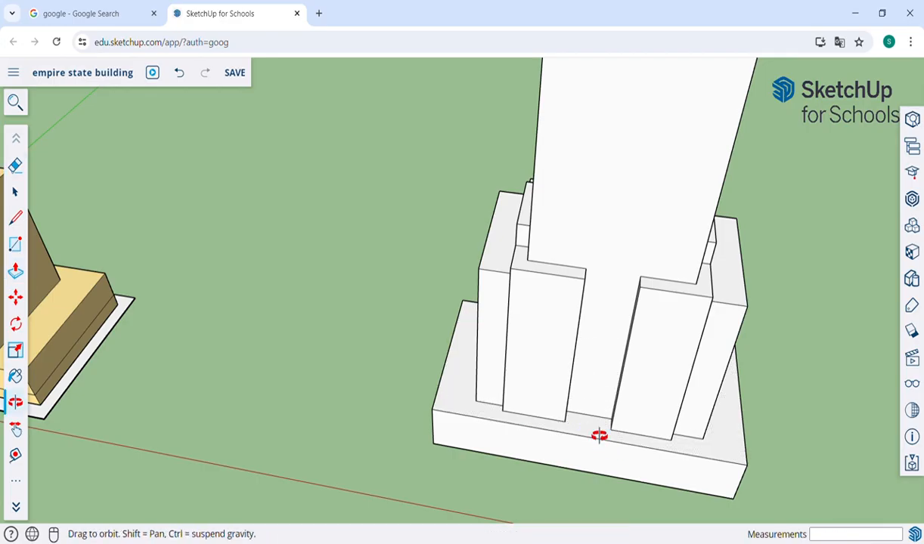
drag(597, 418, 581, 267)
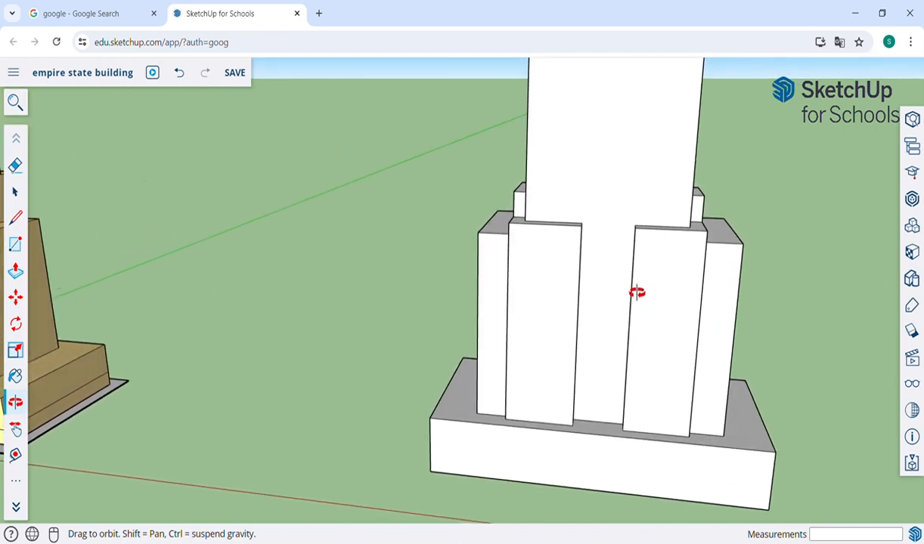
drag(635, 293, 576, 310)
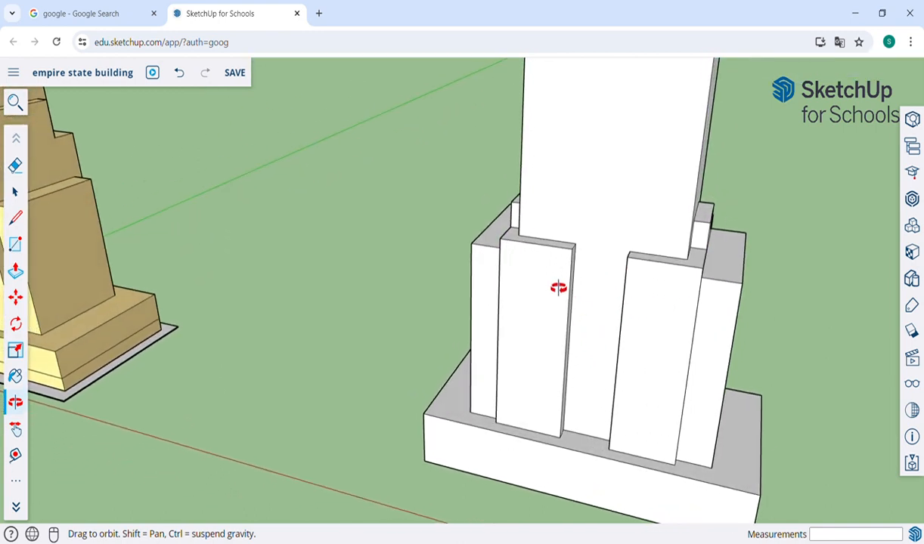
key(p)
click(577, 295)
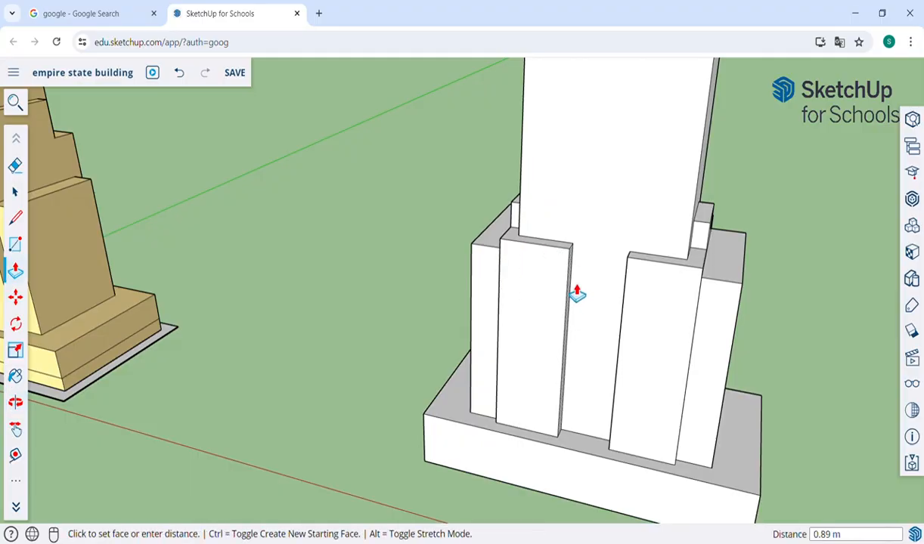
click(571, 303)
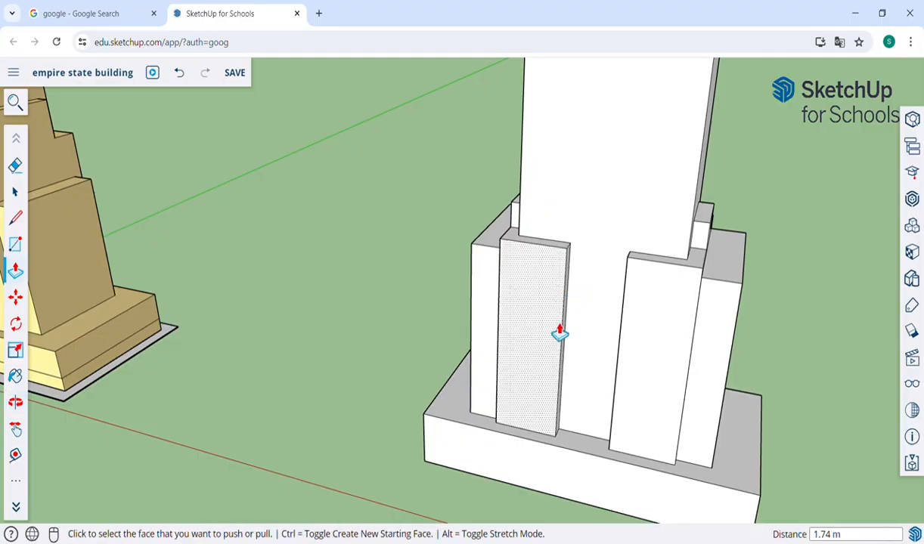
Step: Draw two 5 m lines across the ledge on the opposite wide side, marking off its middle section
key(o)
drag(557, 329, 326, 484)
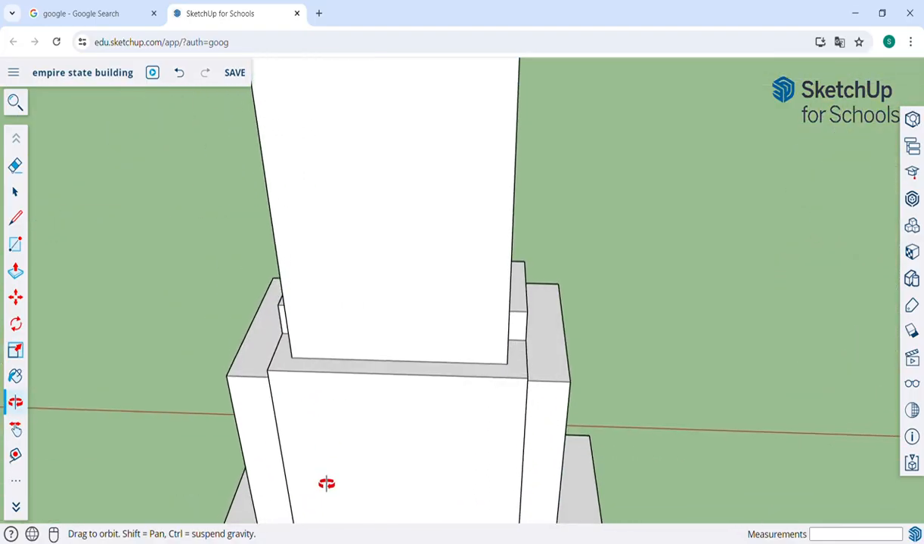
key(l)
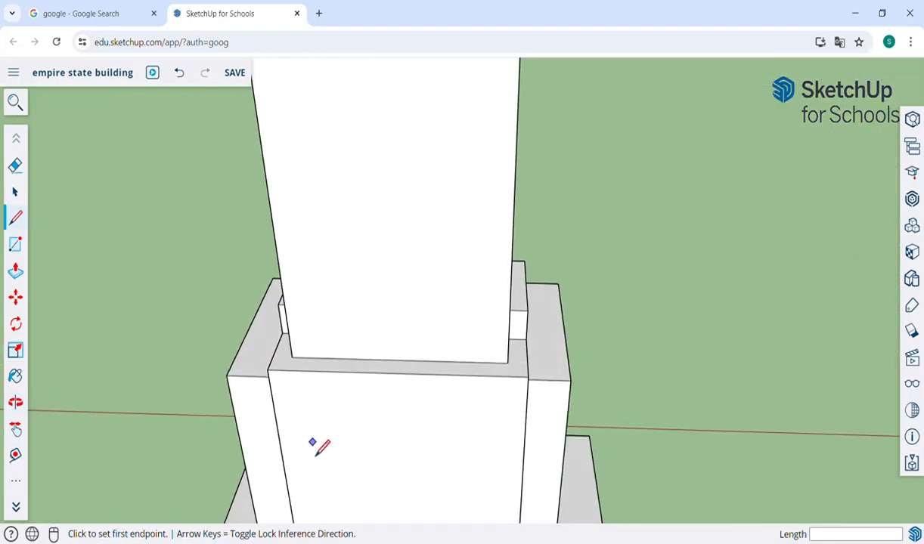
click(363, 360)
click(365, 373)
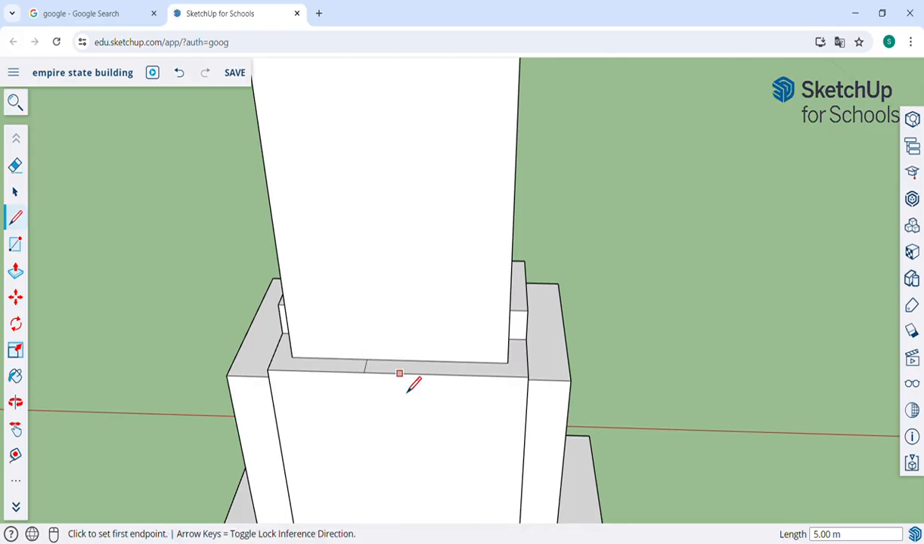
click(446, 362)
click(445, 374)
Step: Push the opposite ledge's middle section down to the top of the base and erase the leftover edge at its foot
key(p)
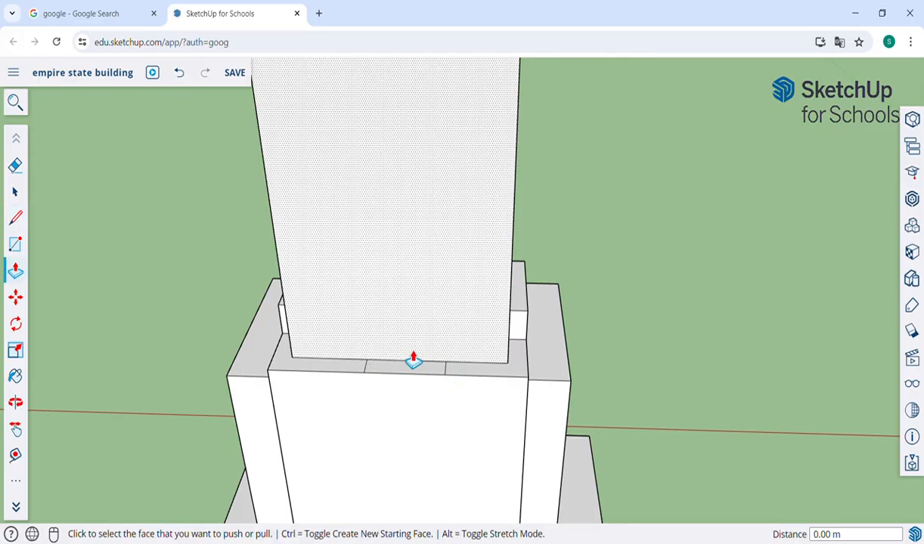
scroll(403, 371, down, 2)
click(403, 373)
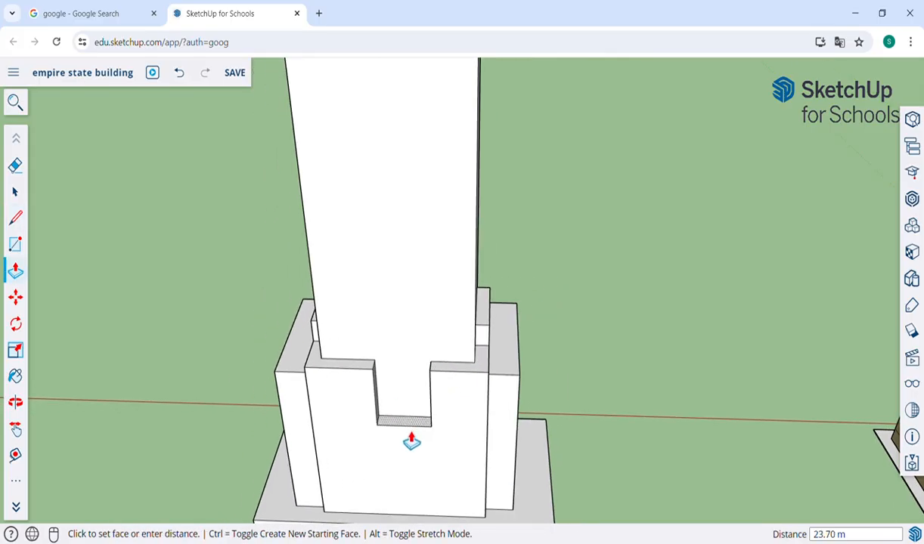
click(414, 523)
key(e)
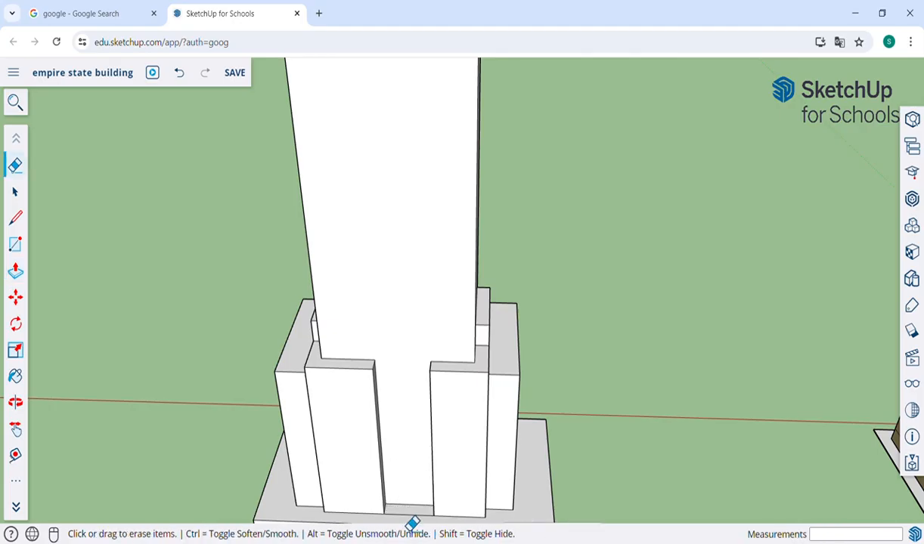
key(o)
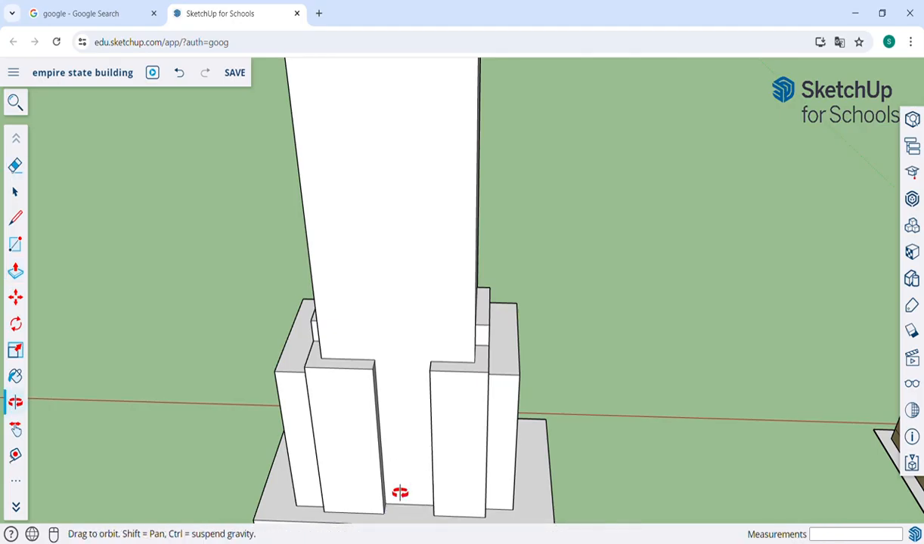
Step: Push the inner side face of one pillar on the opposite wide side slightly back to widen the recess
drag(398, 491, 328, 408)
key(p)
click(368, 387)
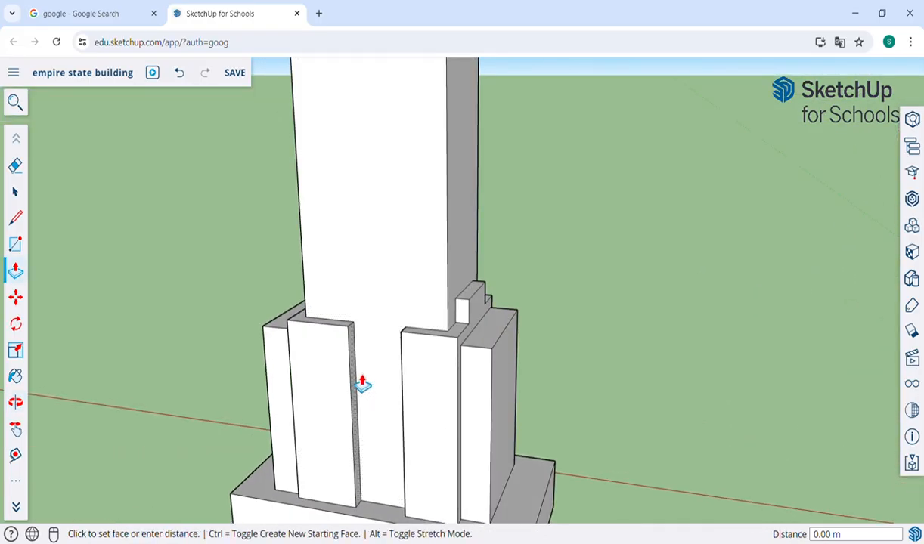
click(356, 382)
Step: Compare the new recesses with the reference tower and examine the vertical groove running up its shaft and upper setbacks
key(o)
drag(356, 381, 382, 421)
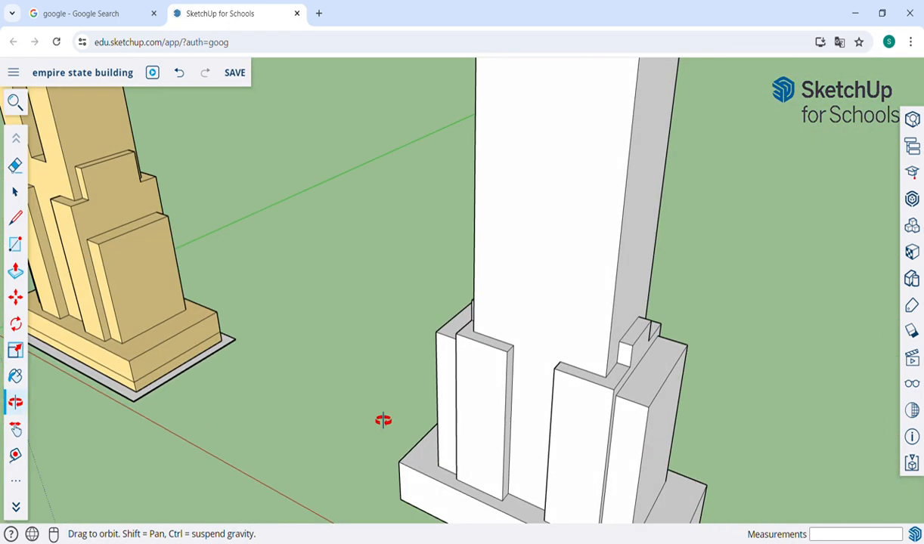
scroll(382, 420, down, 3)
key(h)
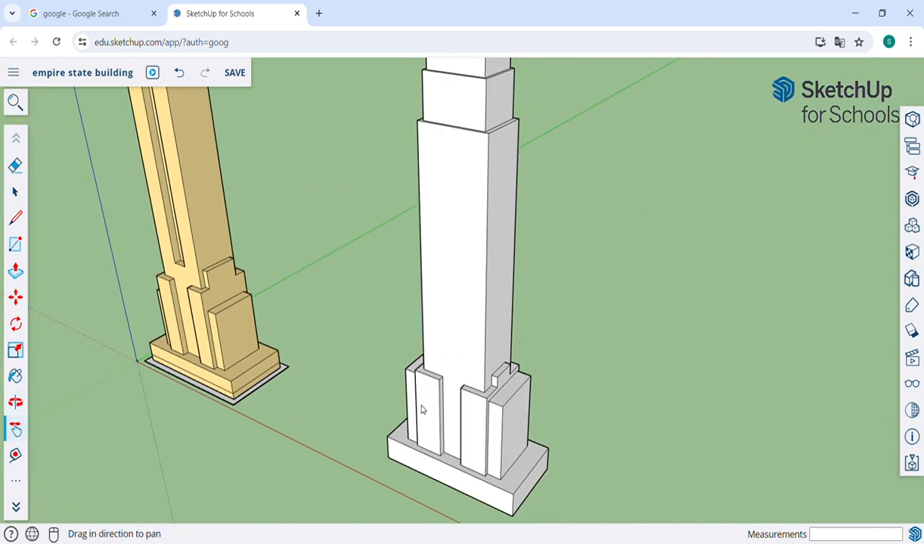
drag(427, 412, 533, 451)
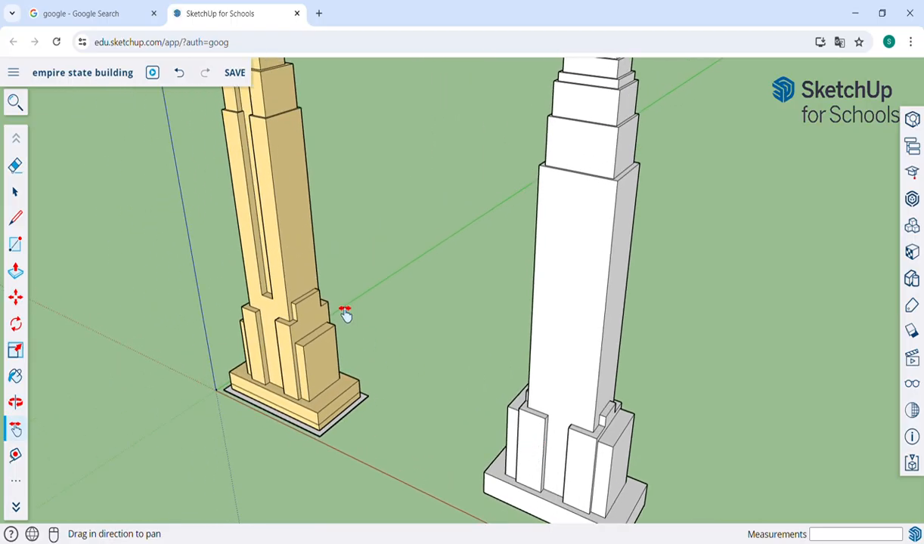
drag(345, 314, 493, 391)
scroll(418, 247, up, 3)
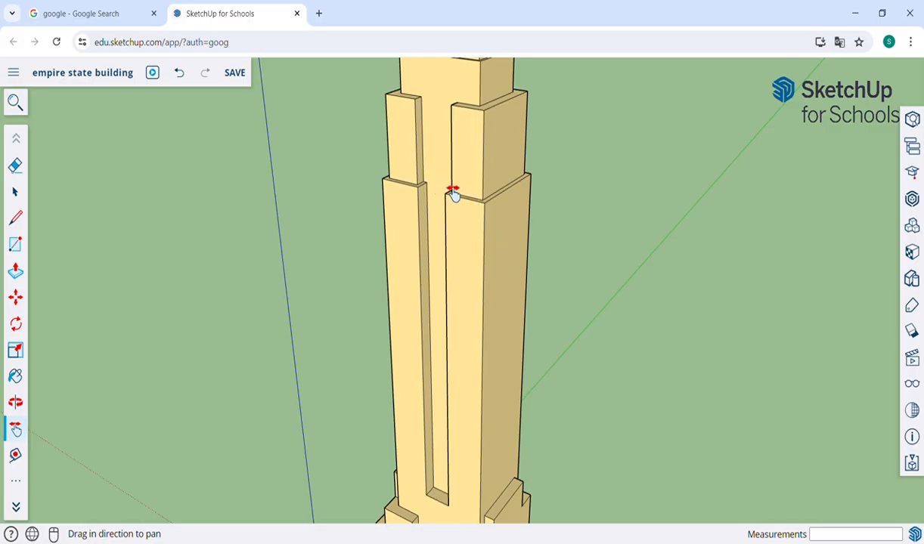
drag(592, 340, 588, 211)
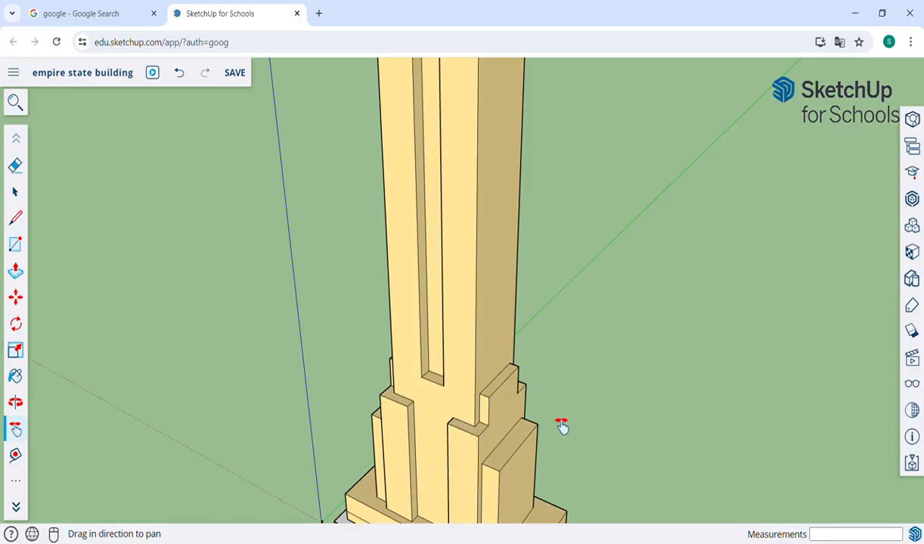
scroll(642, 390, down, 3)
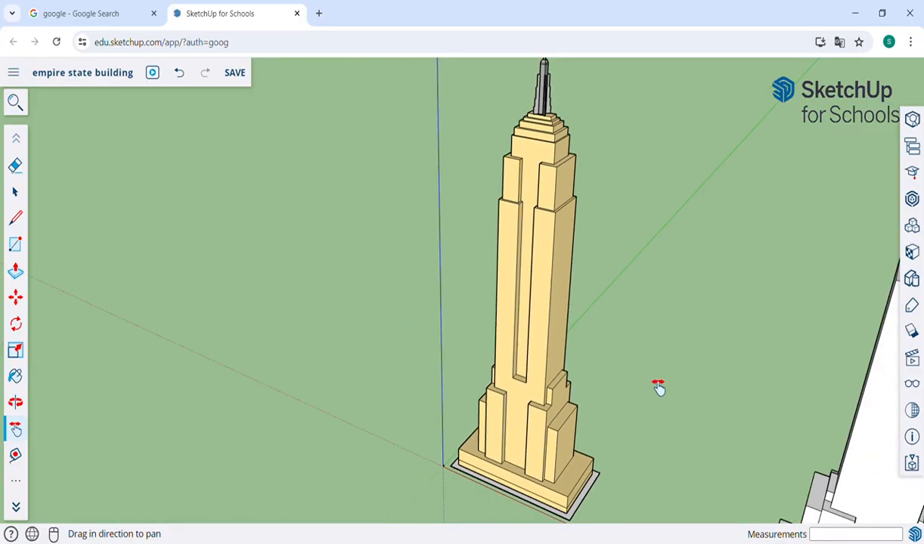
drag(754, 365, 401, 403)
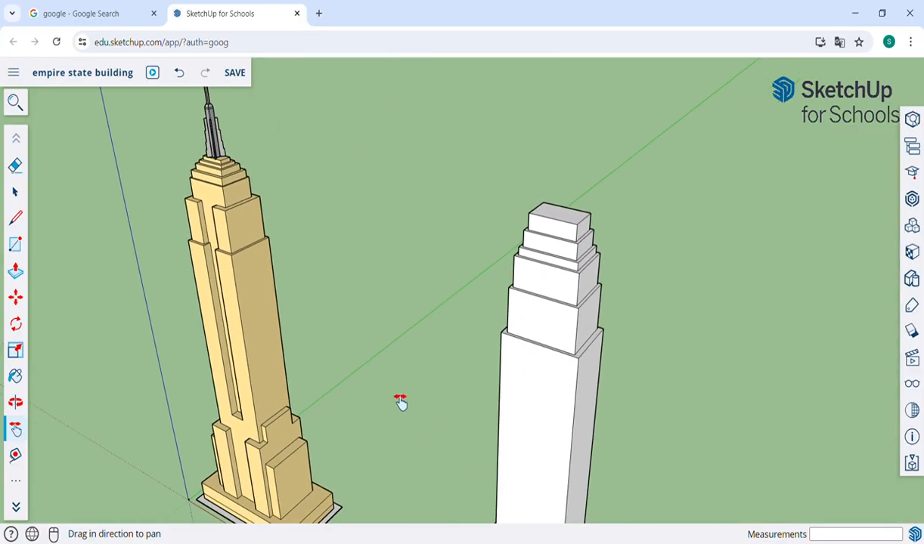
scroll(529, 342, up, 5)
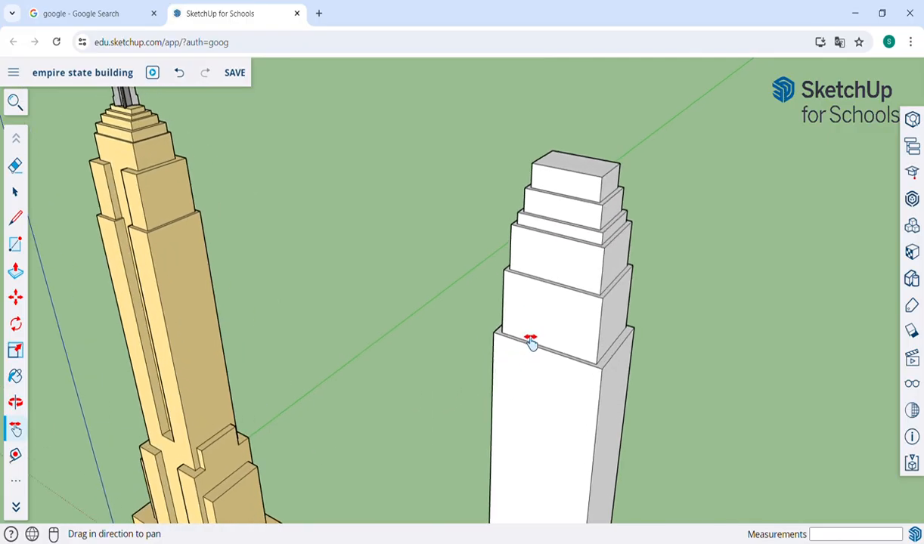
scroll(589, 296, up, 2)
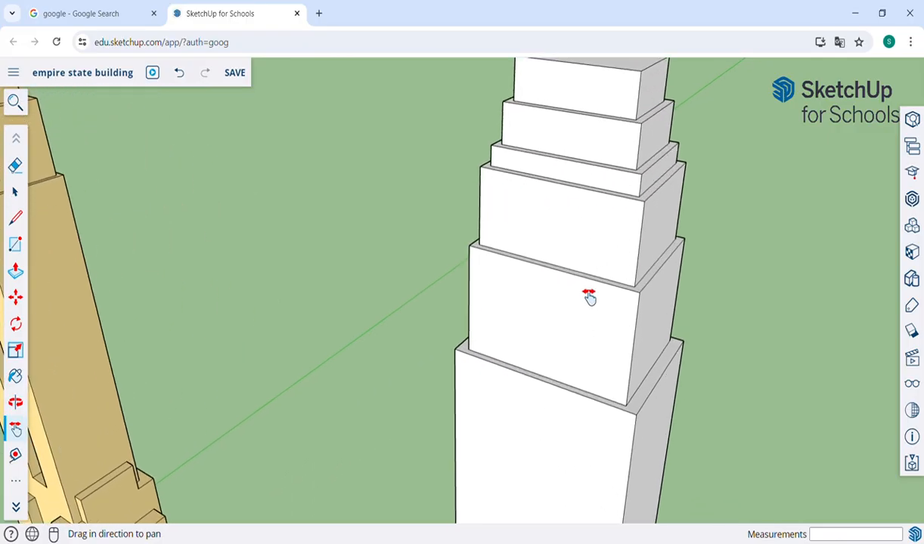
Step: Draw two 2 m lines across the front ledge on top of the first setback block above the main shaft
key(o)
drag(543, 267, 631, 344)
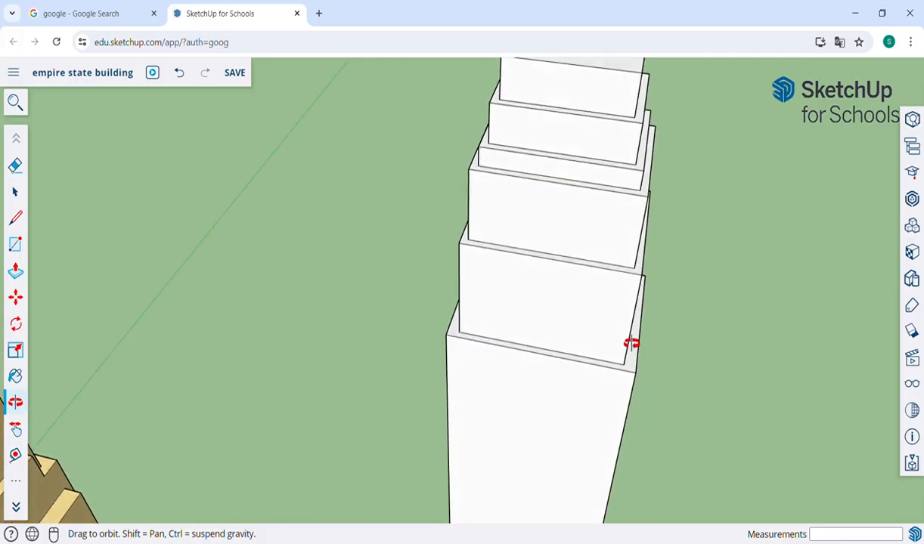
key(l)
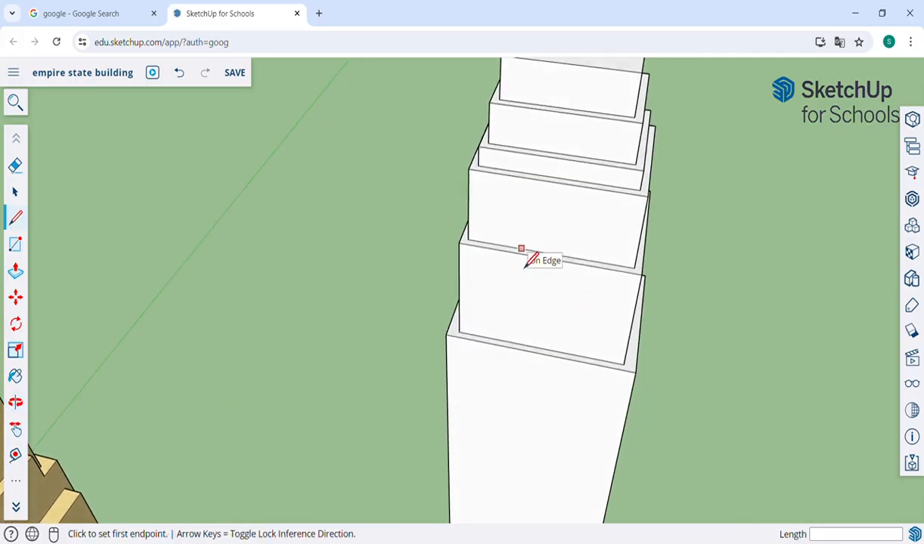
scroll(527, 265, down, 5)
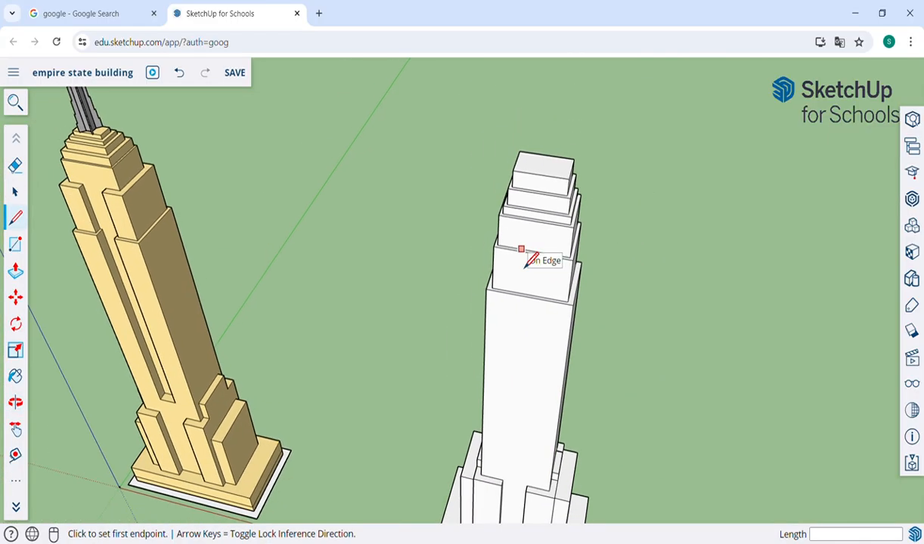
scroll(527, 262, up, 6)
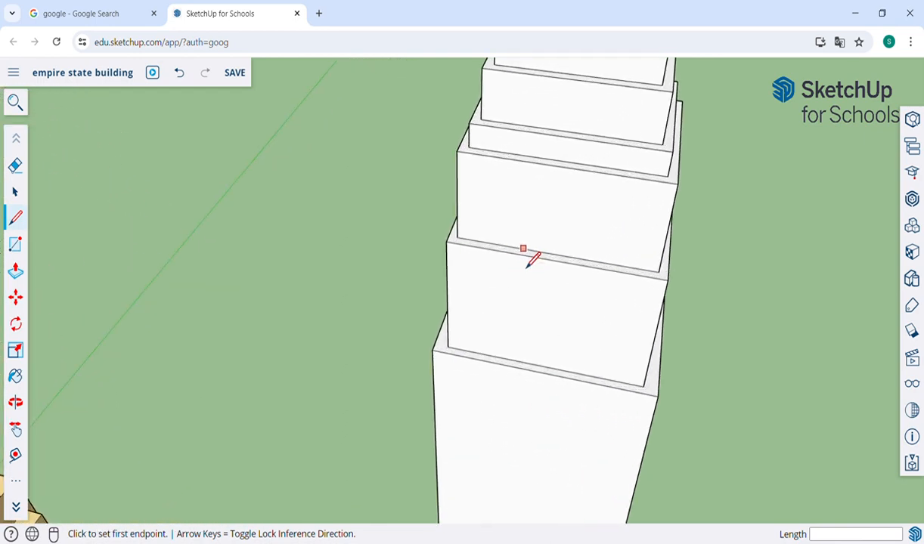
click(514, 247)
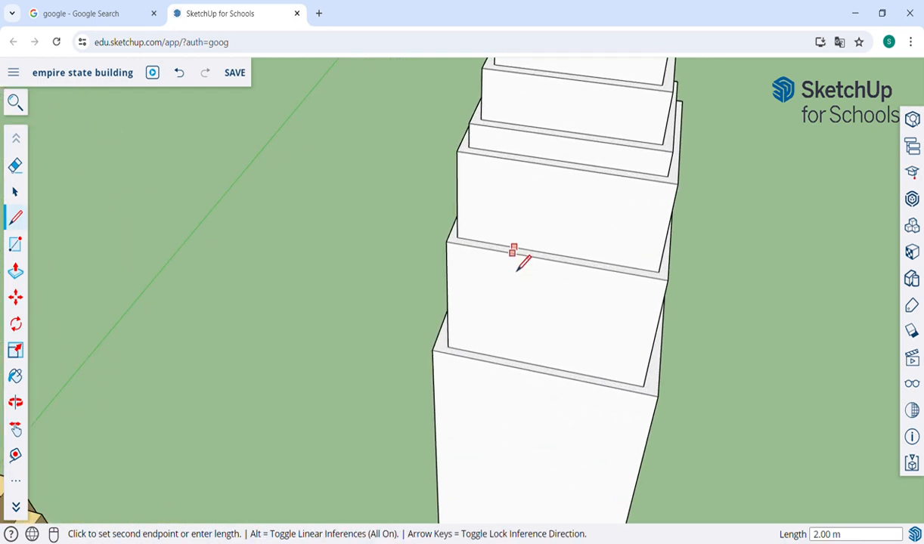
click(520, 251)
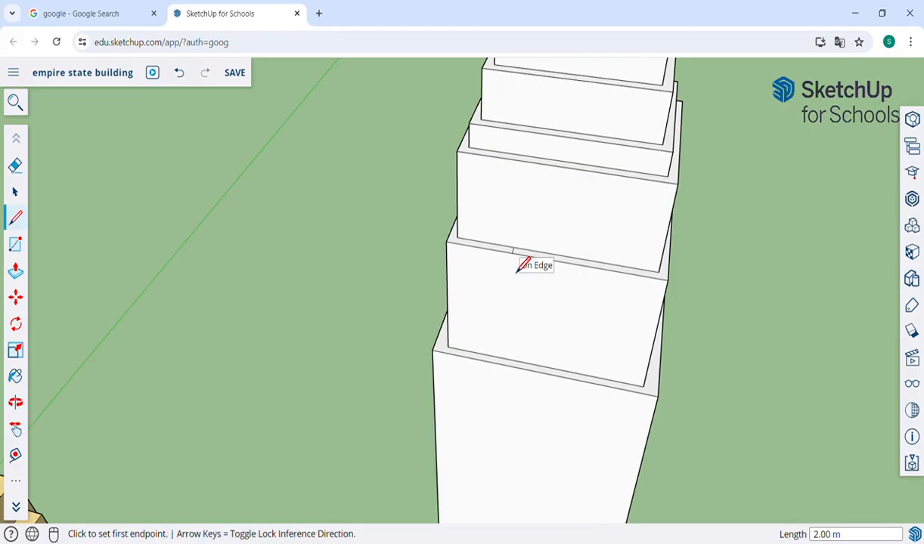
click(607, 278)
click(606, 284)
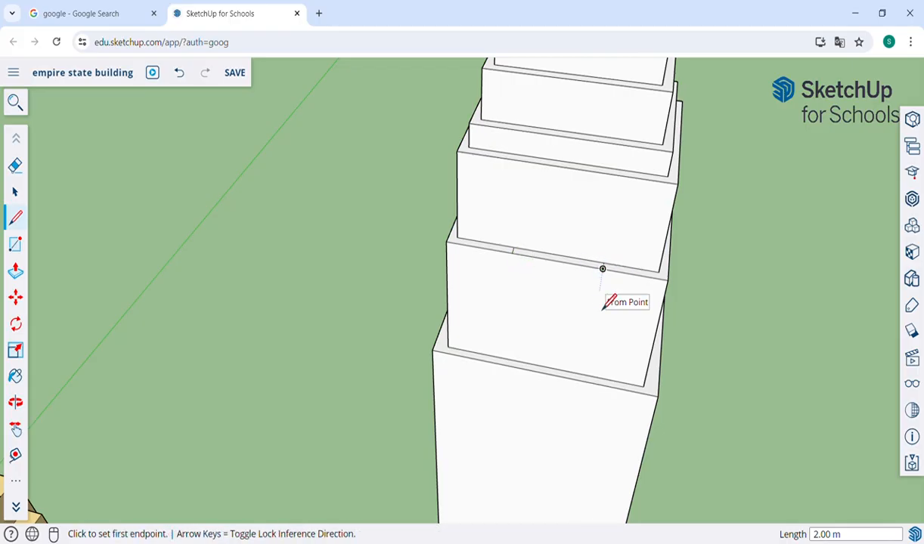
Step: Push the ledge section between the two lines down 30 m to the top of the main shaft and erase the leftover edge
key(p)
click(569, 265)
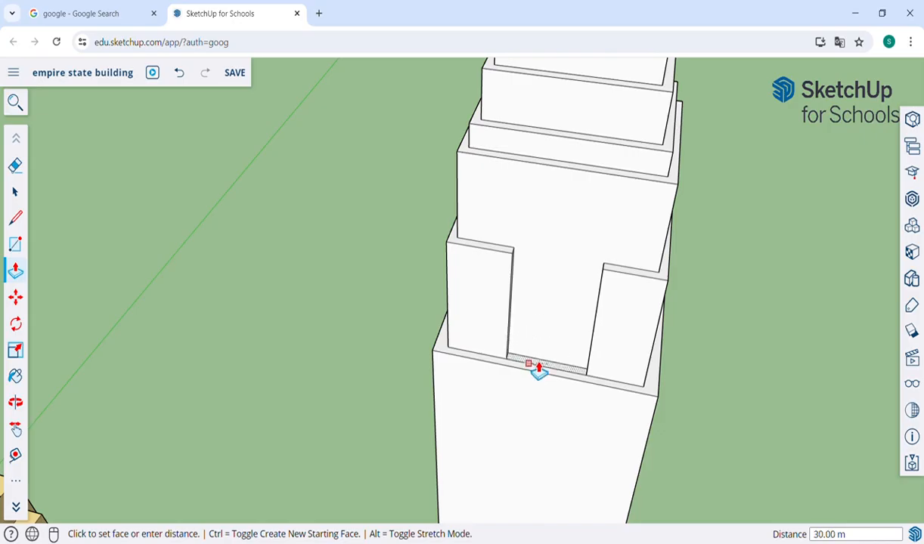
click(539, 375)
key(e)
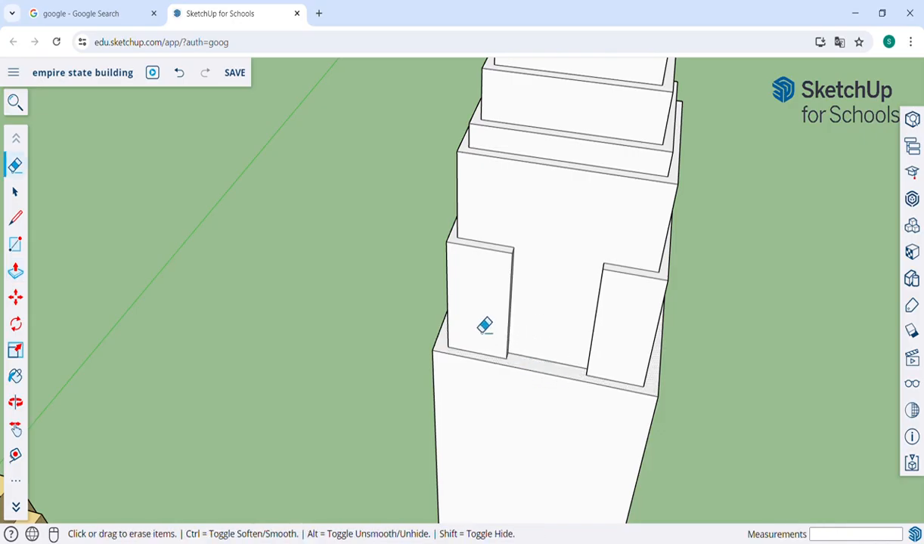
Step: Draw two 2 m lines across the matching ledge on the opposite wide side, on top of the first setback block above the shaft
key(o)
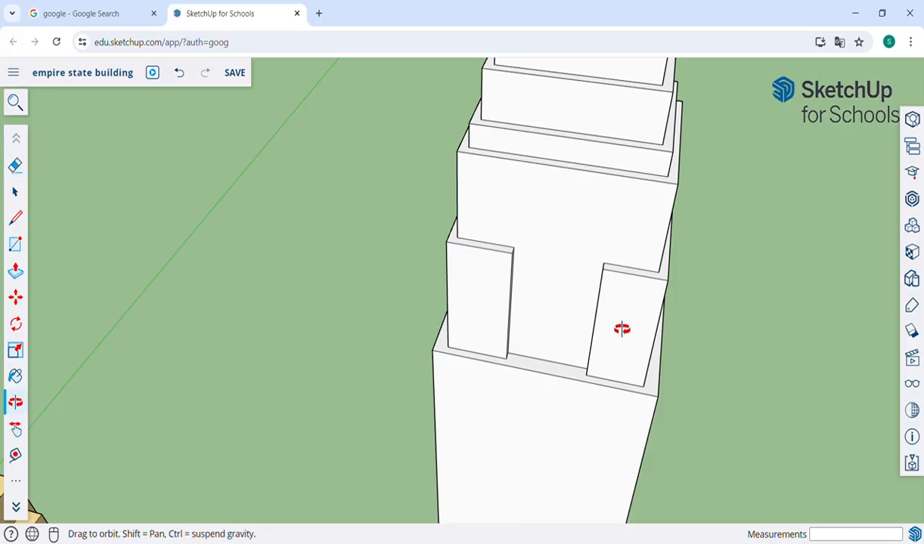
drag(682, 343, 173, 345)
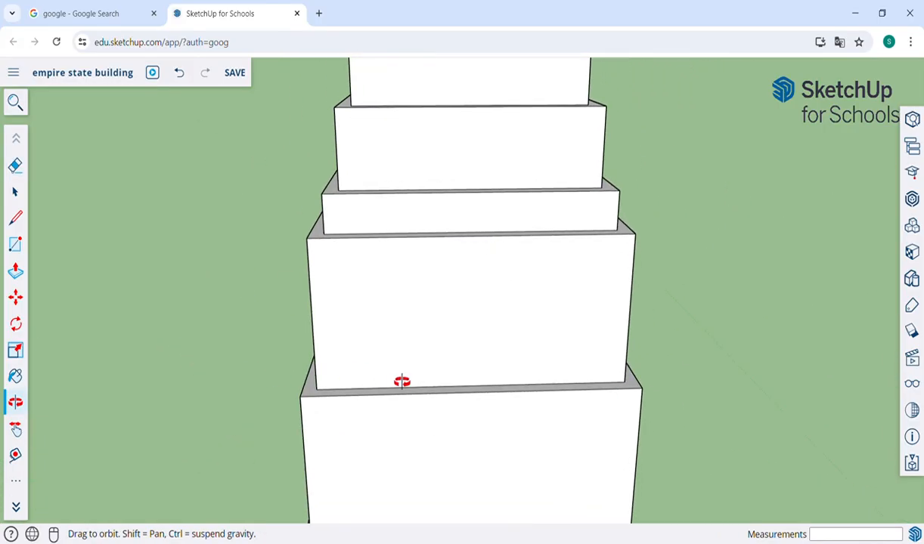
drag(393, 374, 338, 326)
scroll(338, 327, down, 4)
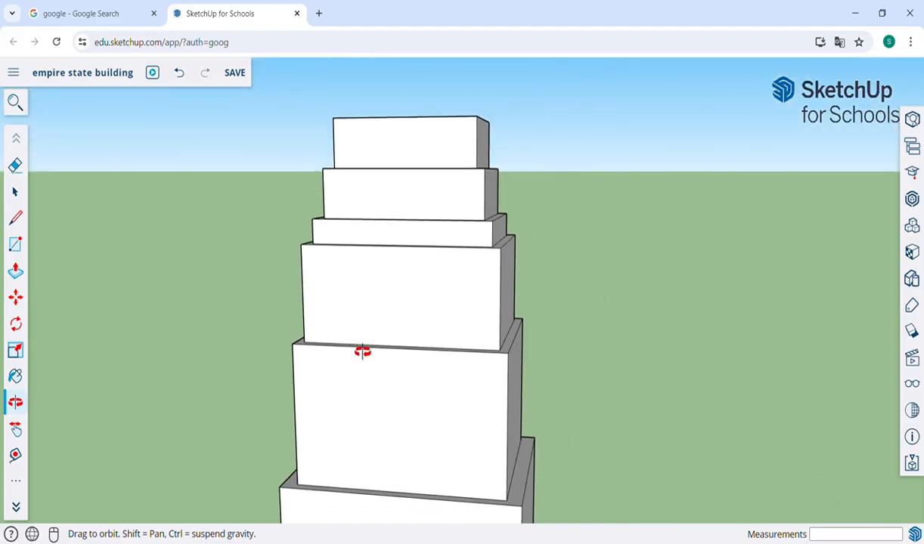
key(h)
drag(415, 342, 381, 365)
key(o)
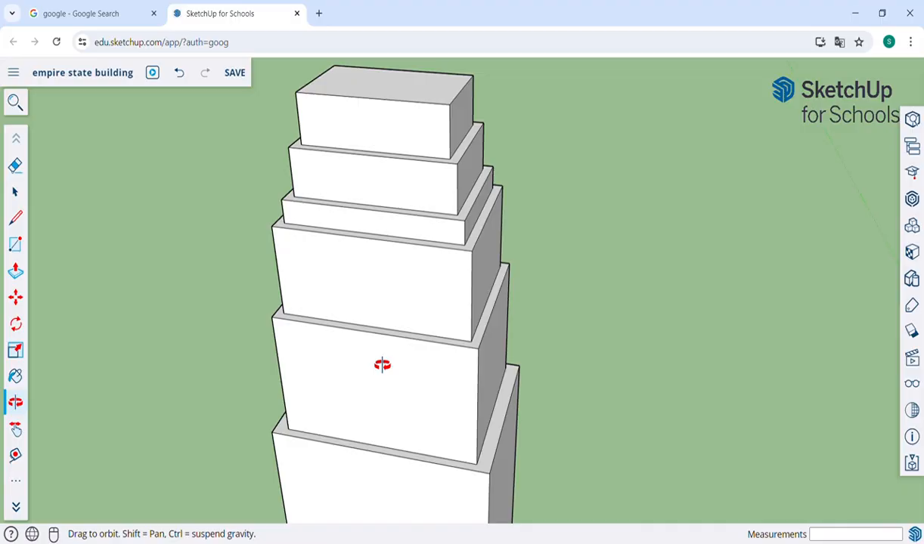
key(l)
click(334, 320)
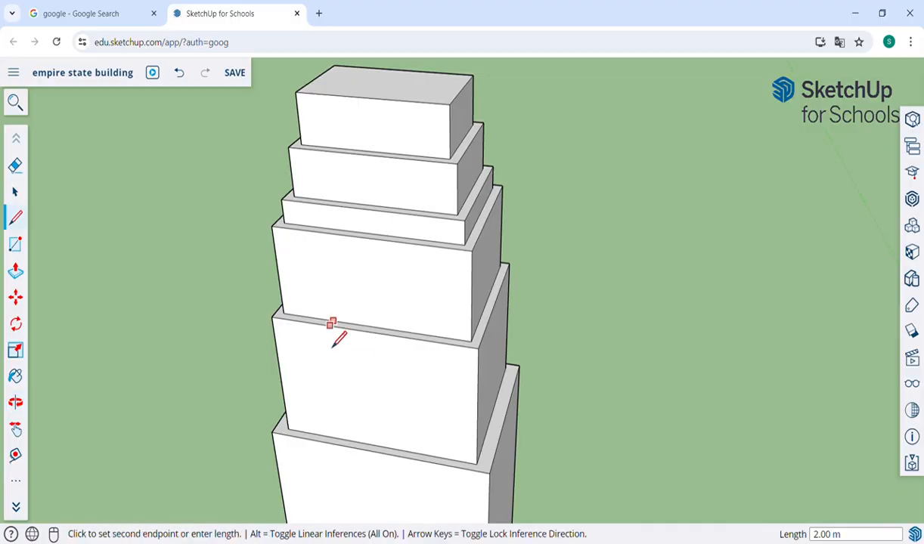
click(330, 325)
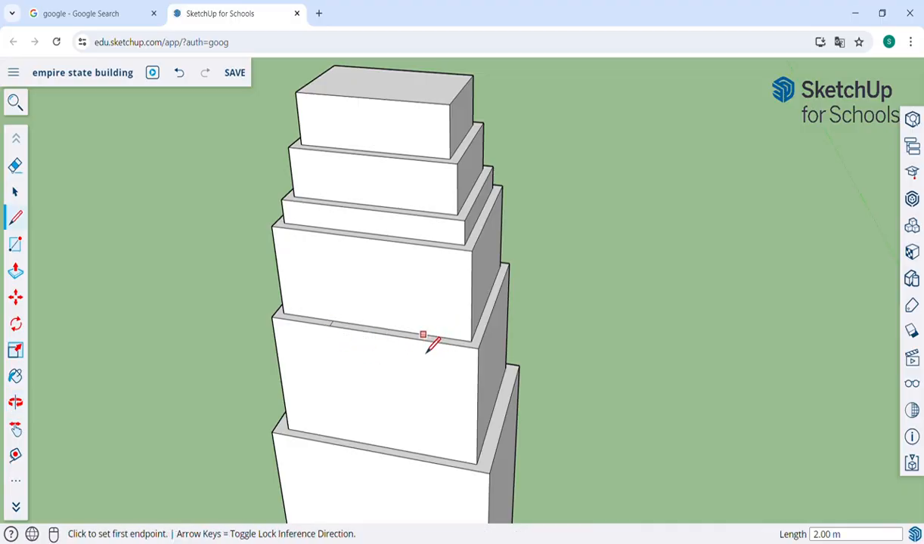
click(423, 334)
click(422, 342)
Step: Push the opposite side's middle ledge section down 30 m to the top of the shaft and erase the leftover edge at its foot
key(p)
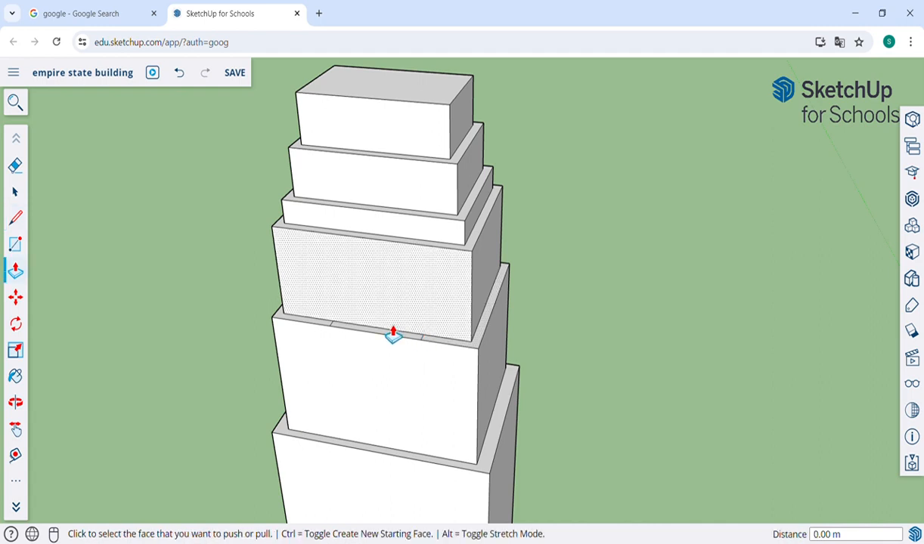
click(392, 339)
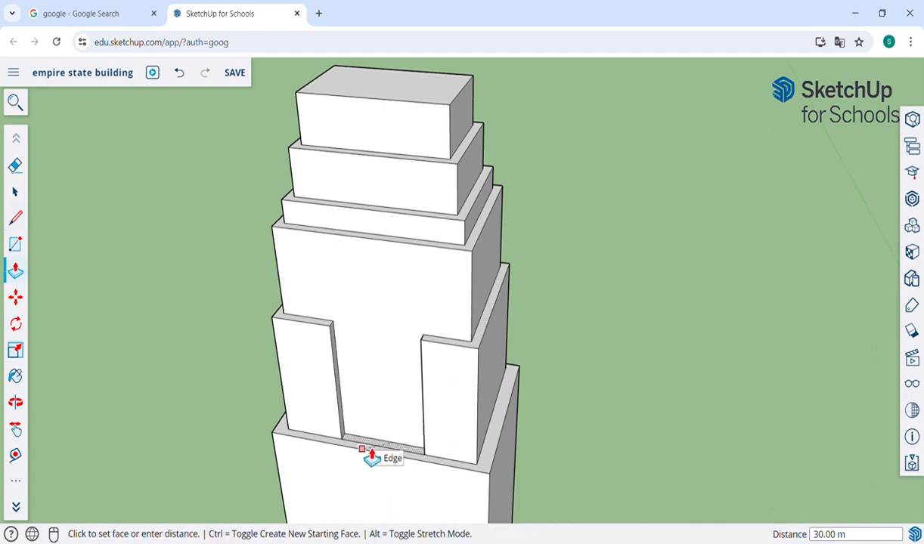
click(371, 455)
key(e)
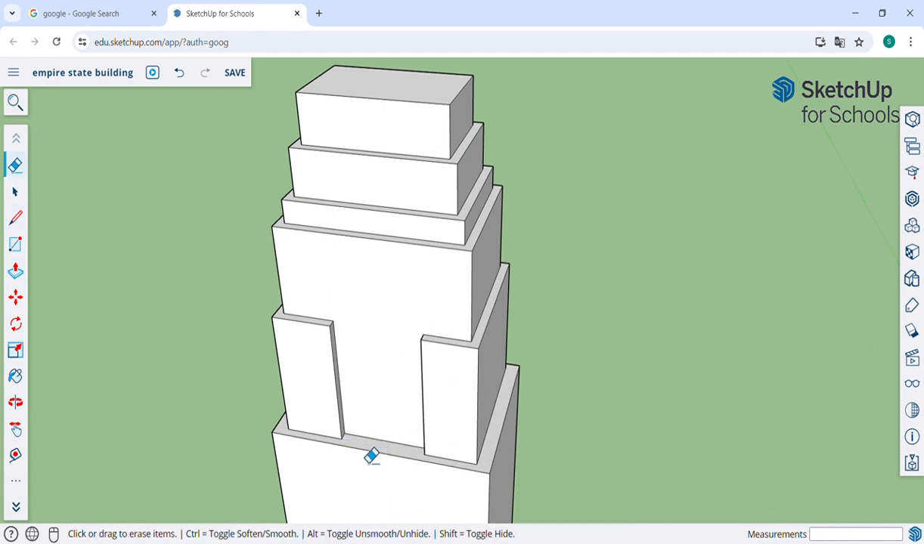
Step: Draw two 4 m lines across the ledge on top of the main shaft, slightly inside the two pillars of the setback recess
key(o)
drag(356, 437, 457, 379)
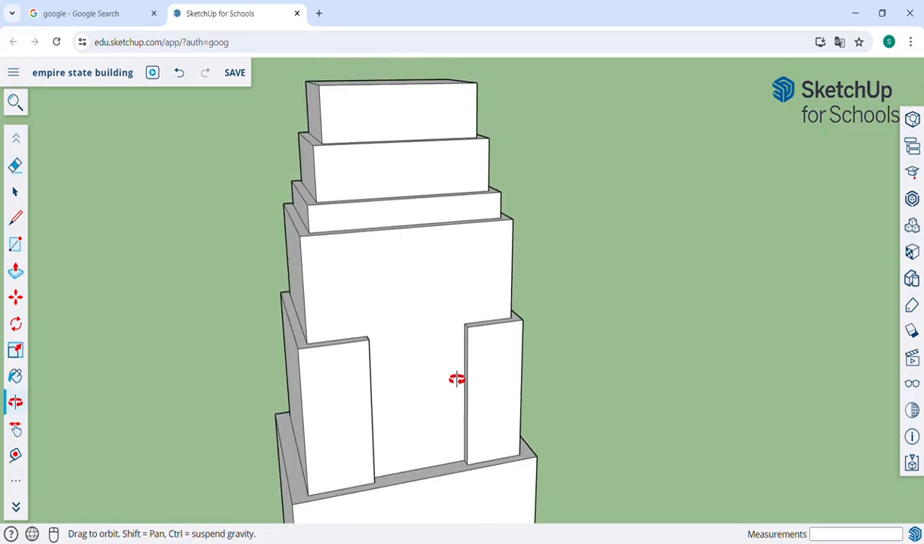
drag(435, 435, 367, 389)
shift+drag(380, 431, 332, 313)
mouse_move(431, 234)
mouse_down()
mouse_move(344, 412)
mouse_move(360, 412)
mouse_up()
key(l)
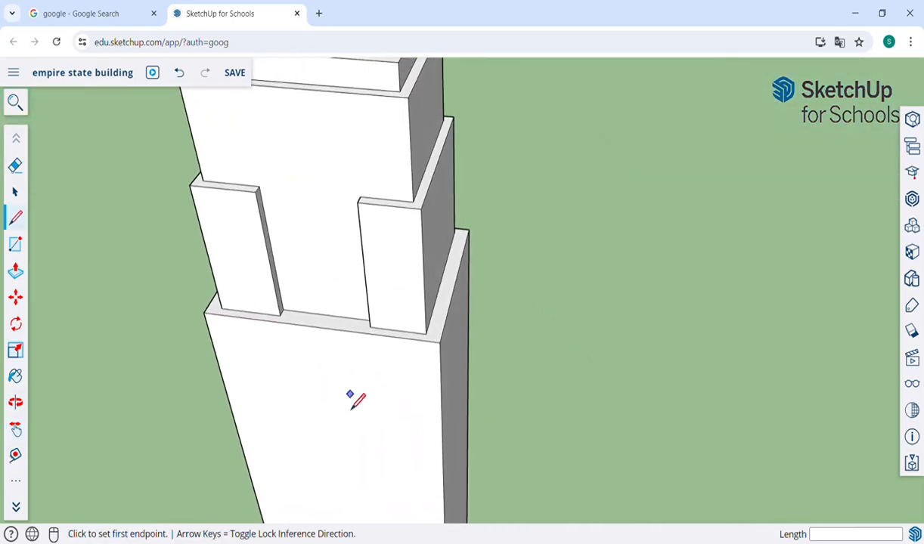
click(292, 313)
click(287, 322)
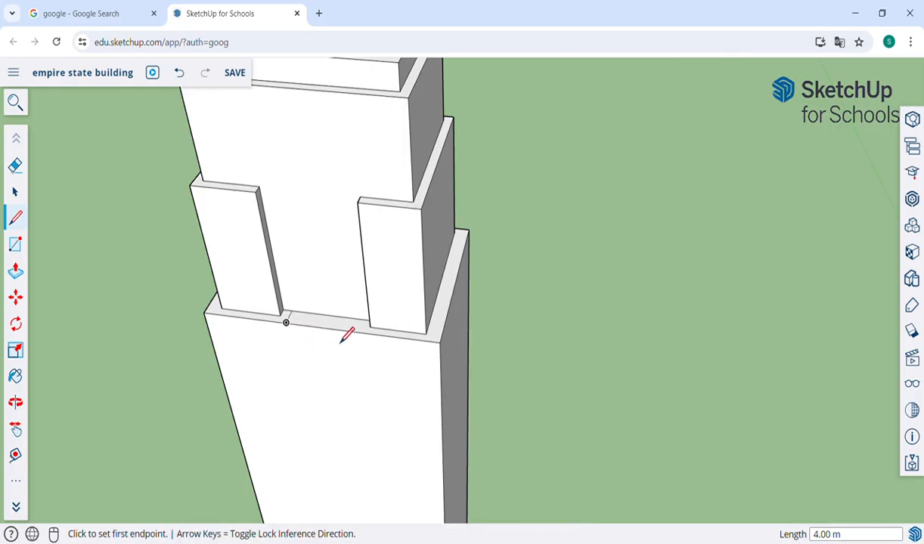
click(365, 337)
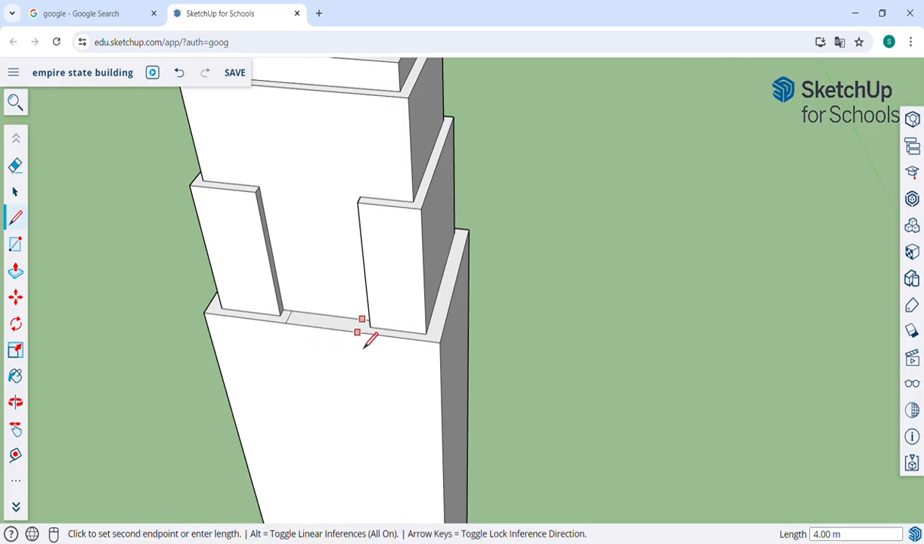
click(366, 342)
Step: Push the ledge section between the two 4 m lines about 50 m down the main shaft to start a vertical groove
key(p)
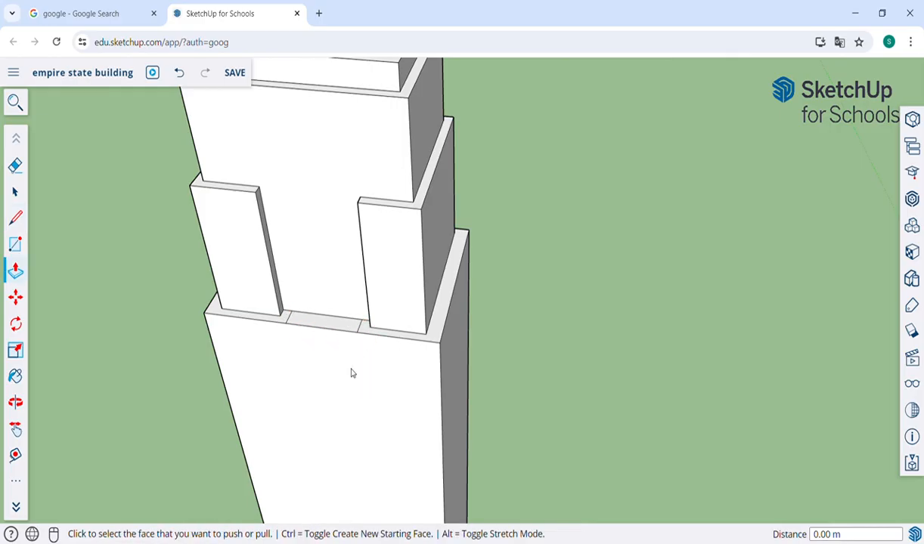
click(334, 323)
click(352, 481)
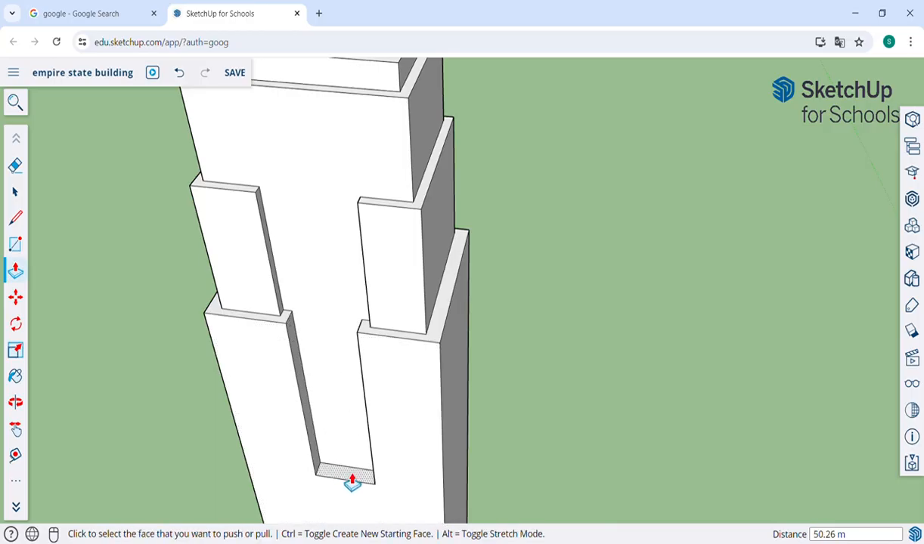
Step: Extend the vertical groove further down the shaft to just above the base pillars, level with the top of the small side block
scroll(353, 484, down, 3)
key(h)
drag(353, 485, 405, 238)
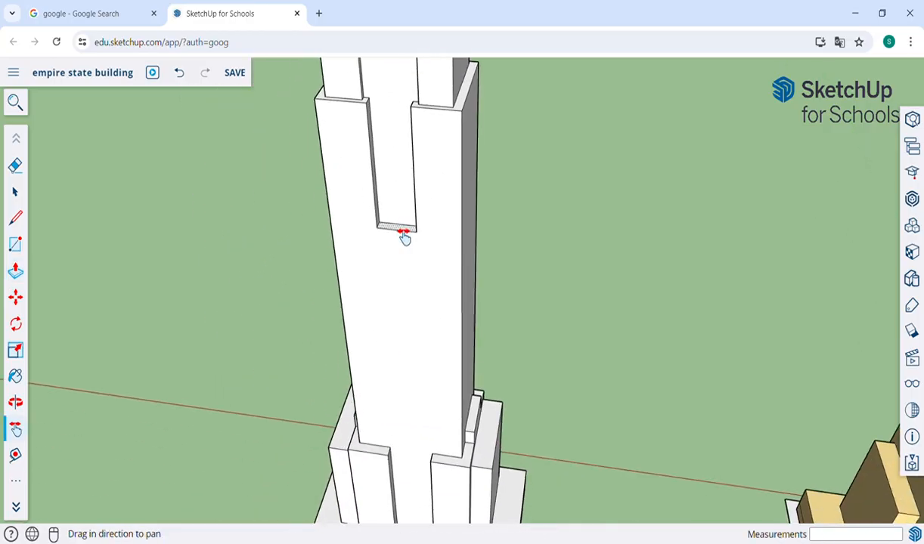
key(p)
click(405, 236)
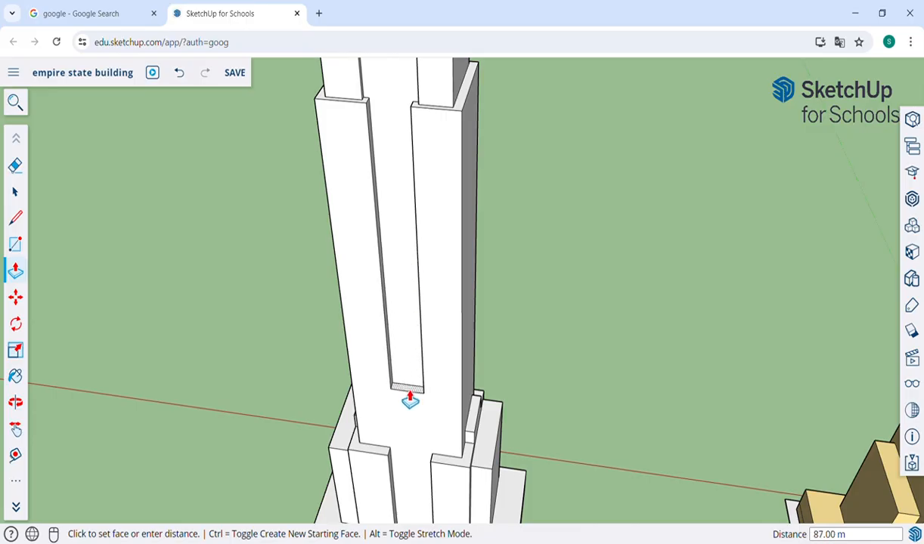
click(476, 437)
key(o)
drag(392, 446, 391, 312)
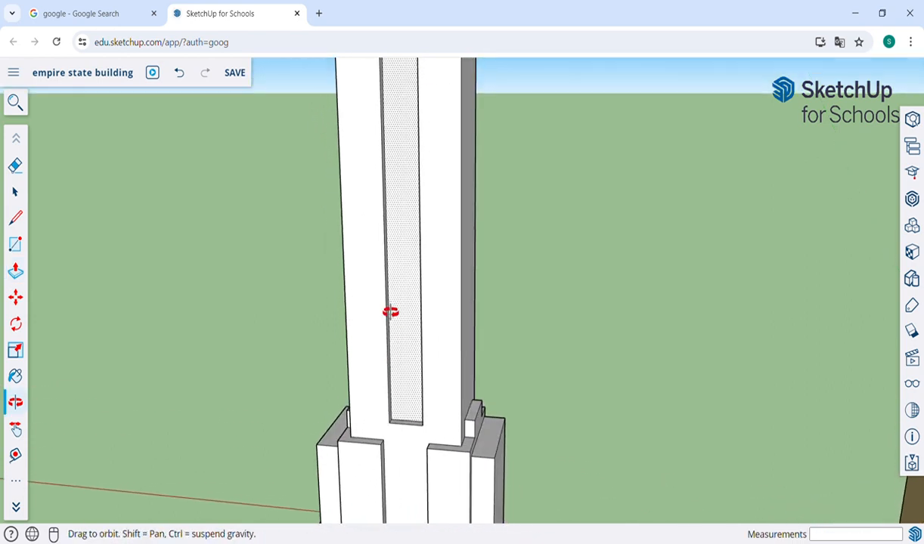
drag(465, 422, 402, 429)
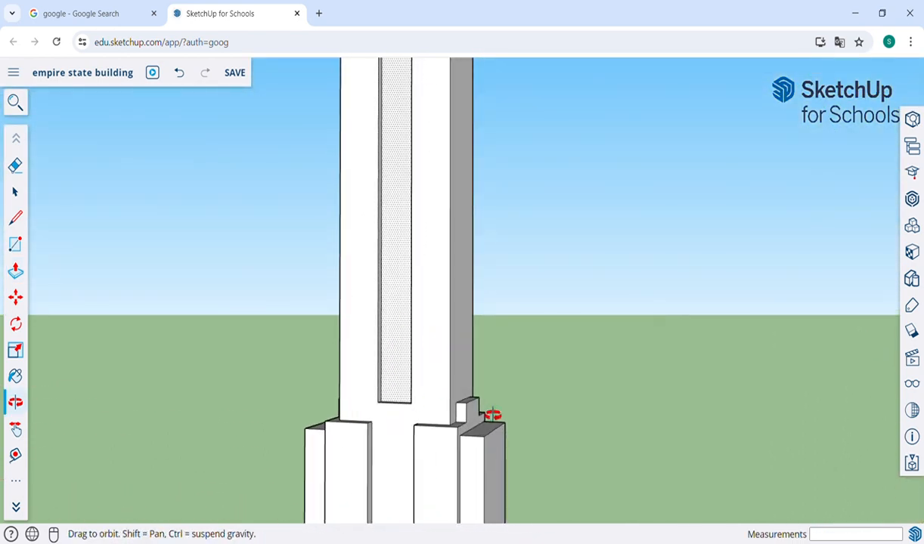
drag(441, 369, 420, 472)
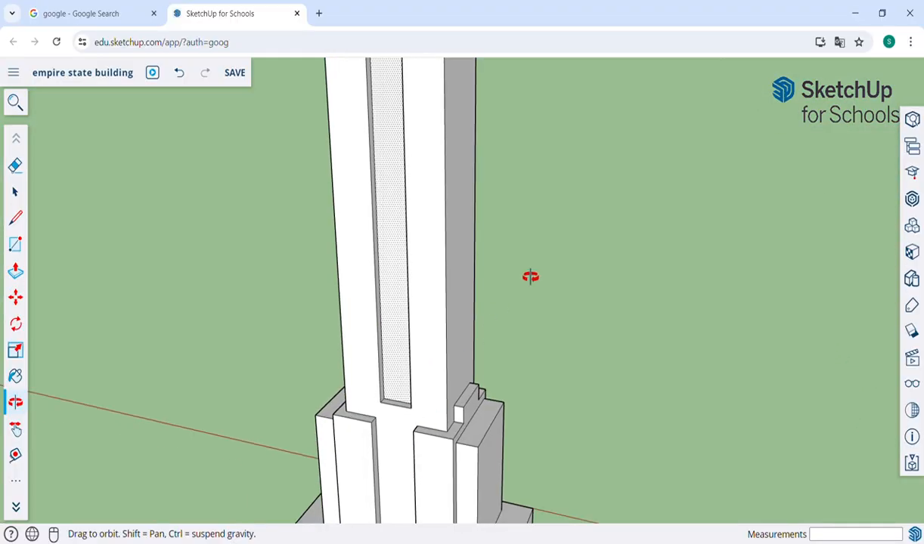
Step: Draw two 4 m lines across the shaft's top ledge on the opposite wide side, slightly inside the recess pillars
drag(531, 277, 235, 287)
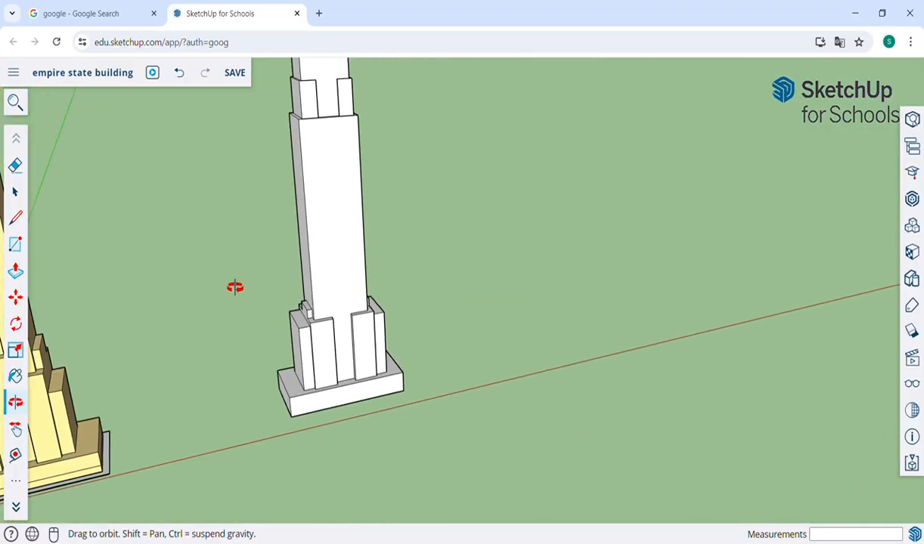
key(h)
mouse_move(351, 221)
mouse_down()
mouse_move(288, 336)
mouse_move(285, 305)
mouse_move(190, 322)
mouse_move(167, 315)
mouse_up()
scroll(281, 273, up, 8)
key(o)
key(l)
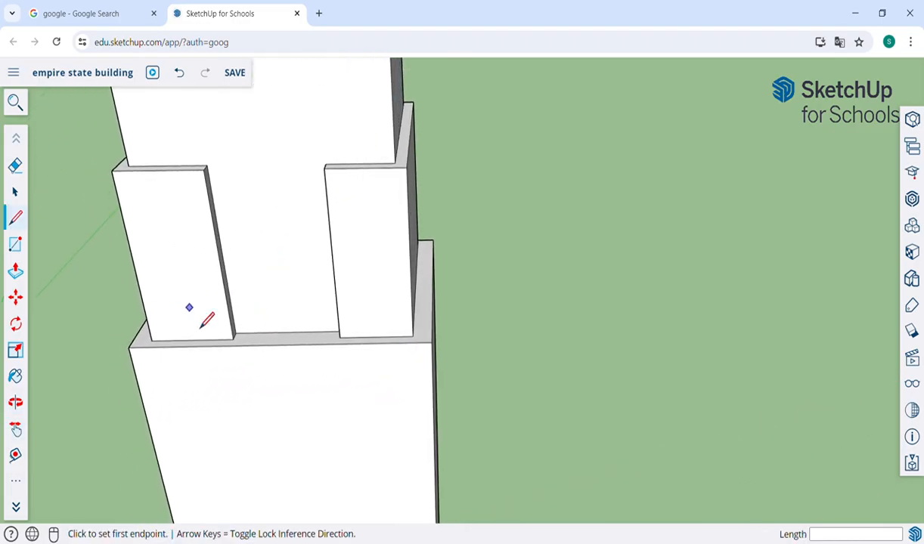
click(251, 347)
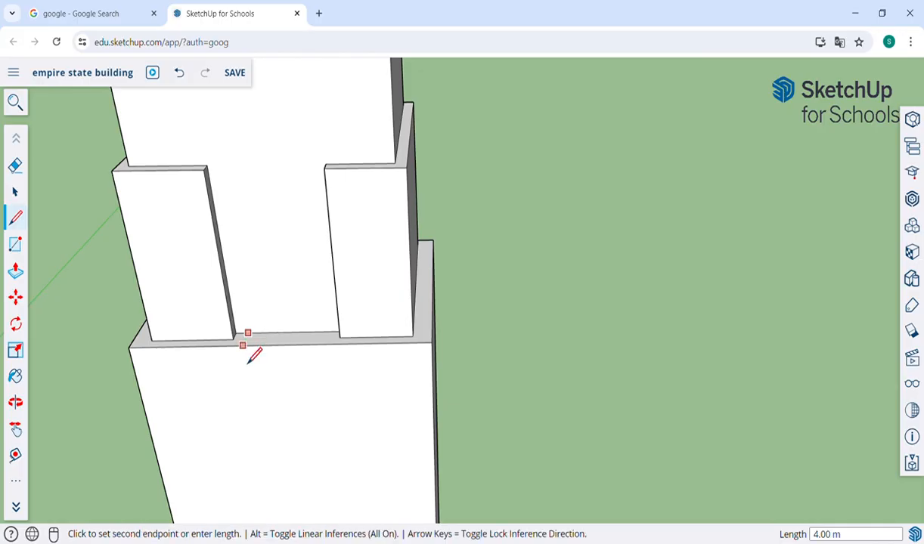
click(248, 362)
click(334, 347)
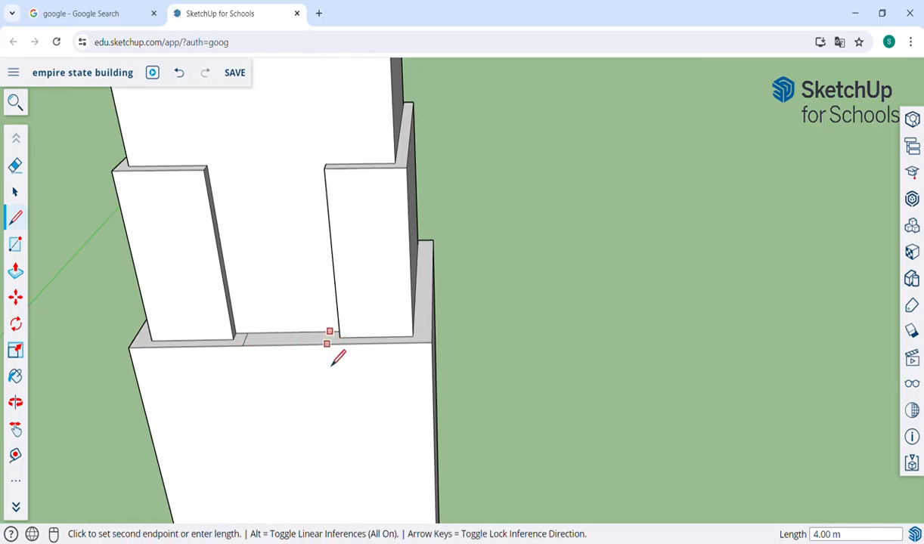
click(333, 363)
Step: Push the ledge section between the opposite side's lines 178.25 m down the shaft, level with the top of the small side block
scroll(338, 352, down, 4)
shift+middle_drag(338, 353, 338, 357)
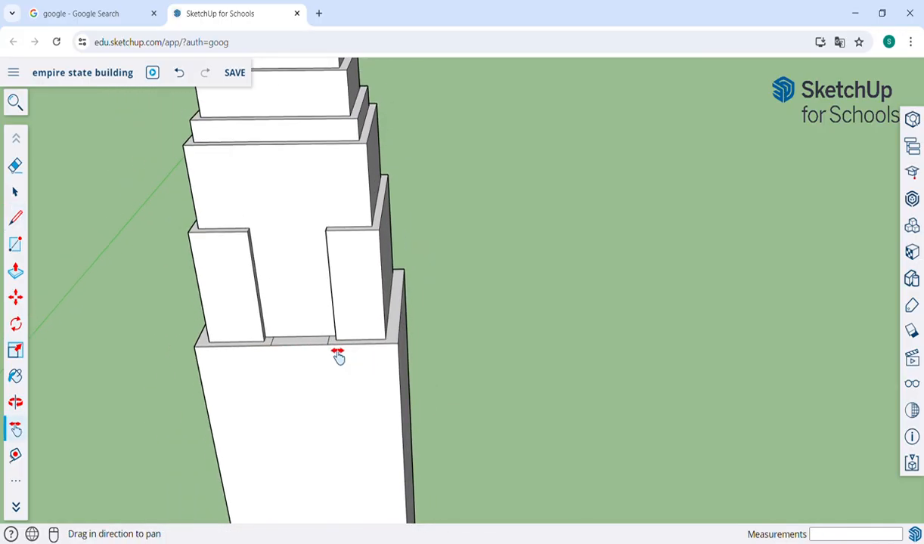
drag(338, 355, 309, 223)
scroll(307, 218, down, 3)
key(p)
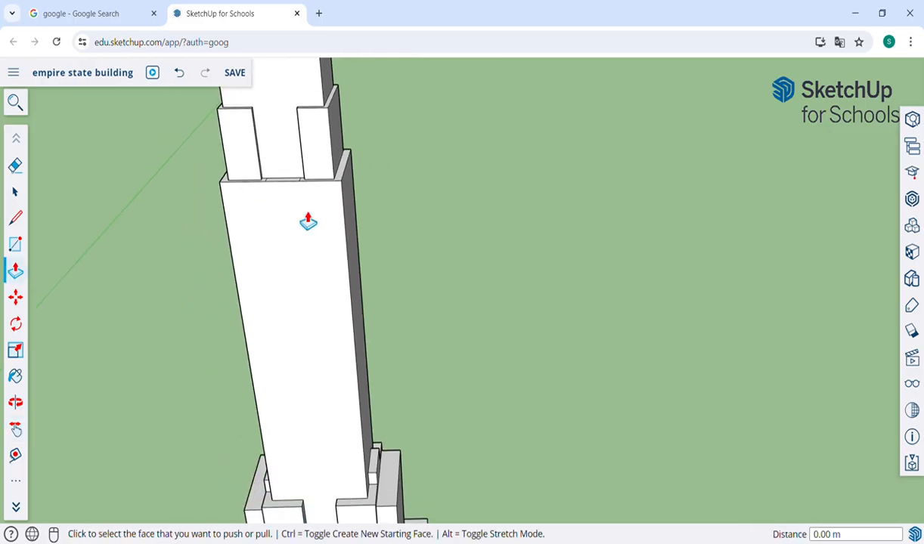
click(289, 186)
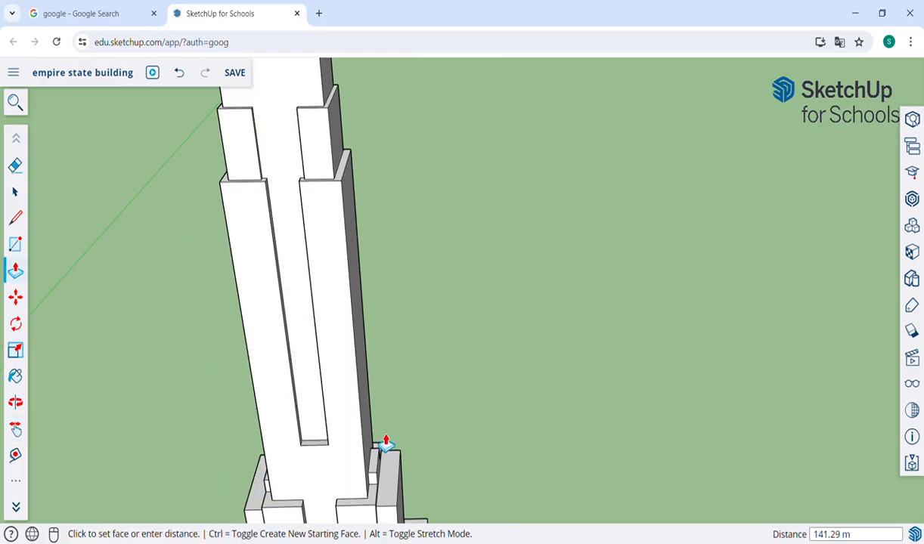
click(378, 470)
scroll(382, 471, down, 3)
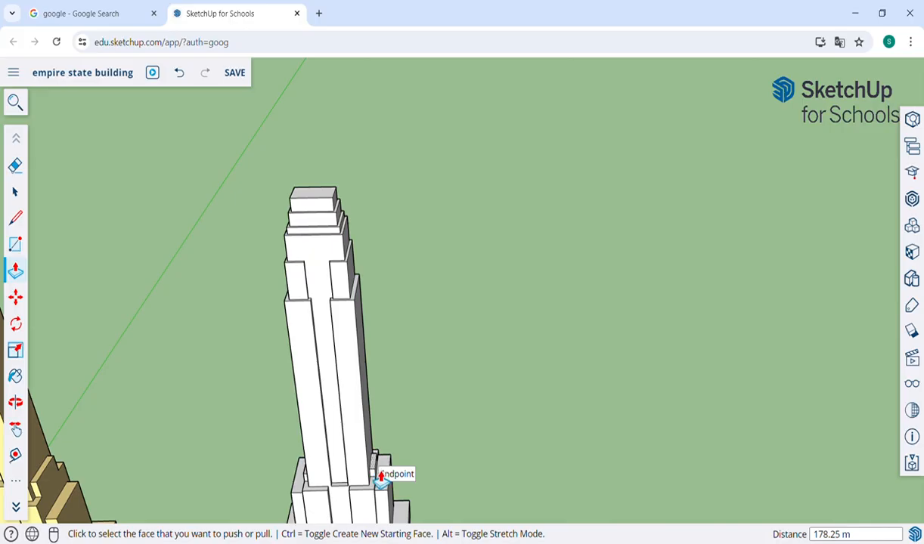
Step: Pull one inner side face of the opposite side's shaft groove 1.23 m inward to narrow the groove
key(o)
drag(355, 497, 400, 432)
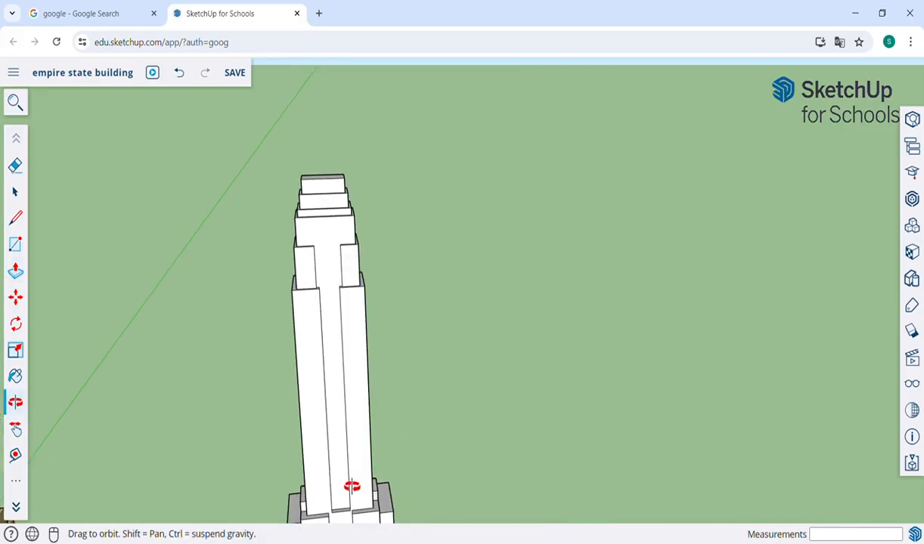
scroll(351, 486, up, 5)
key(h)
drag(352, 487, 312, 257)
scroll(314, 304, up, 3)
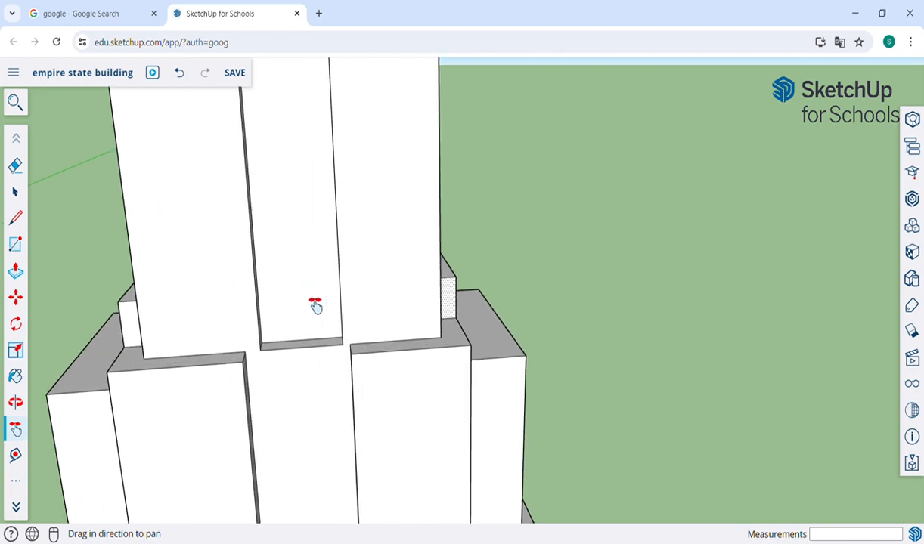
key(o)
drag(337, 335, 412, 329)
key(p)
click(386, 330)
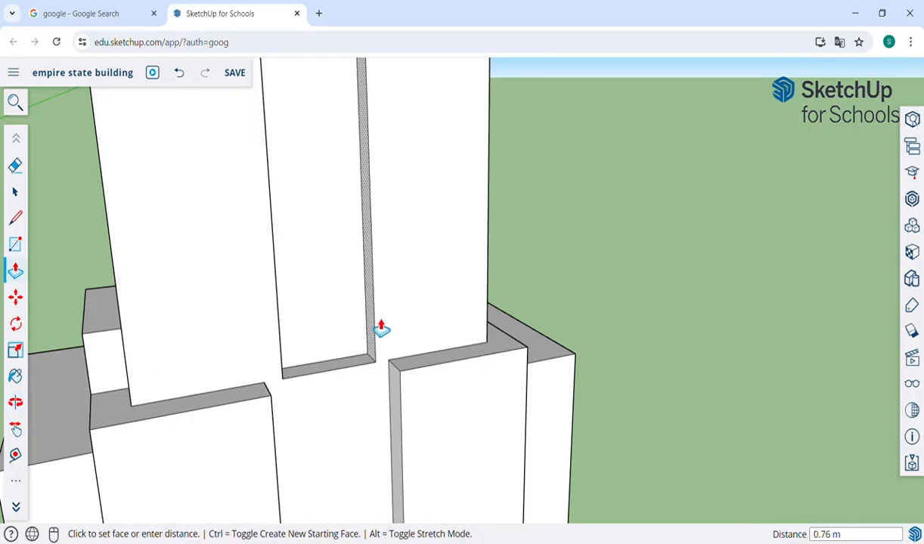
click(379, 329)
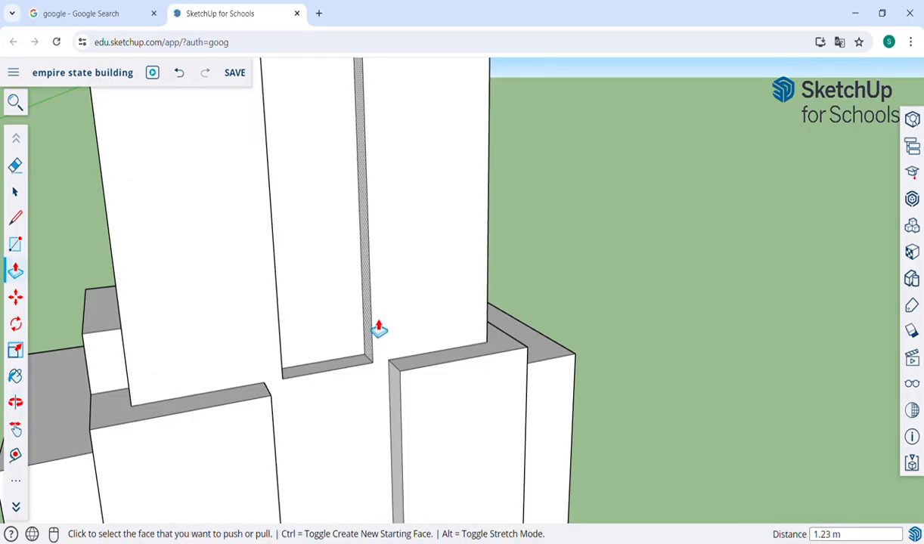
key(o)
drag(377, 327, 288, 353)
scroll(291, 341, down, 4)
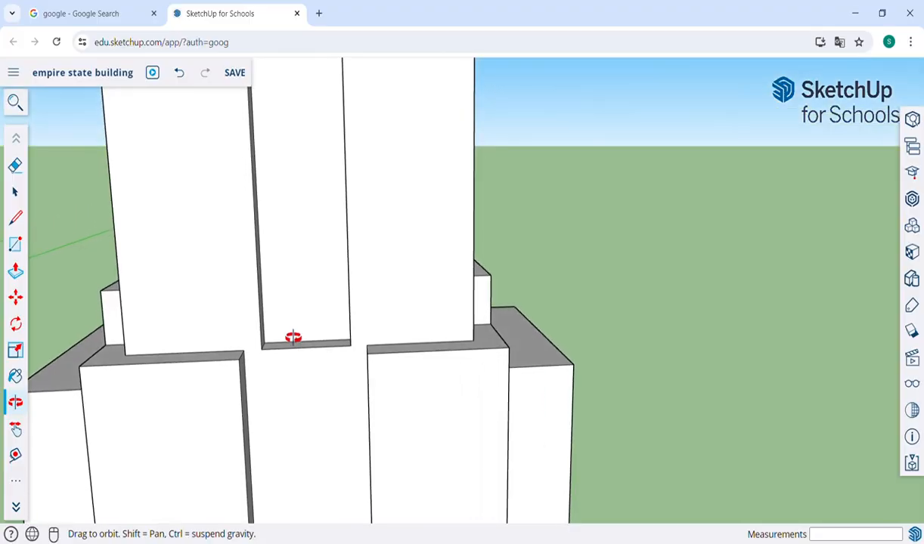
Step: Offset the outline of the white tower's underside outward by about 8.96 m to form a border around the base
drag(446, 346, 112, 374)
drag(544, 355, 117, 352)
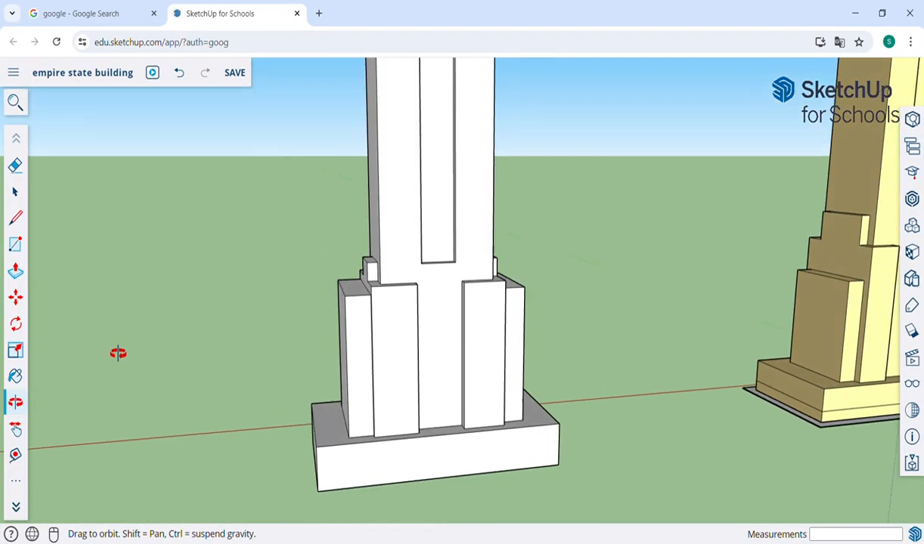
drag(445, 343, 391, 351)
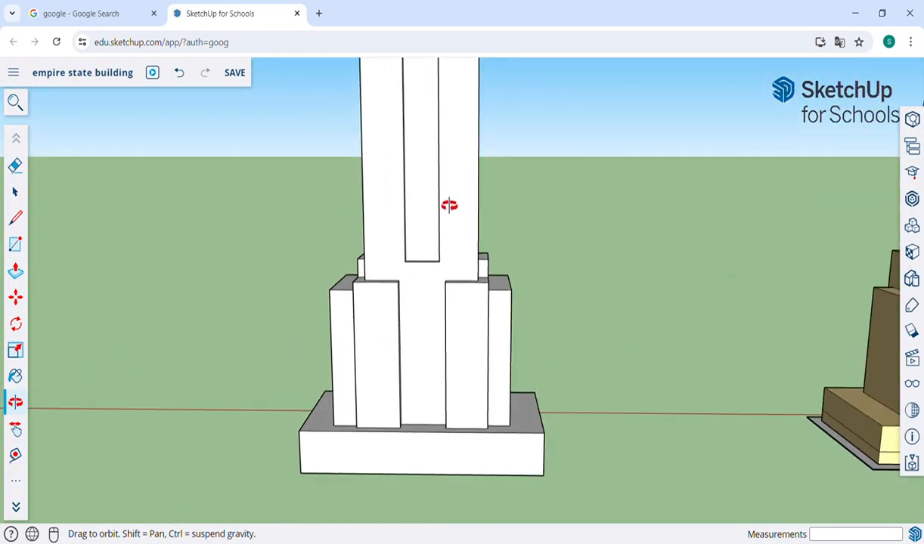
drag(449, 221, 448, 342)
scroll(448, 342, down, 4)
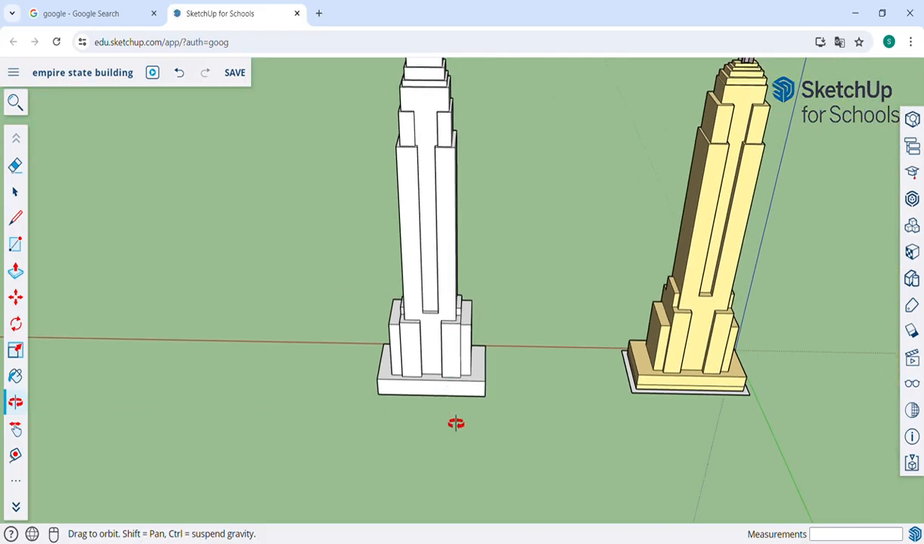
drag(456, 424, 438, 254)
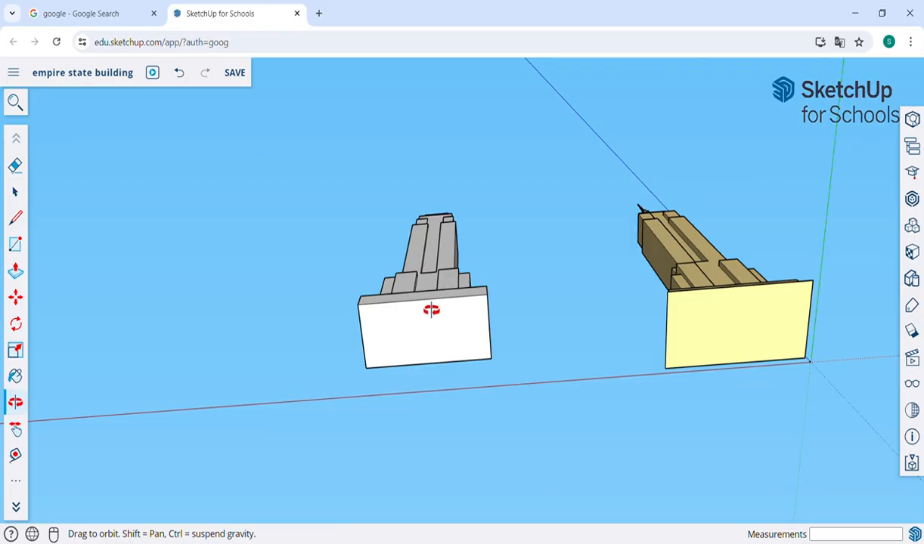
drag(431, 312, 408, 336)
scroll(408, 337, up, 3)
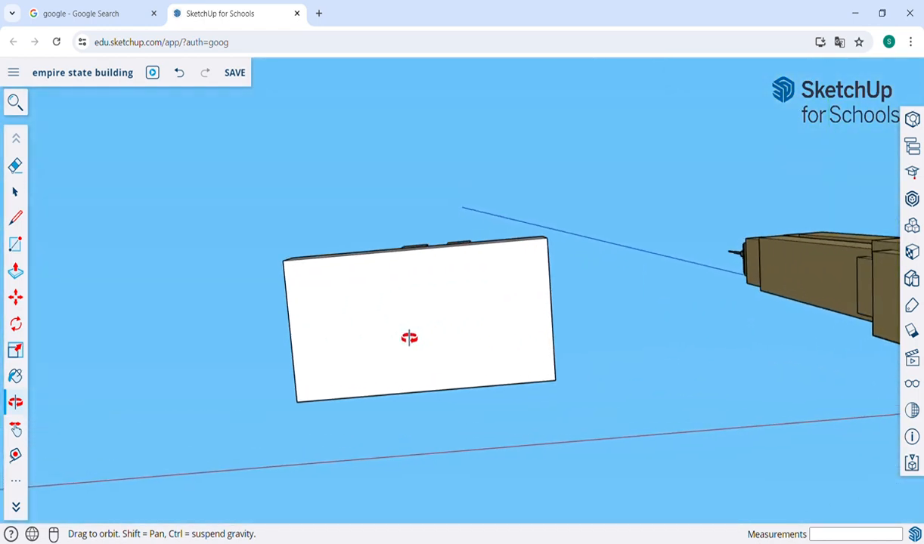
key(f)
click(359, 286)
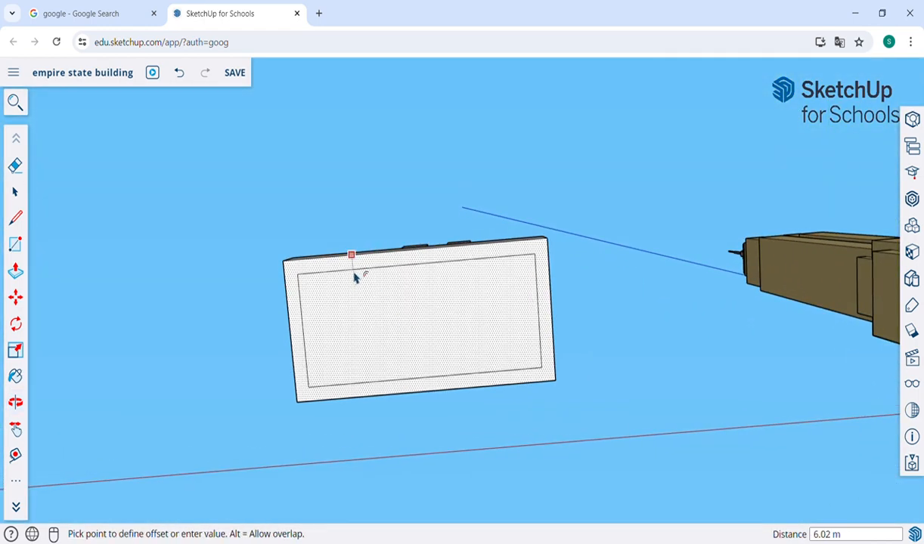
click(337, 242)
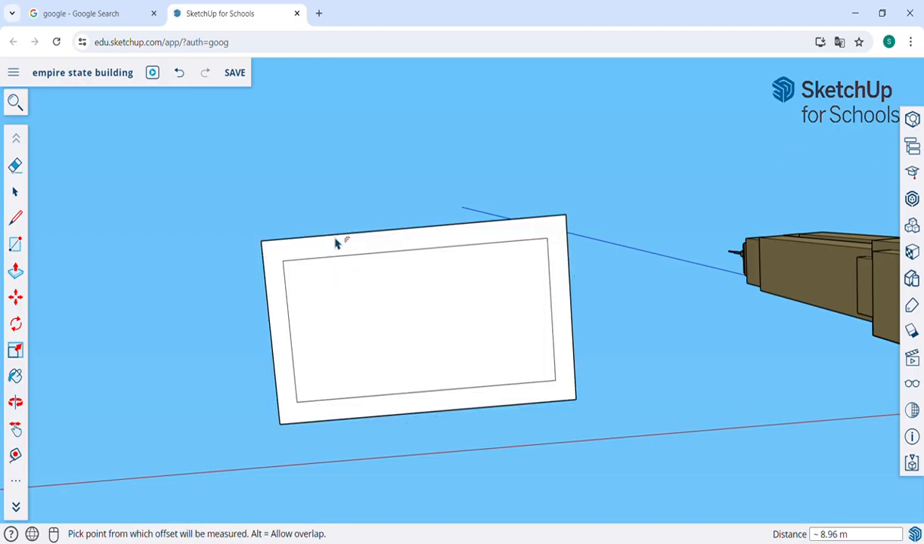
Step: Pull the border face around the tower's base up 0.37 m to make a thin ground slab
key(o)
drag(537, 179, 507, 426)
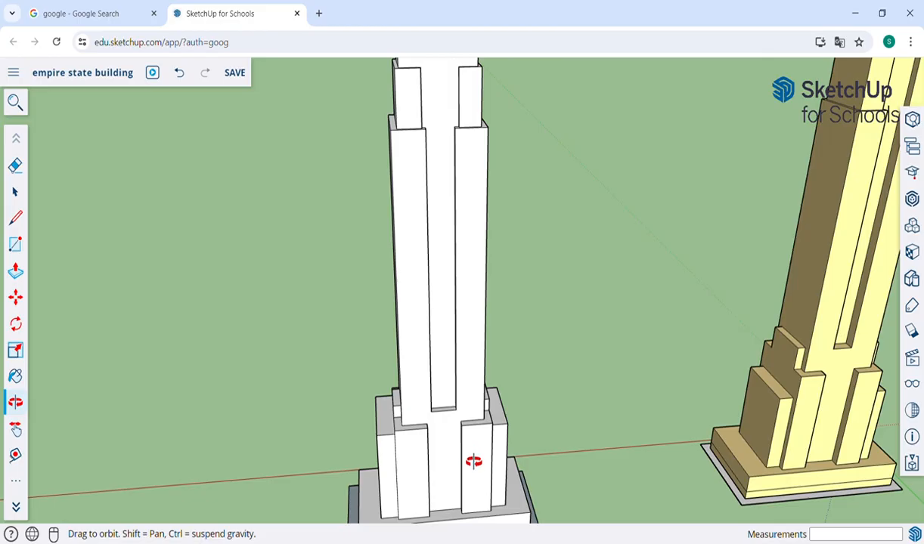
key(h)
drag(475, 484, 432, 321)
scroll(428, 343, up, 5)
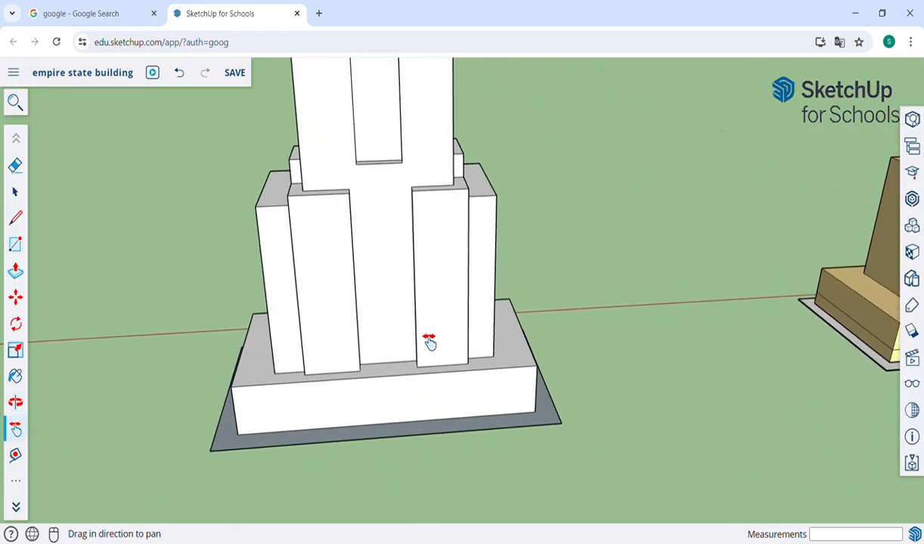
scroll(461, 470, up, 5)
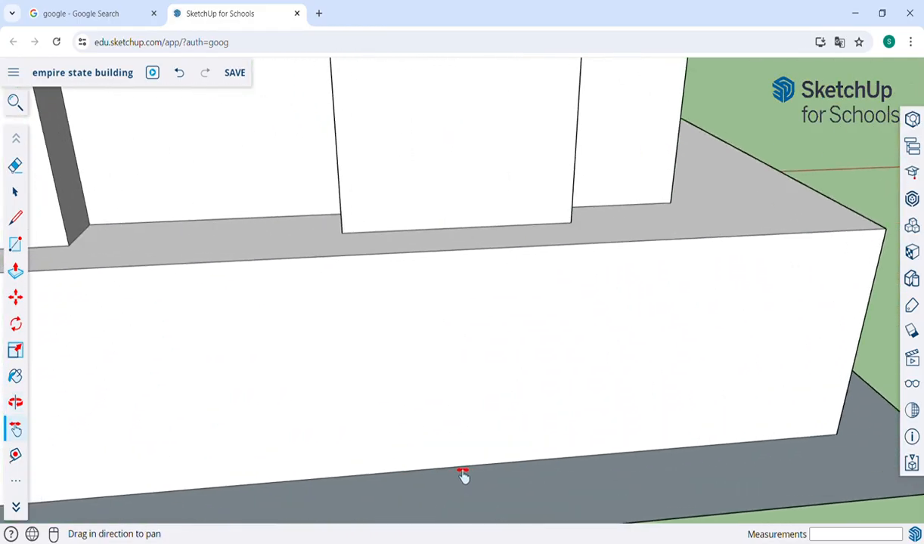
key(p)
click(625, 484)
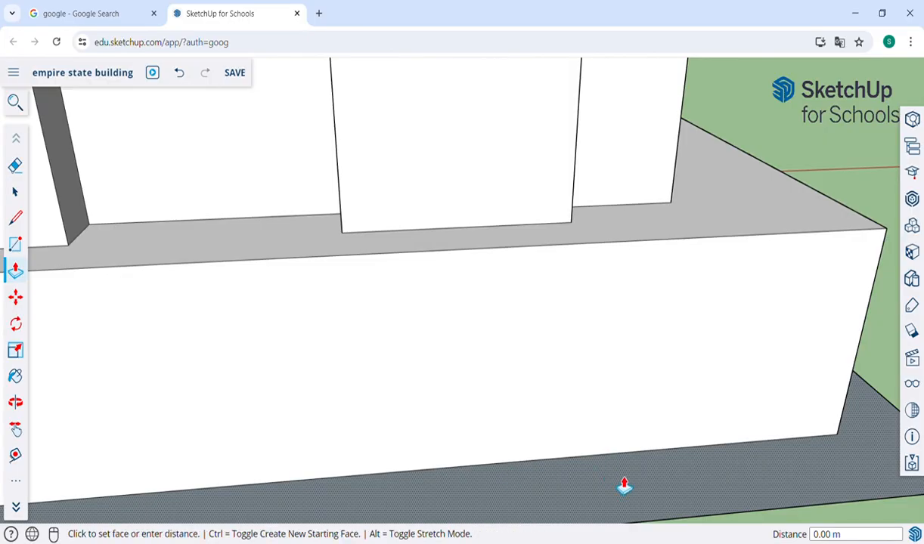
click(624, 485)
key(h)
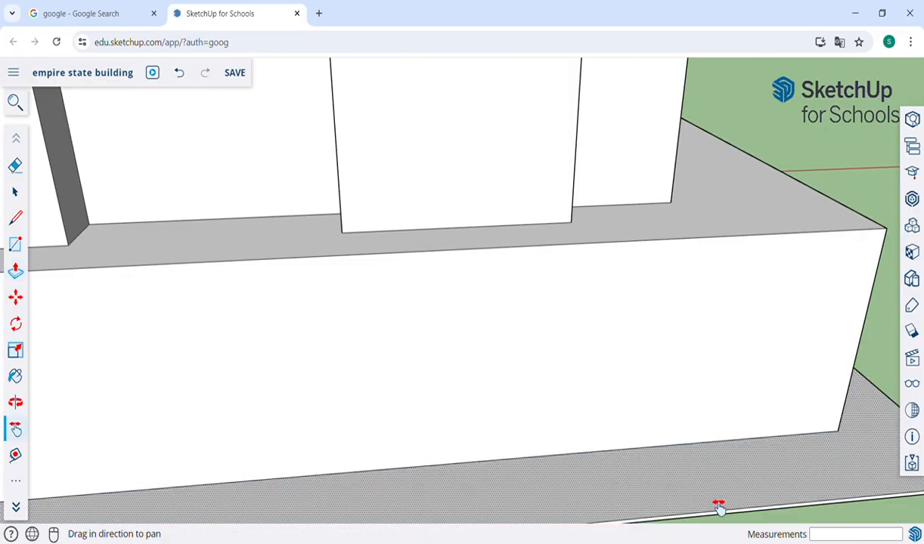
Step: Push the ledge around the foot of the white tower's topmost block down 5.18 m to shorten the tier below it
drag(718, 503, 526, 366)
scroll(526, 366, down, 8)
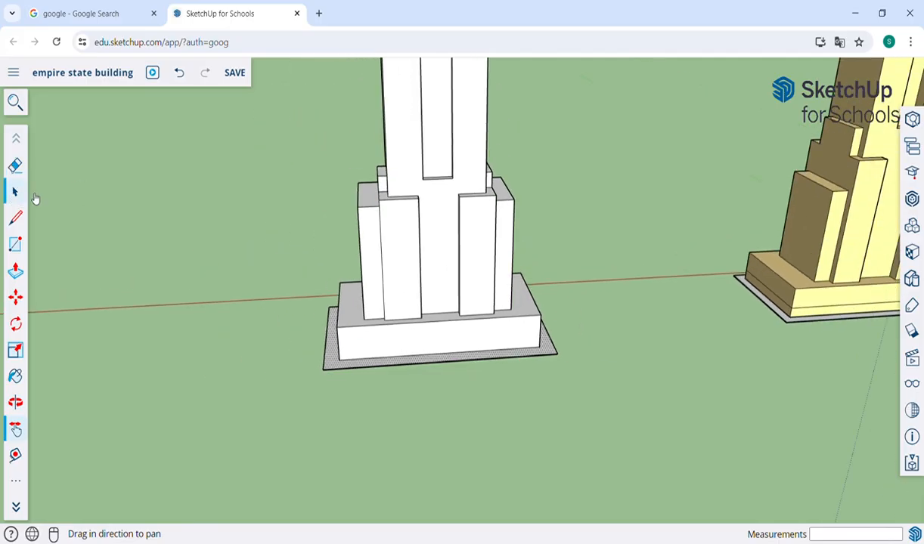
scroll(192, 230, down, 3)
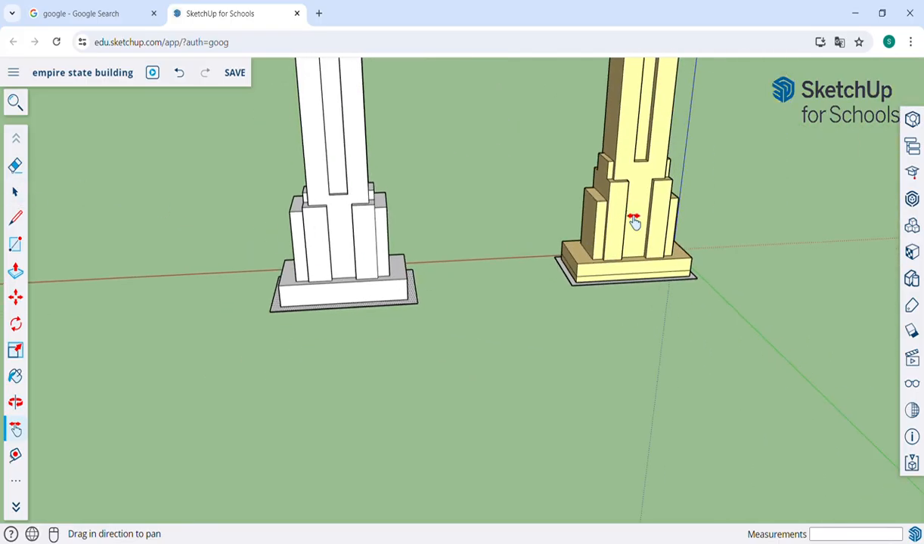
drag(584, 208, 538, 387)
scroll(542, 389, down, 2)
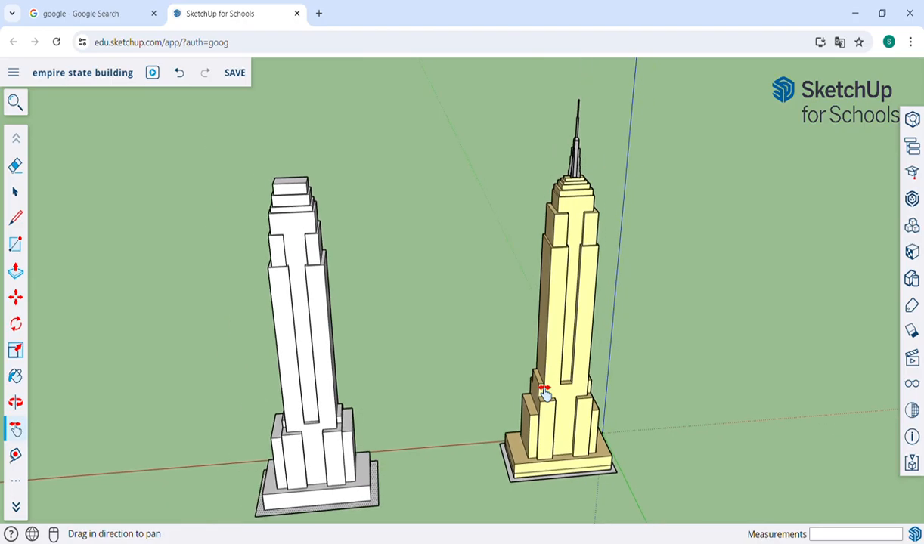
scroll(293, 198, up, 5)
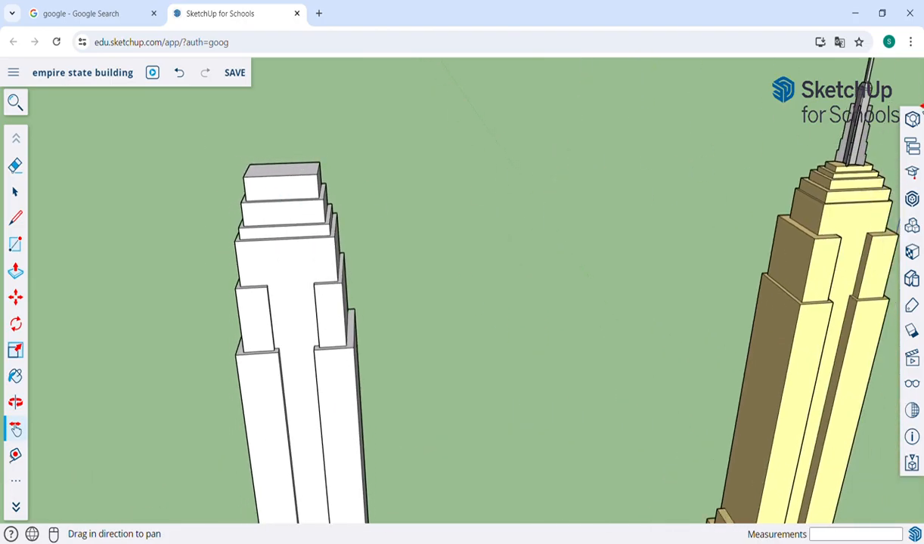
scroll(307, 210, up, 5)
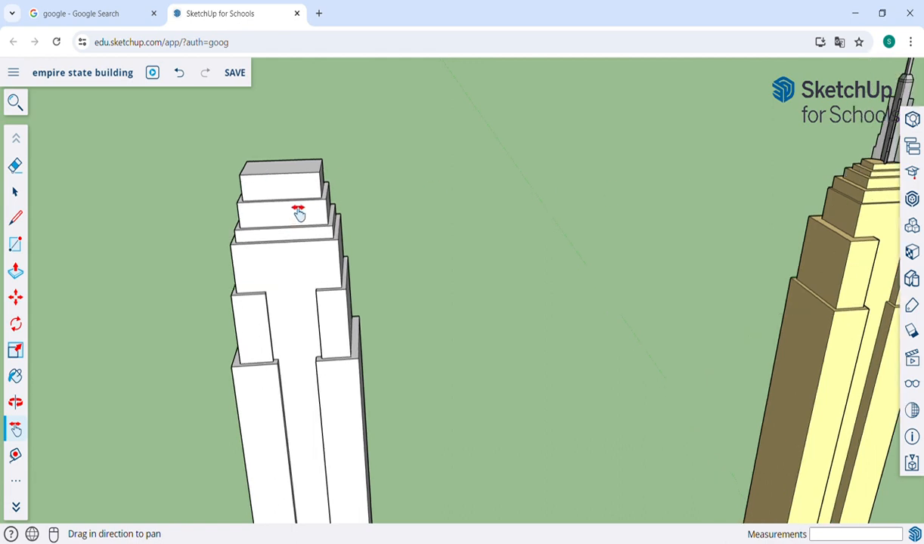
key(p)
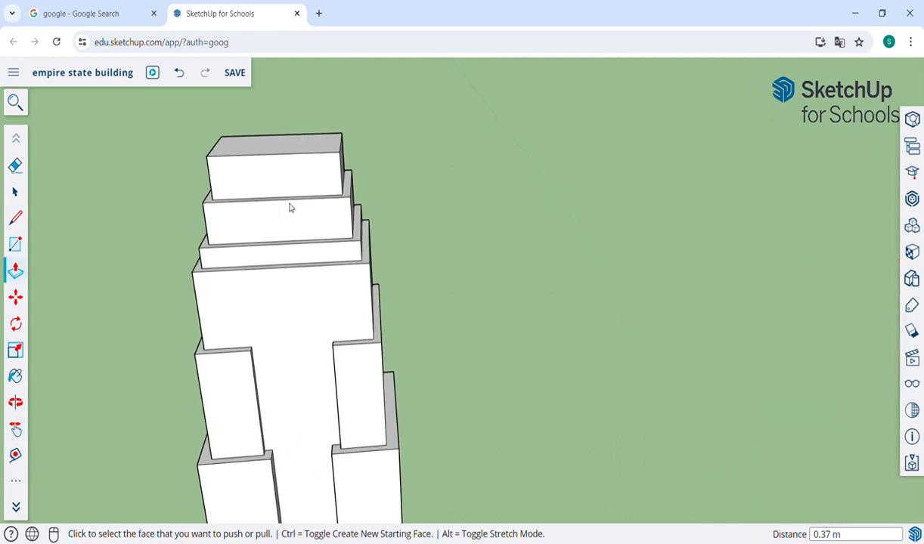
click(354, 207)
click(355, 222)
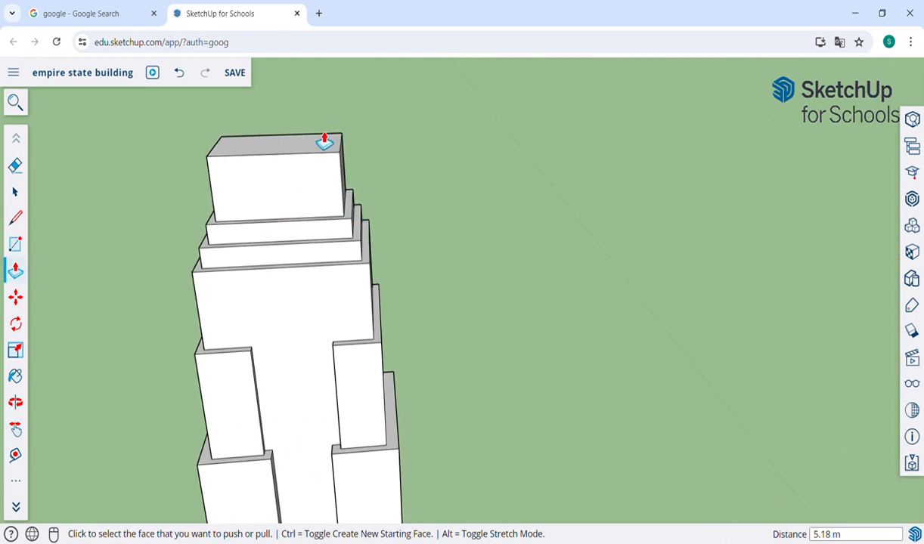
Step: Lower the white tower's top face by 9.92 m and then by a further 2.85 m
click(324, 140)
click(331, 193)
scroll(332, 191, down, 4)
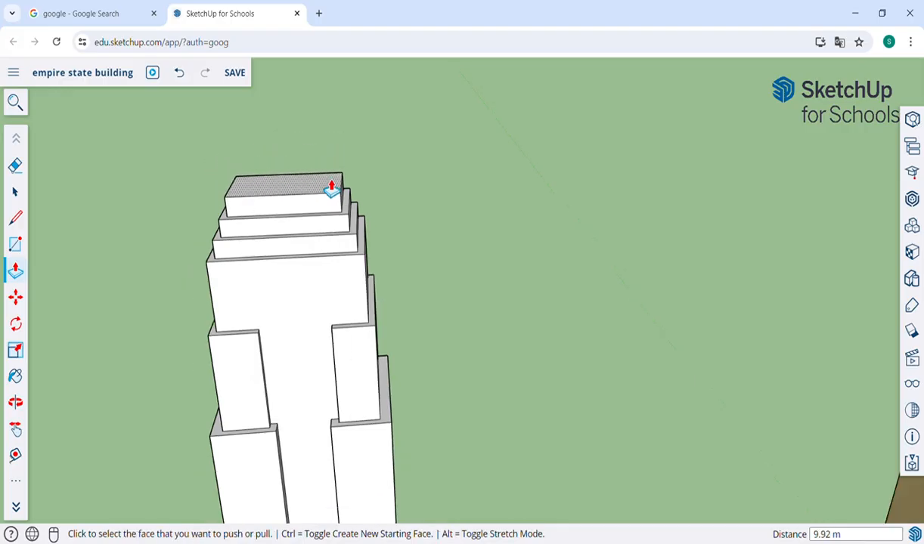
click(331, 187)
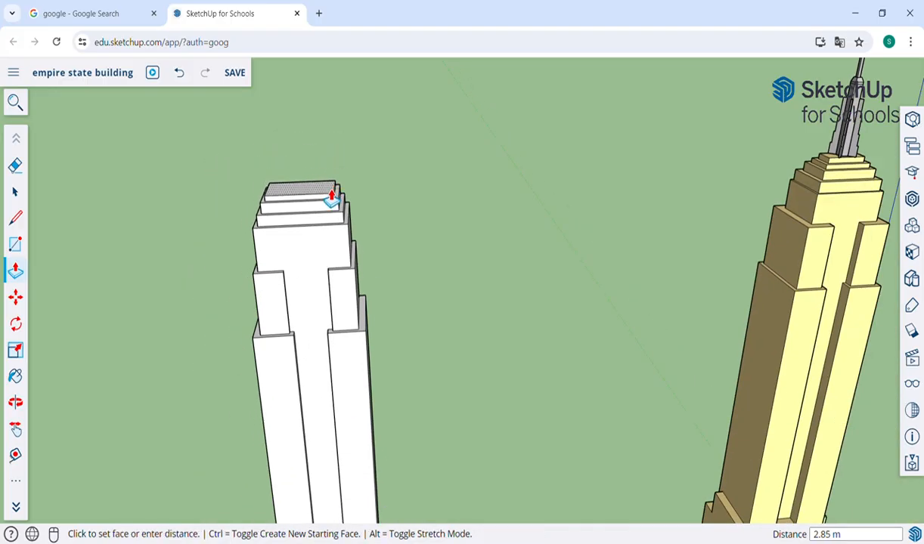
click(334, 199)
scroll(405, 221, down, 4)
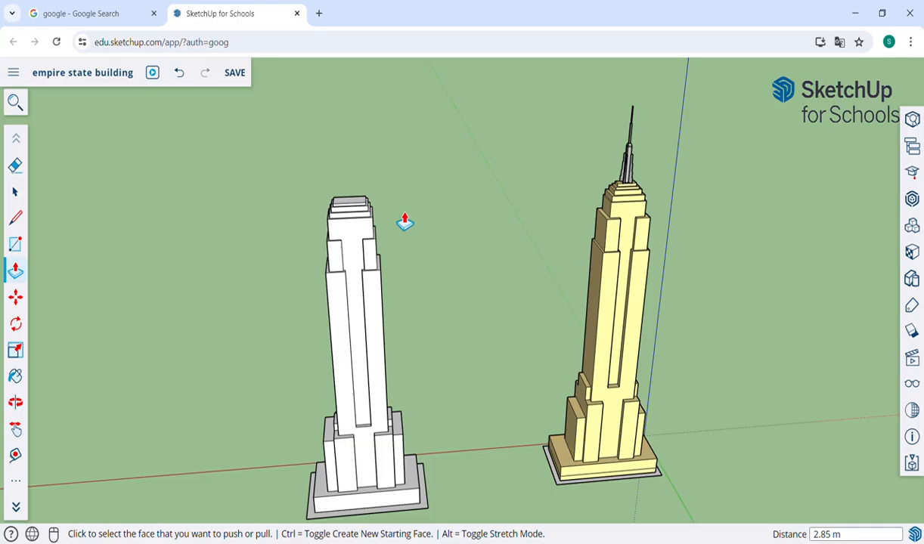